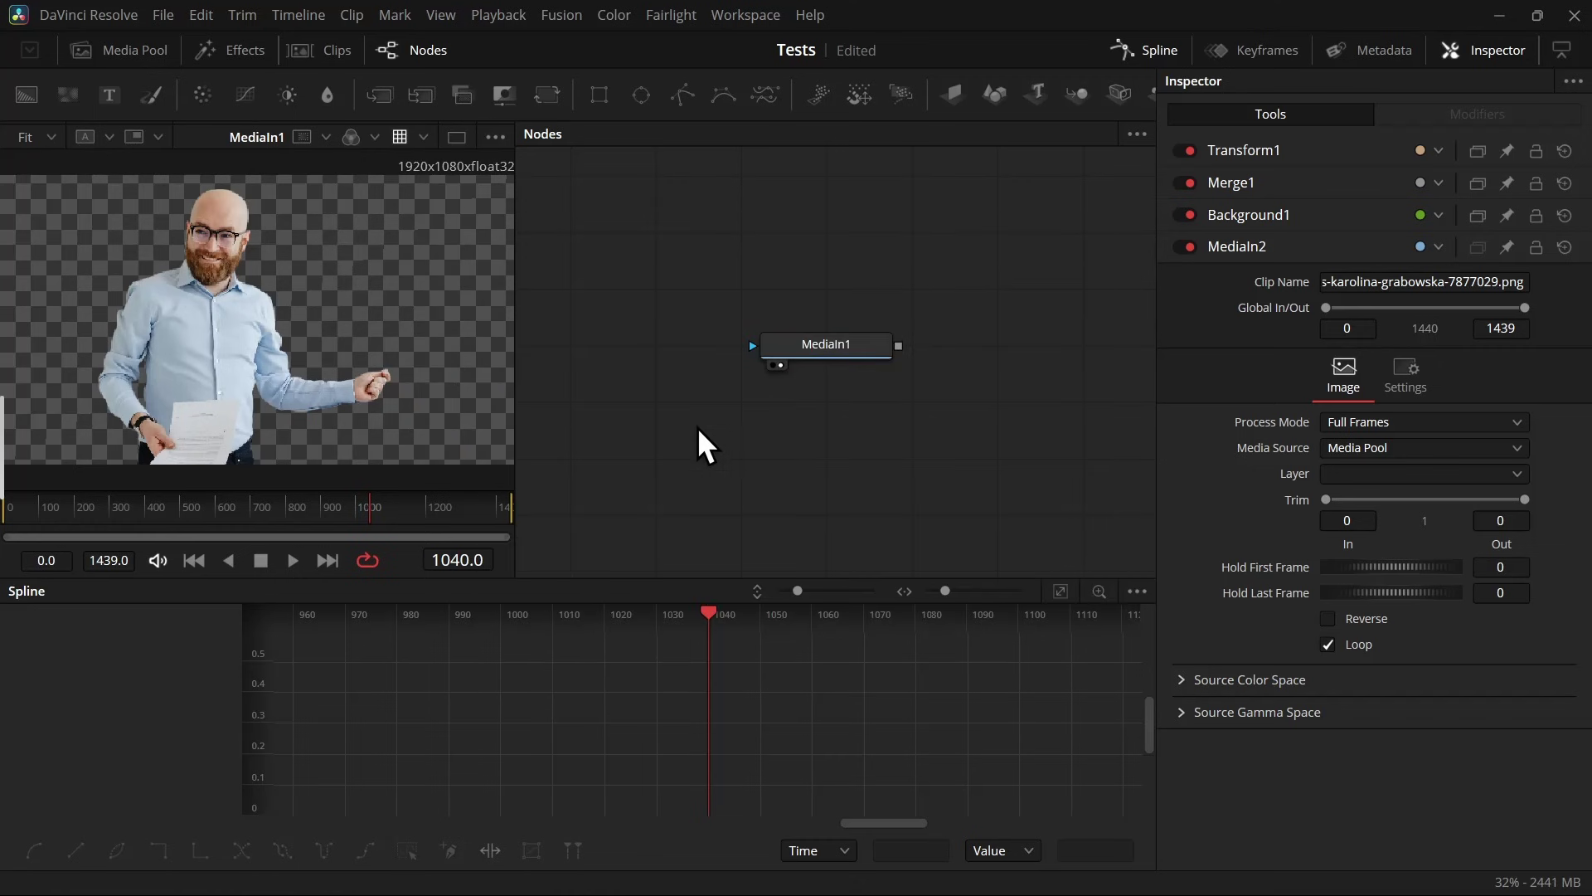
Step: Paste a Background node, make it fully transparent, and feed it into a new MultiMerge node
key("ctrl+v")
left_click_drag(675, 409, 681, 467)
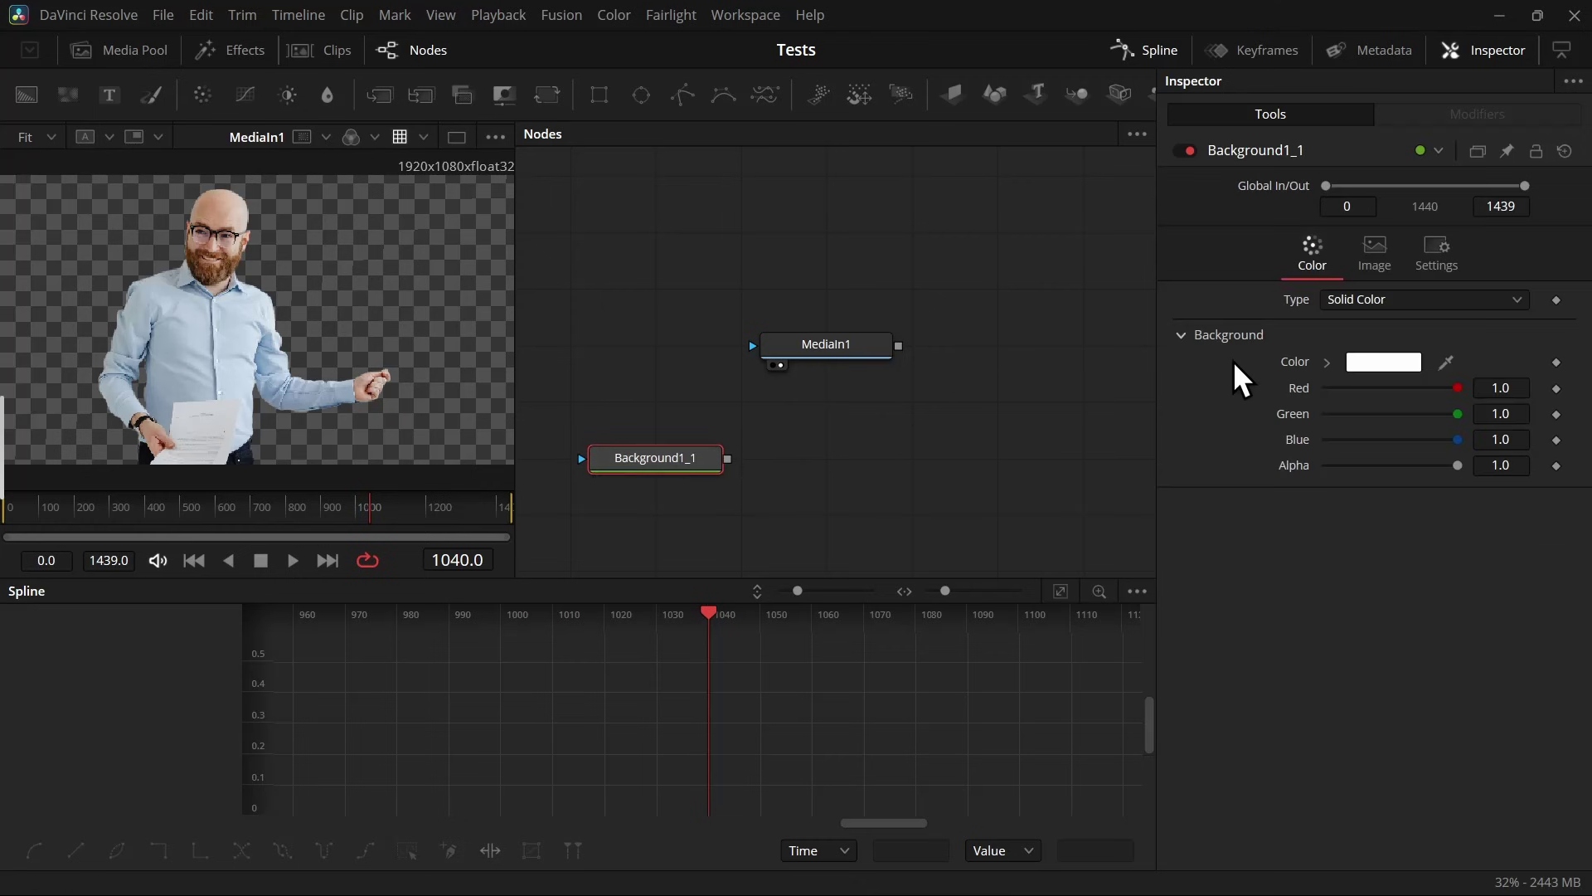
double_click(1283, 363)
left_click_drag(1457, 465, 1202, 475)
key("m")
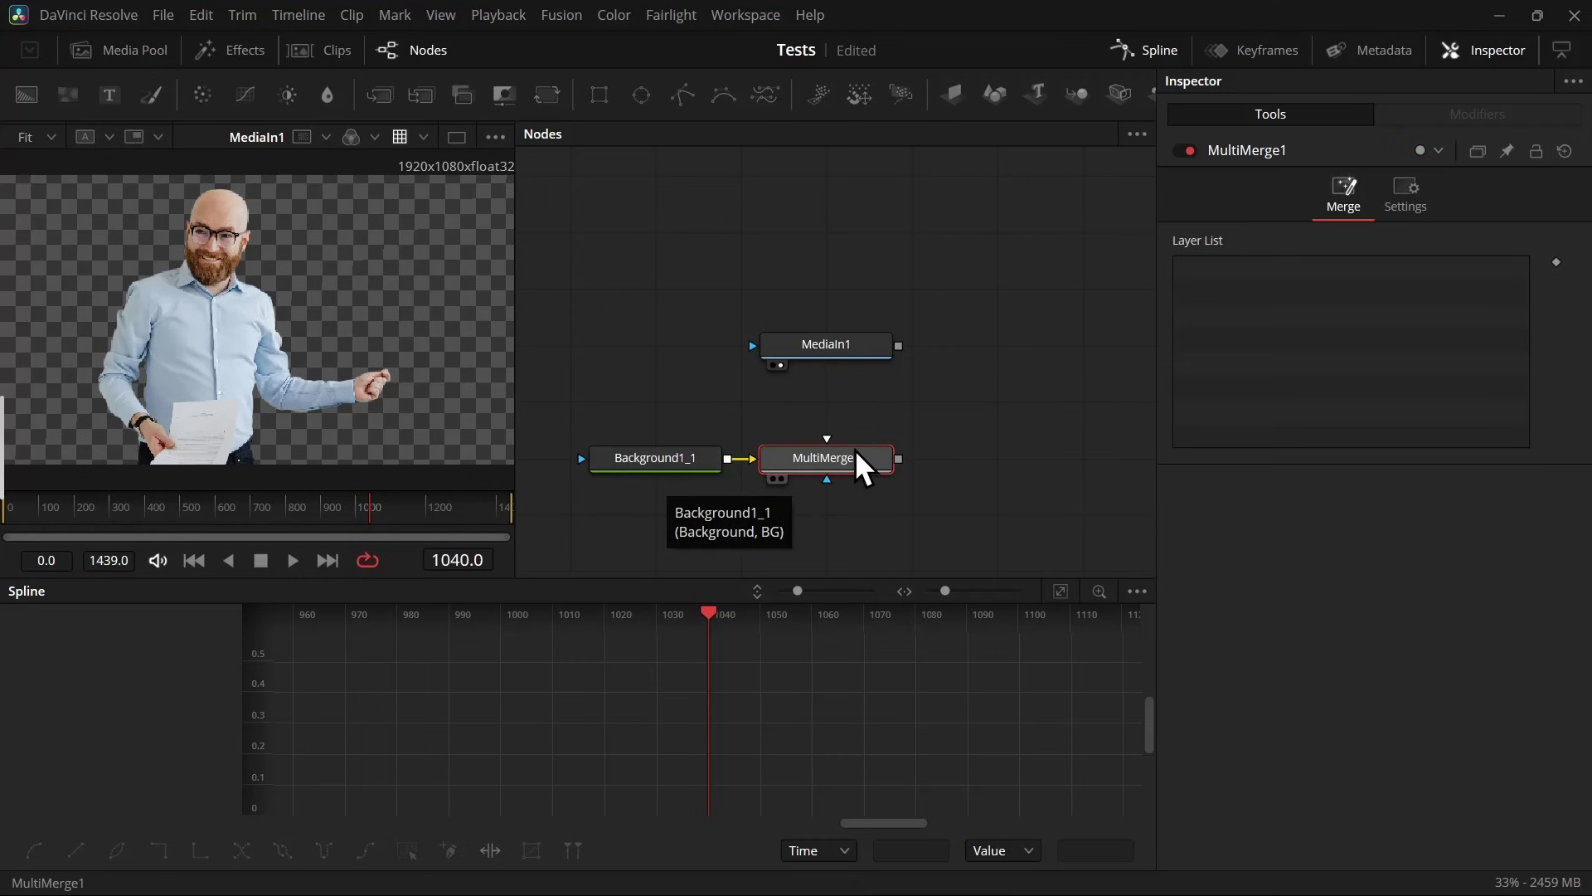
left_click_drag(856, 452, 916, 456)
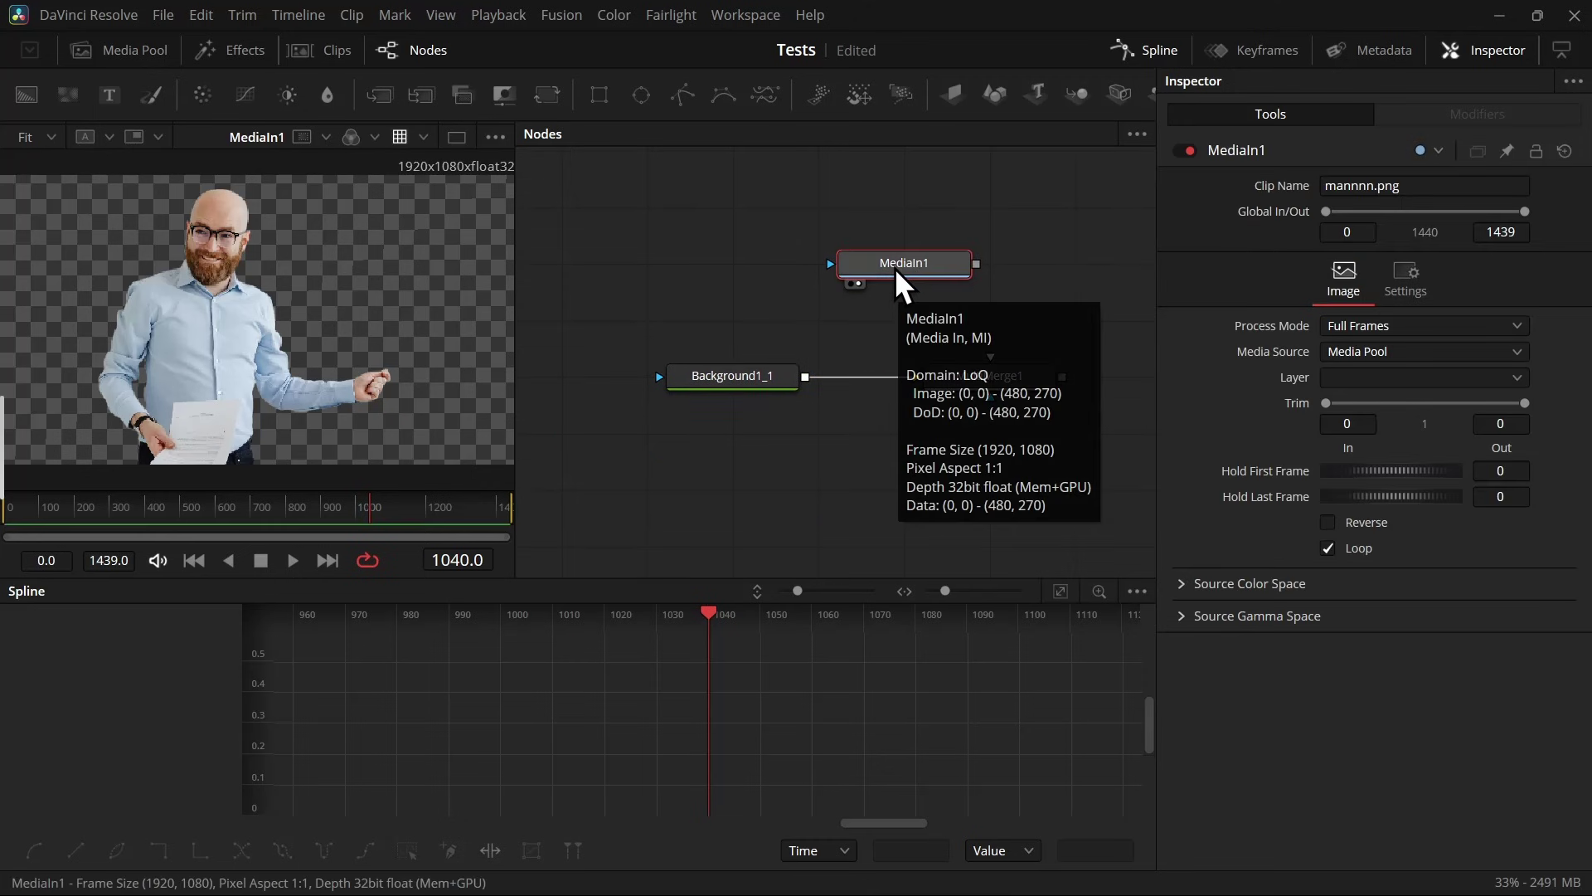
Step: Mask MediaIn1 with a polygon traced around the outstretched arm, with Invert on for drawing and off at the end
key("p")
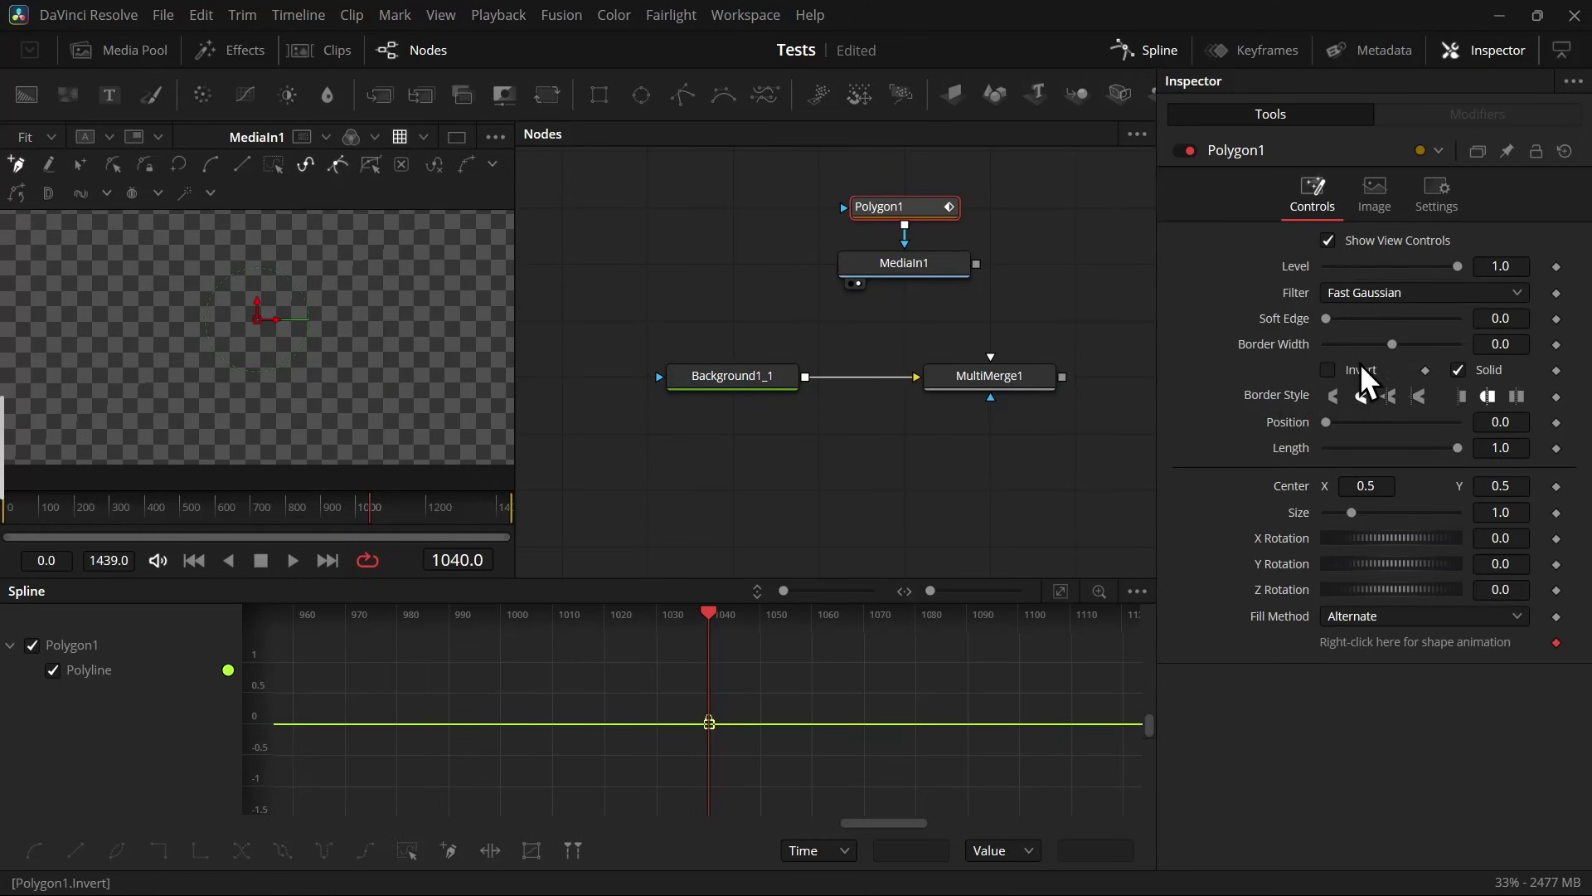
left_click(1329, 371)
scroll(221, 284, "up", 4)
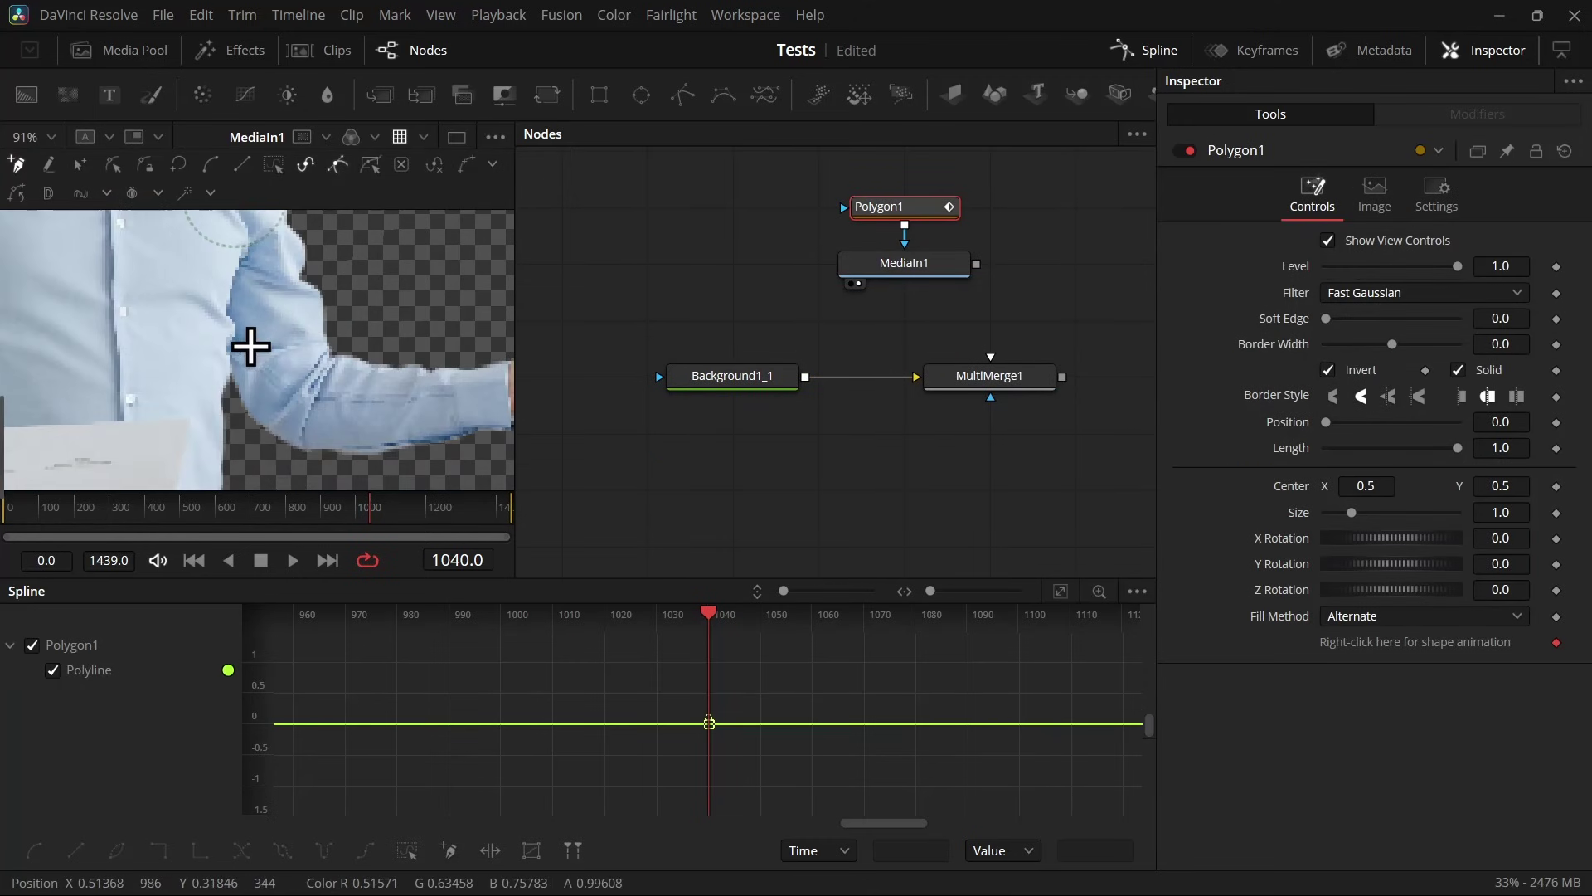
scroll(247, 347, "up", 4)
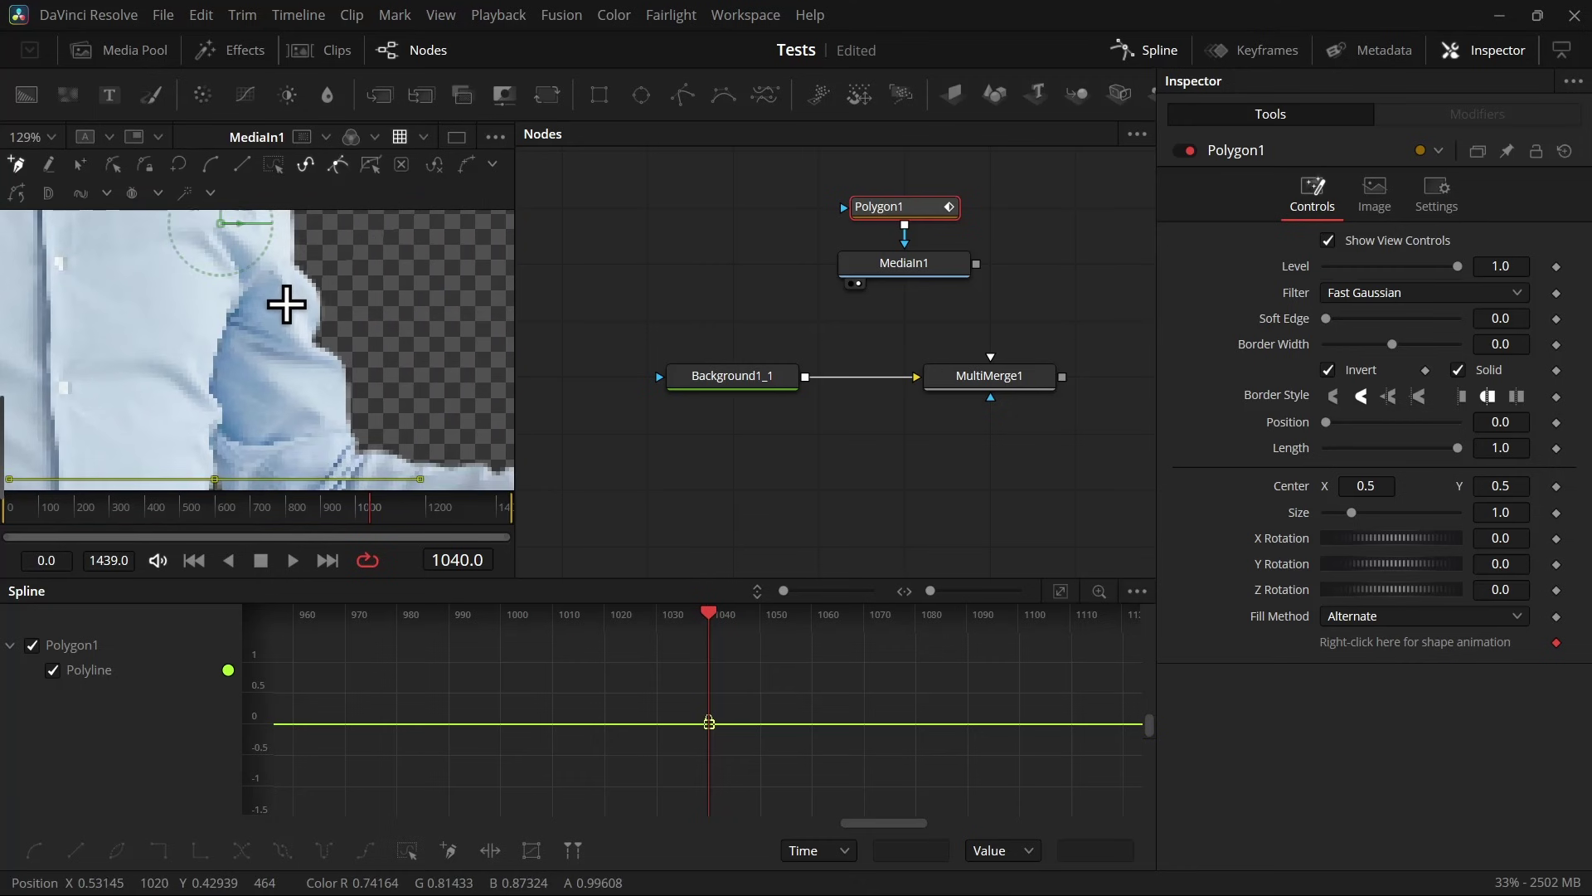
left_click_drag(311, 254, 455, 204)
left_click_drag(320, 311, 213, 280)
scroll(217, 279, "down", 3)
left_click(367, 281)
left_click(421, 349)
left_click(272, 397)
left_click(190, 390)
left_click(173, 340)
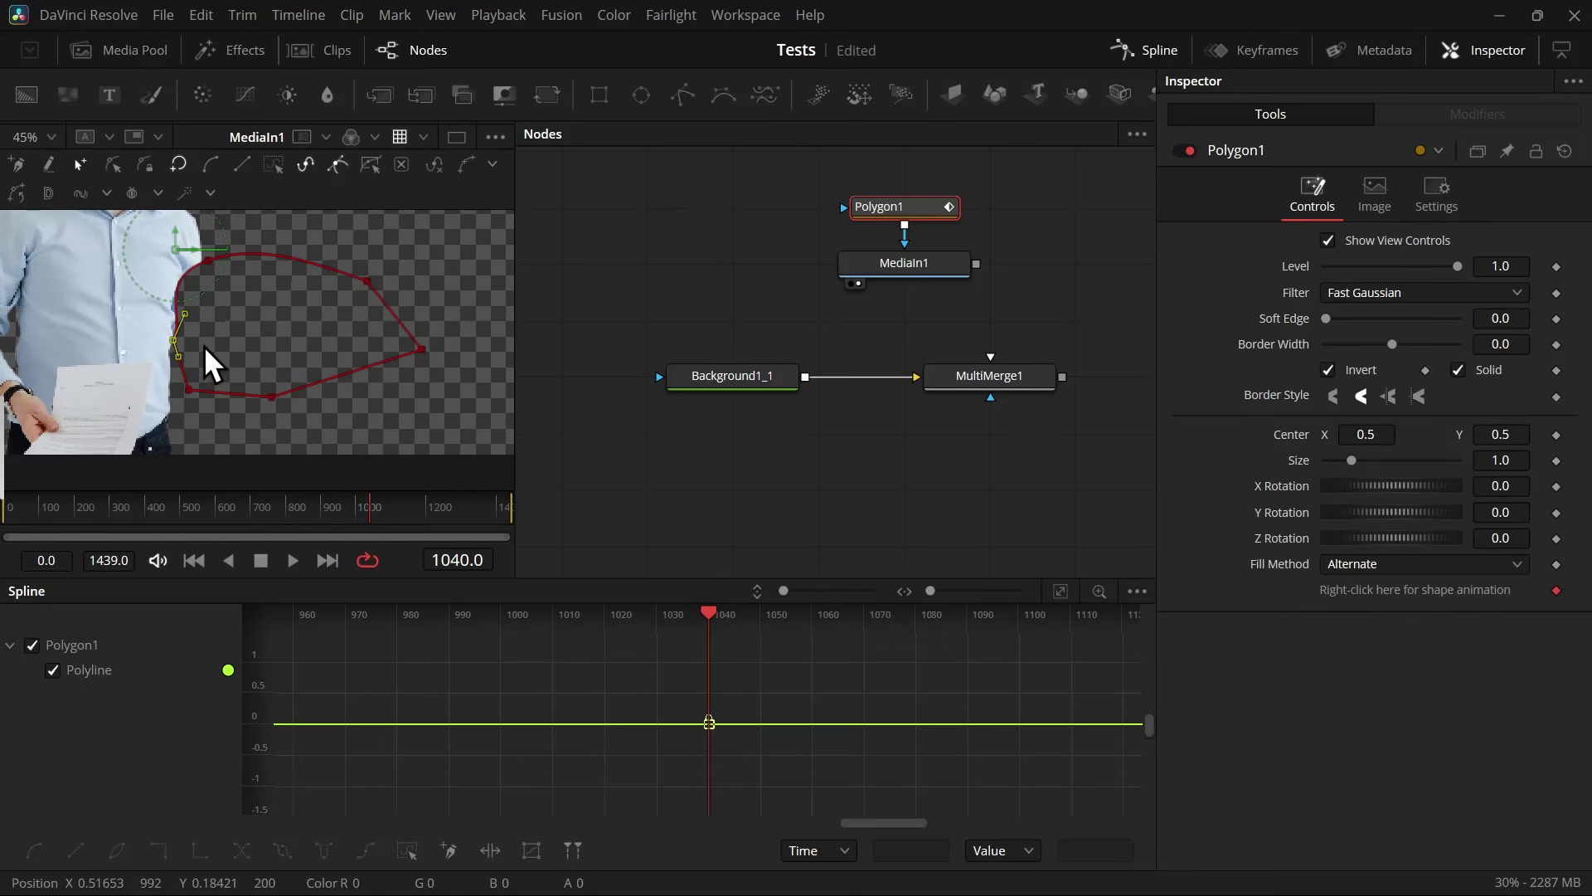
left_click(1348, 370)
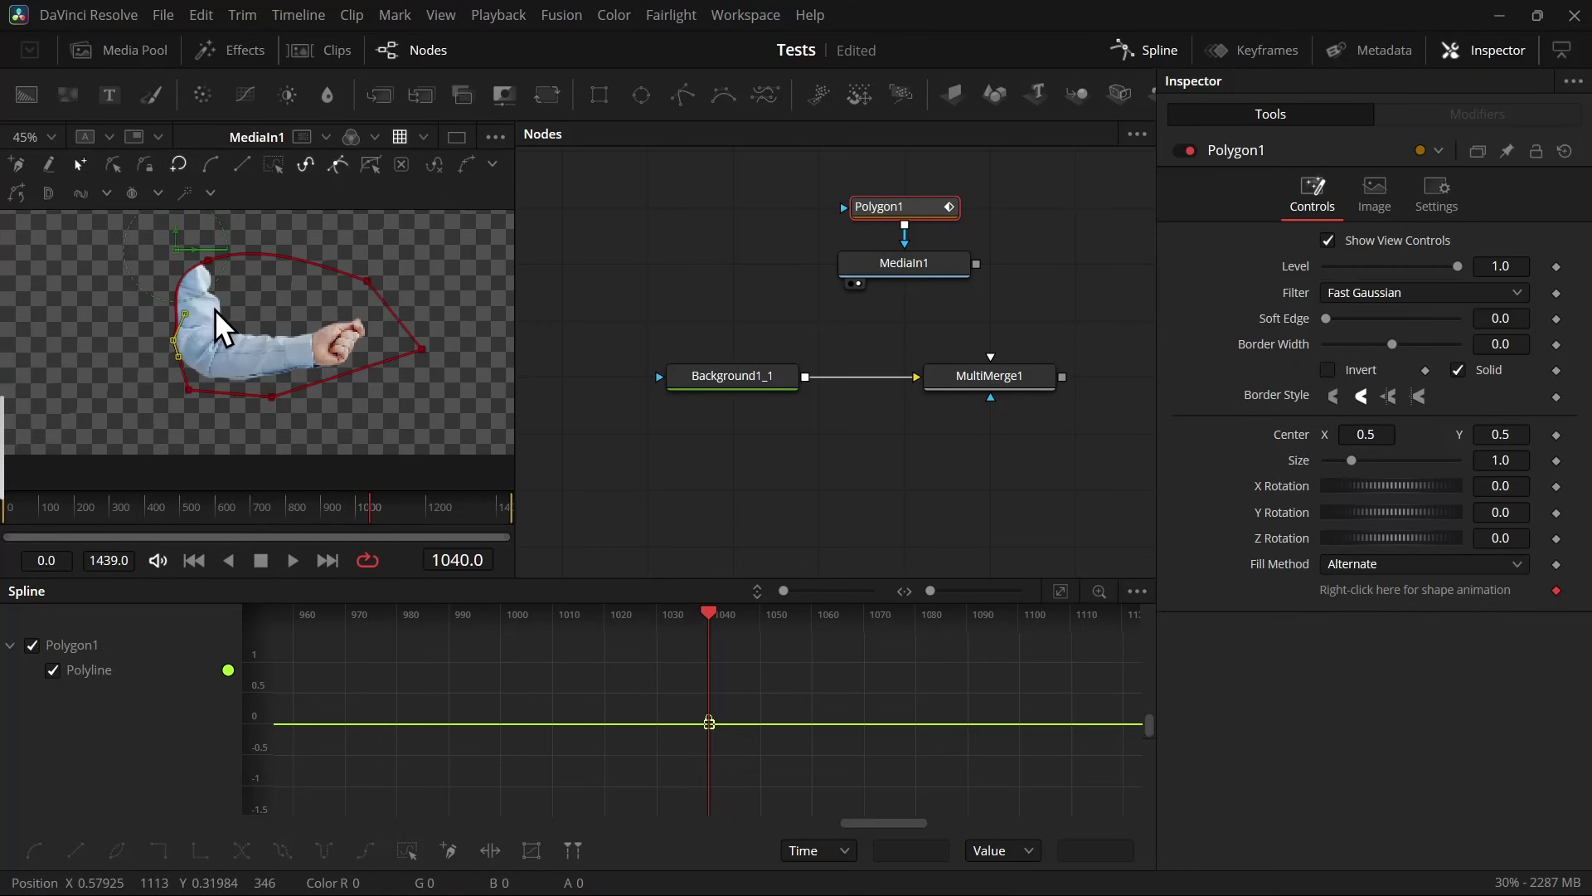
Step: Connect the masked MediaIn1 to MultiMerge1 and lay the nodes out with room below for more branches
scroll(356, 341, "up", 2)
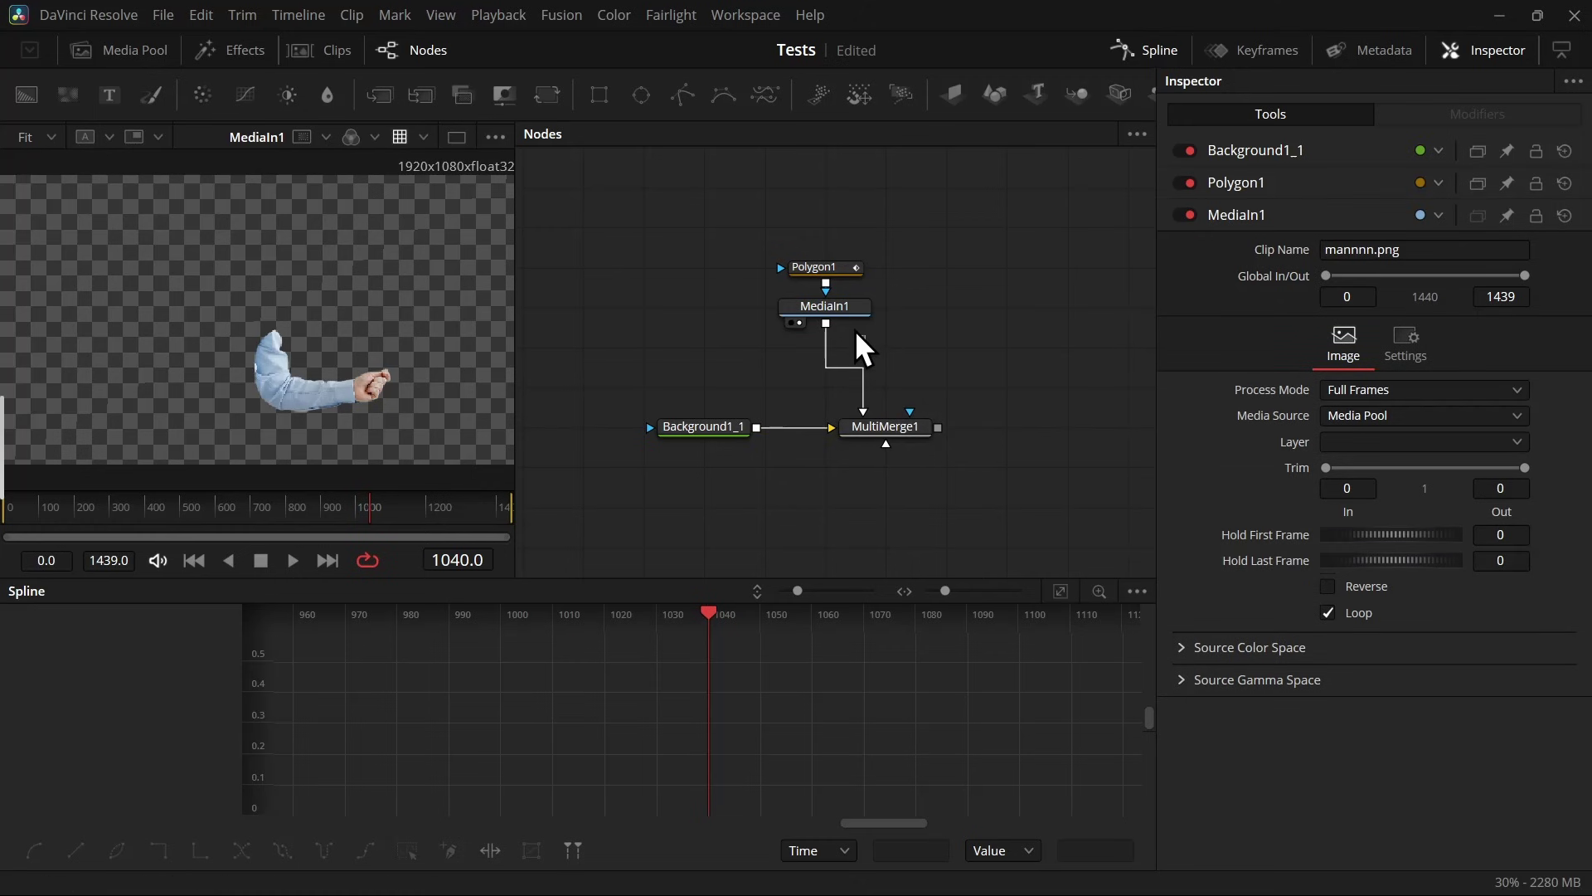
left_click_drag(855, 331, 665, 507)
left_click_drag(799, 462, 620, 469)
left_click_drag(854, 443, 861, 356)
Step: Duplicate MediaIn1 without its mask, connect the copy to MultiMerge1, and show MultiMerge1 in the viewer
left_click(635, 366)
key("ctrl+c")
left_click(620, 451)
key("ctrl+v")
left_click_drag(646, 454, 1046, 308)
key("1")
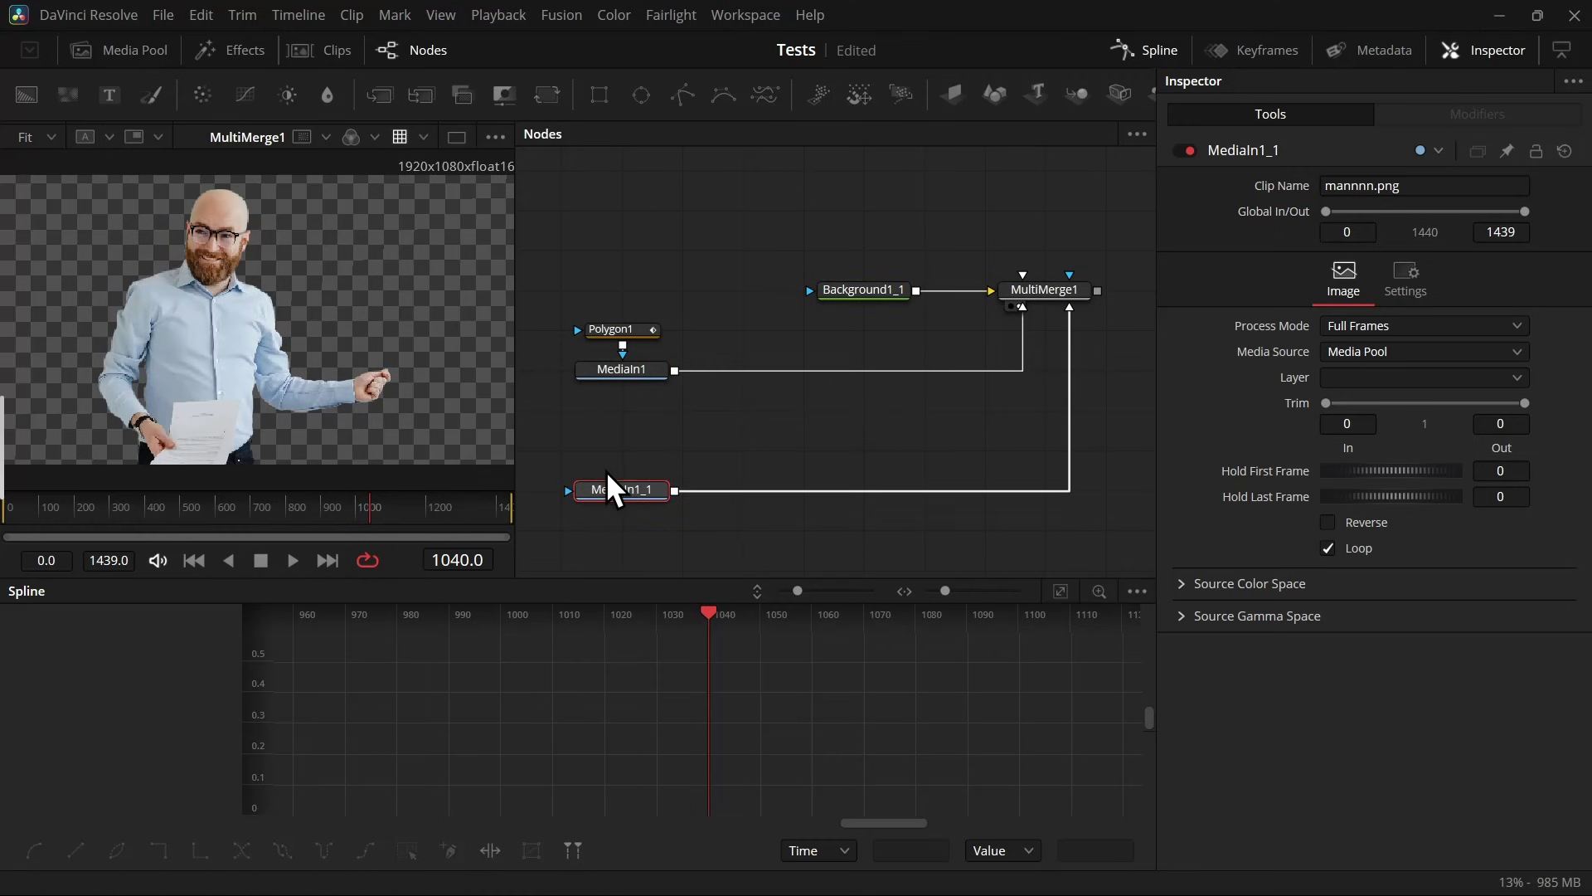
Step: Add a polygon mask to the copied media node MediaIn1_1 and turn on its Invert option
left_click_drag(607, 474, 628, 462)
key("p")
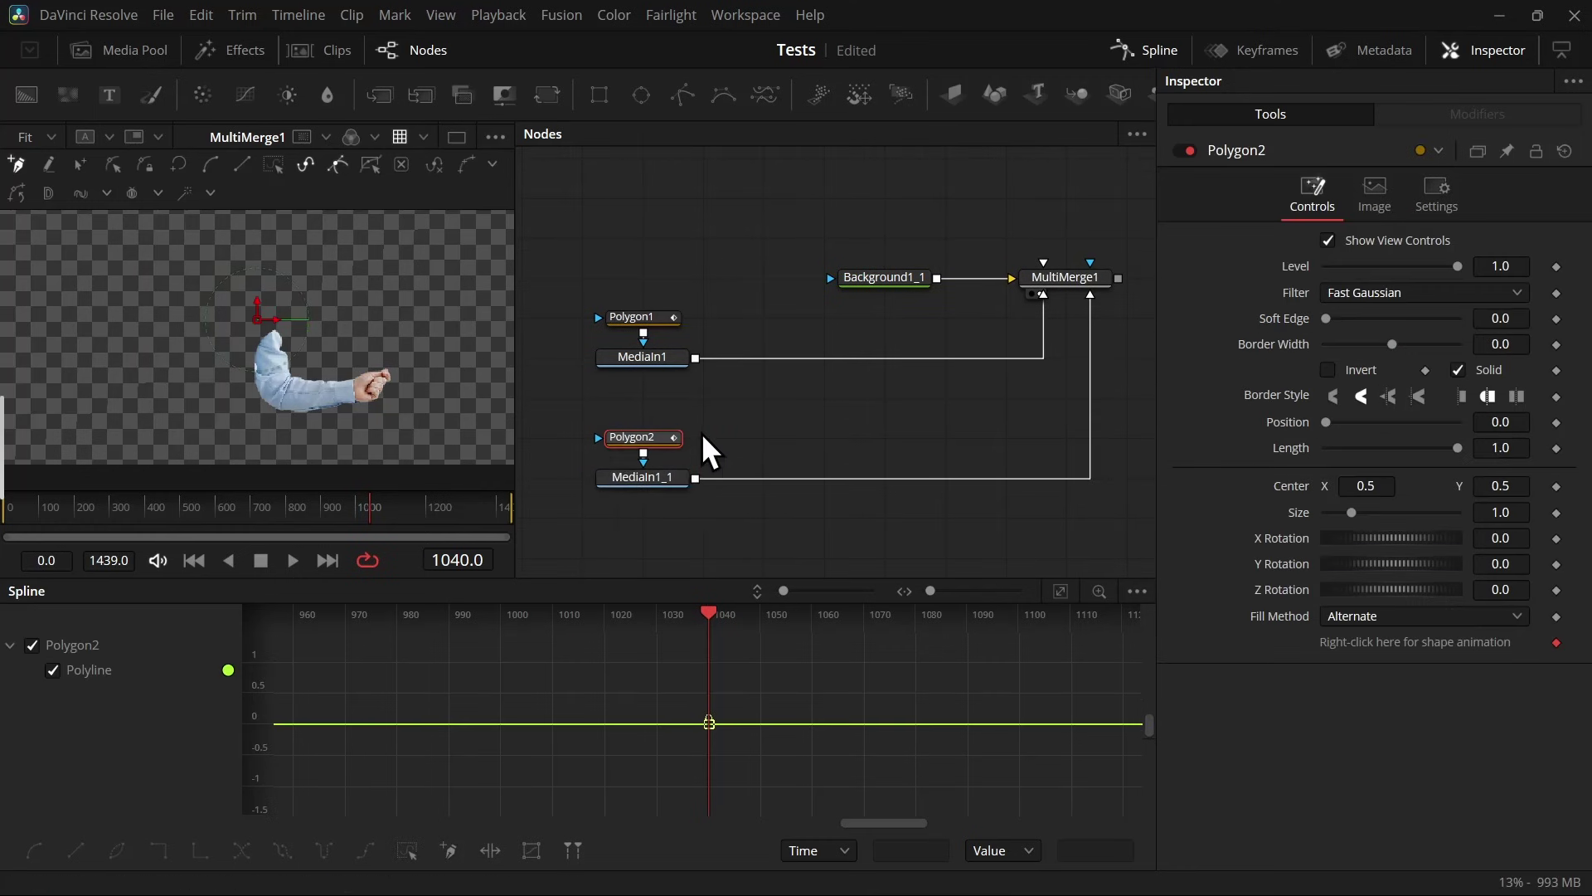
left_click(1355, 375)
Step: Trace the new polygon along the collar and loosely around the man's head to enclose it
scroll(166, 285, "up", 5)
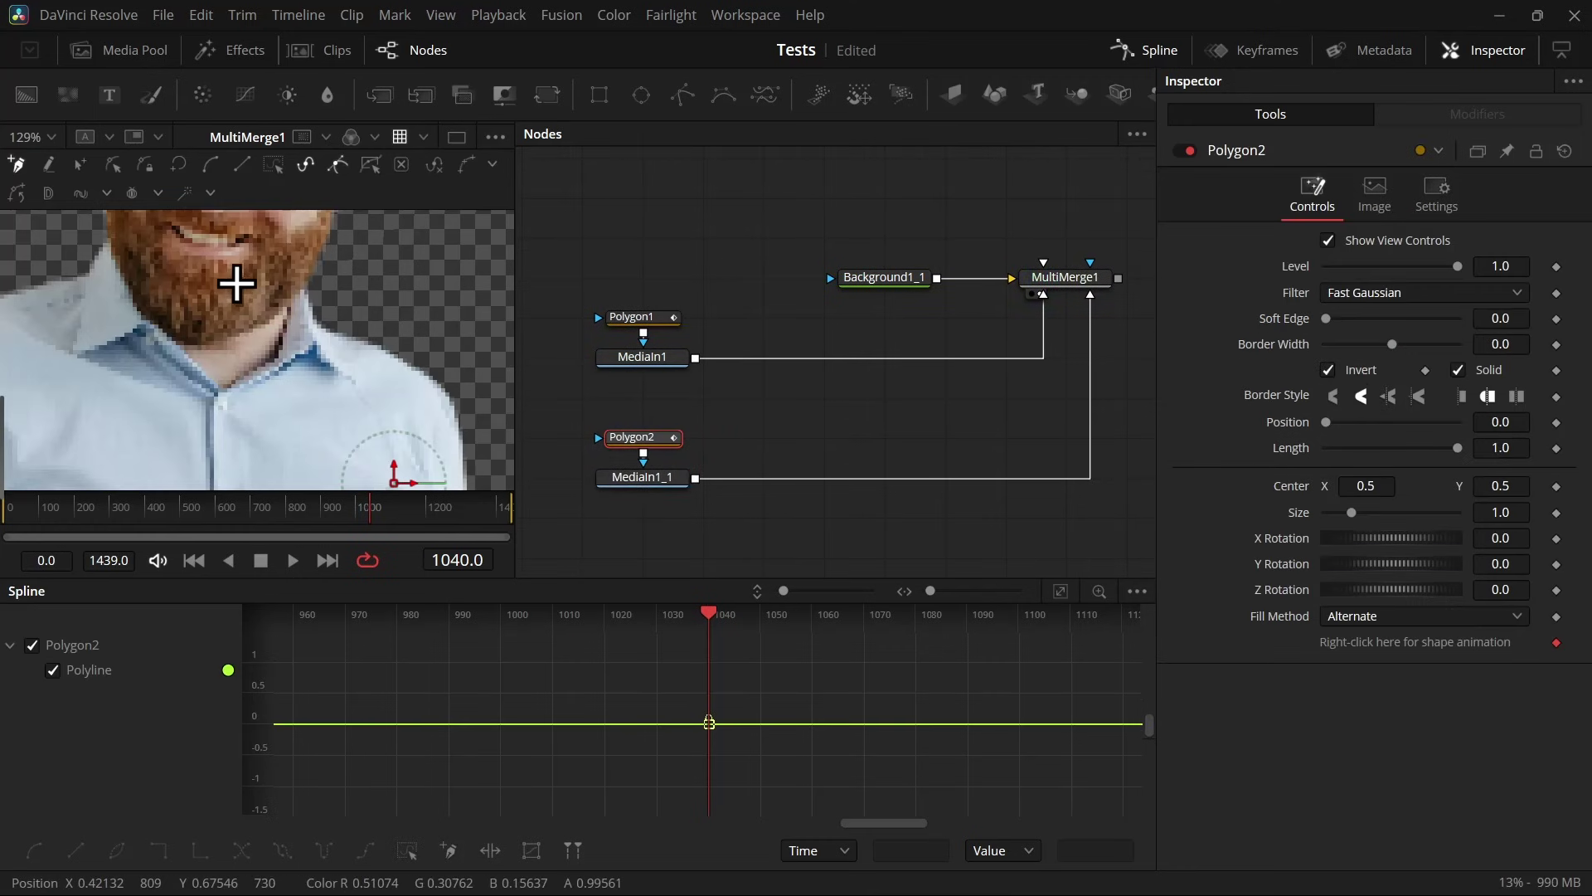
left_click_drag(50, 400, 79, 316)
scroll(270, 465, "down", 4)
left_click(158, 332)
left_click(133, 352)
left_click(207, 240)
left_click(425, 247)
left_click(388, 321)
left_click(288, 401)
Step: Detach Polygon2 from the media node and refine its points and curves along the collar and beard
scroll(315, 425, "up", 5)
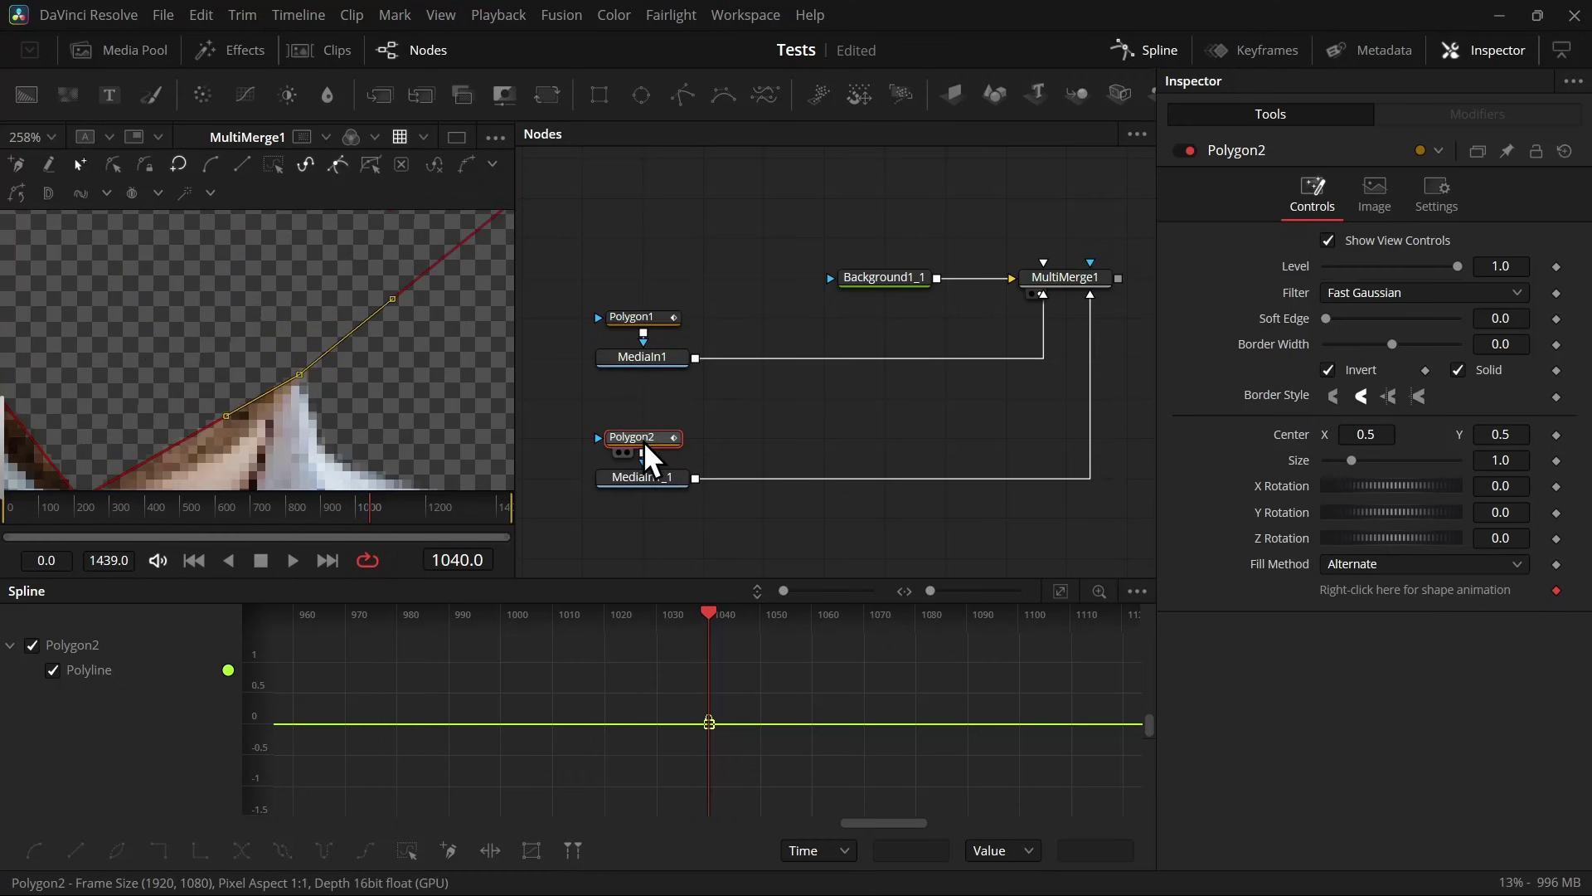
left_click_drag(640, 451, 662, 450)
left_click_drag(226, 416, 131, 520)
left_click_drag(10, 477, 195, 367)
left_click(266, 388)
left_click_drag(194, 300, 241, 463)
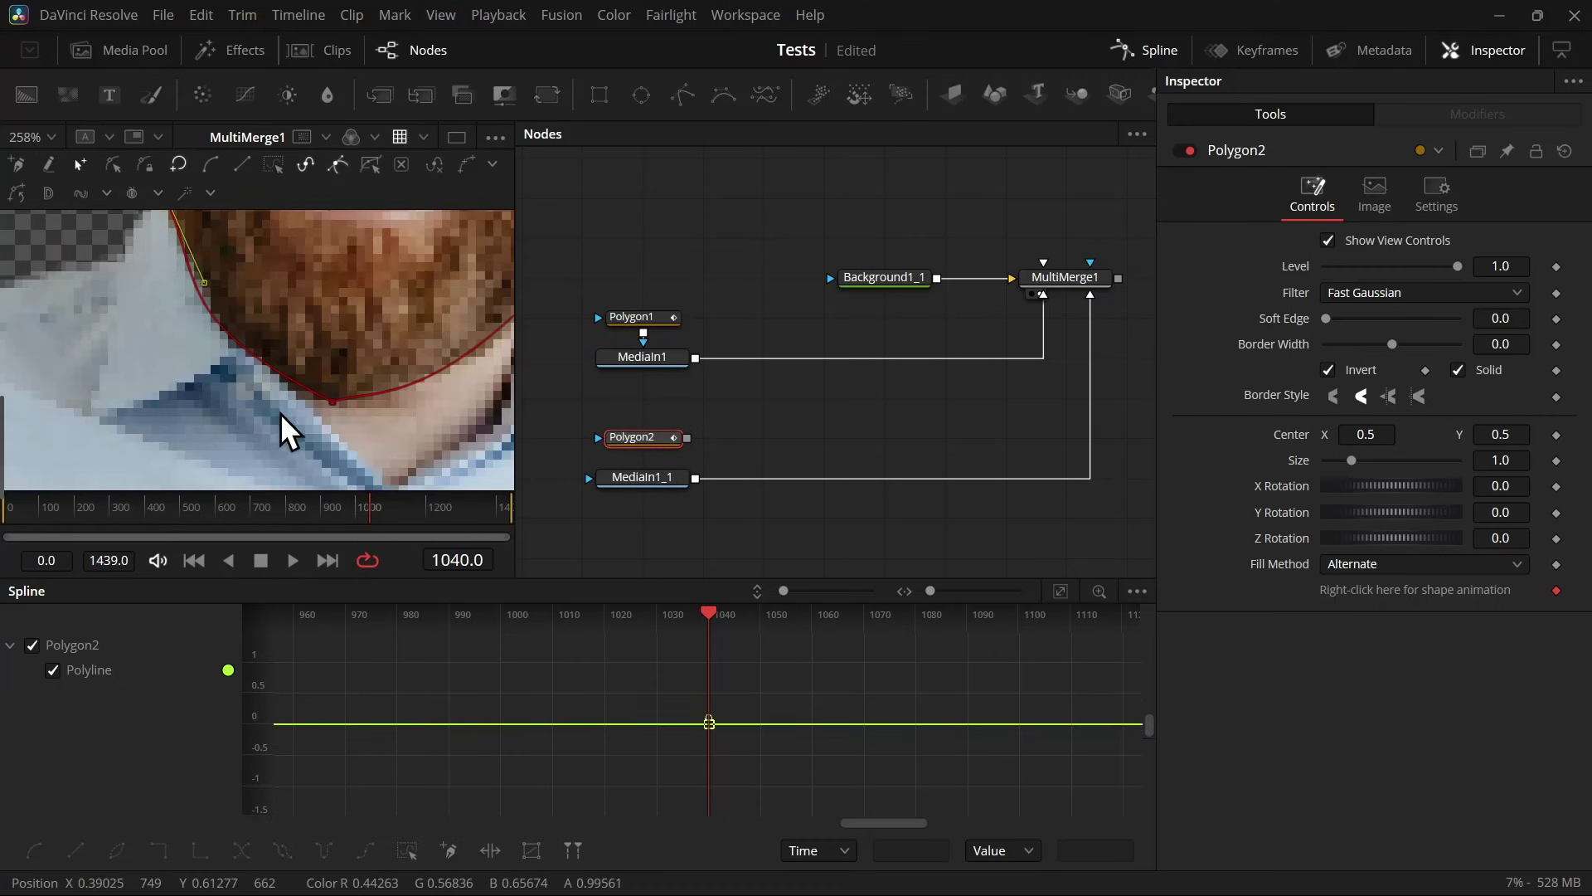
left_click_drag(205, 286, 198, 370)
key("ctrl+f")
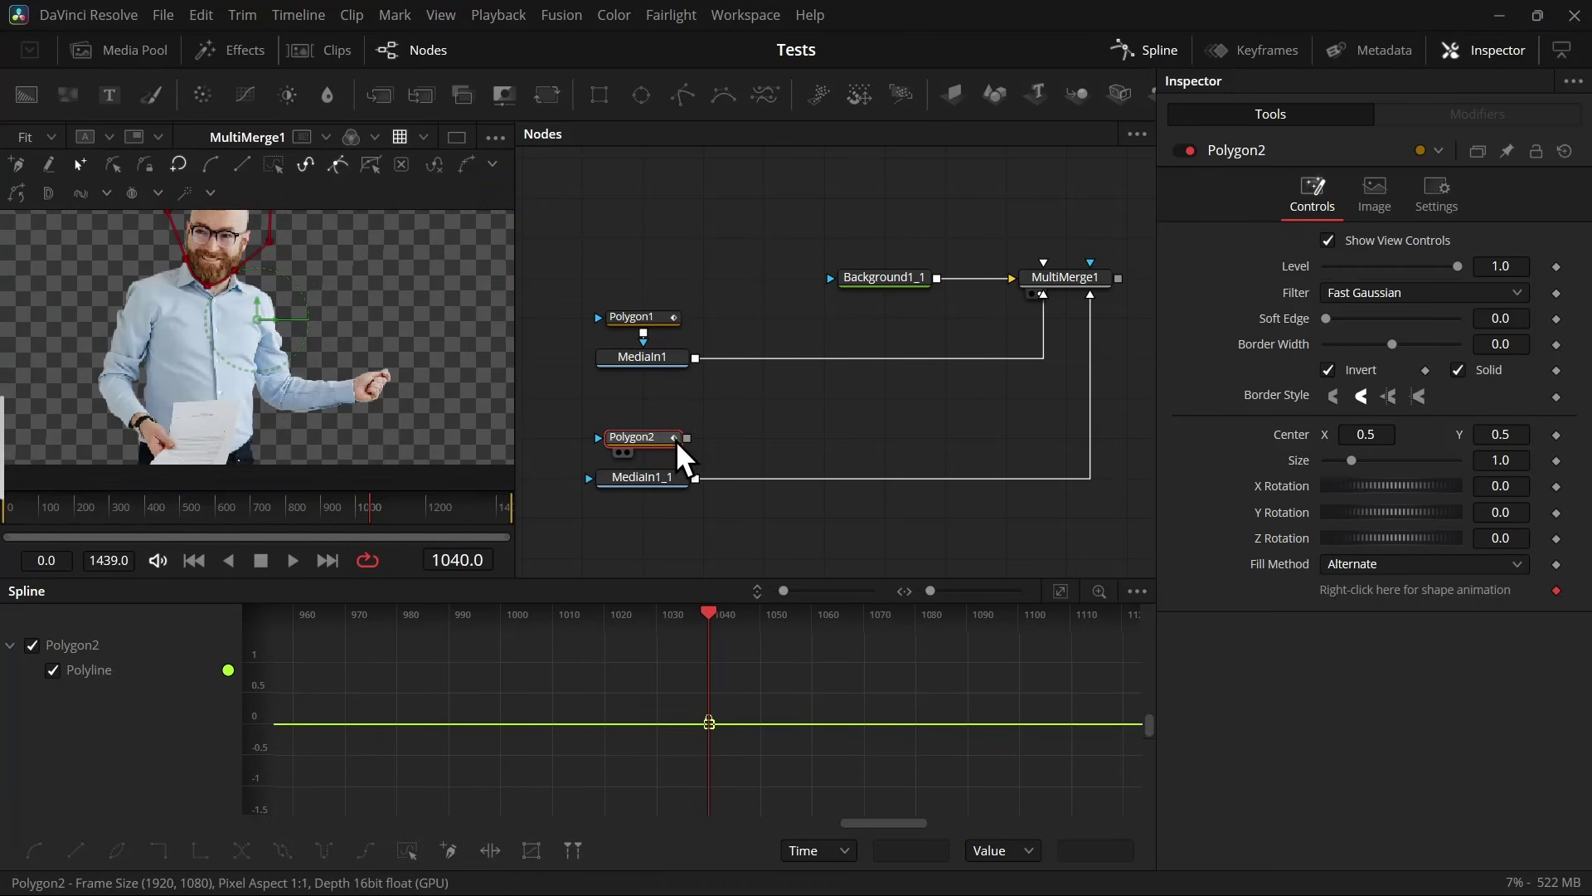
Step: Reconnect Polygon2 to MediaIn1_1 as its mask and turn off Invert to isolate the head
left_click_drag(685, 439, 638, 479)
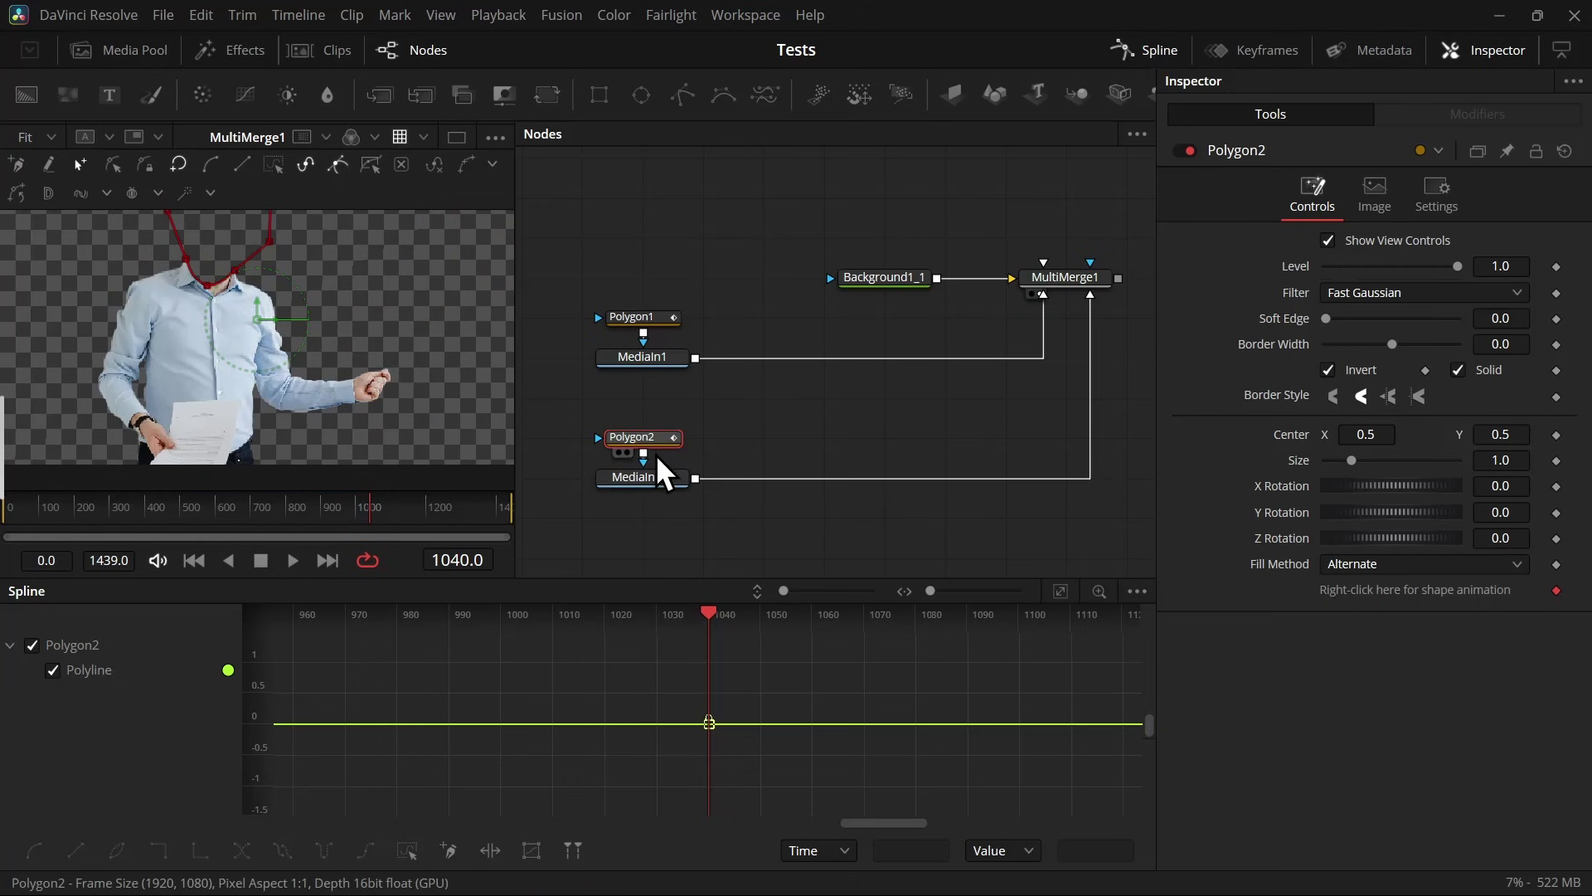
left_click(1361, 370)
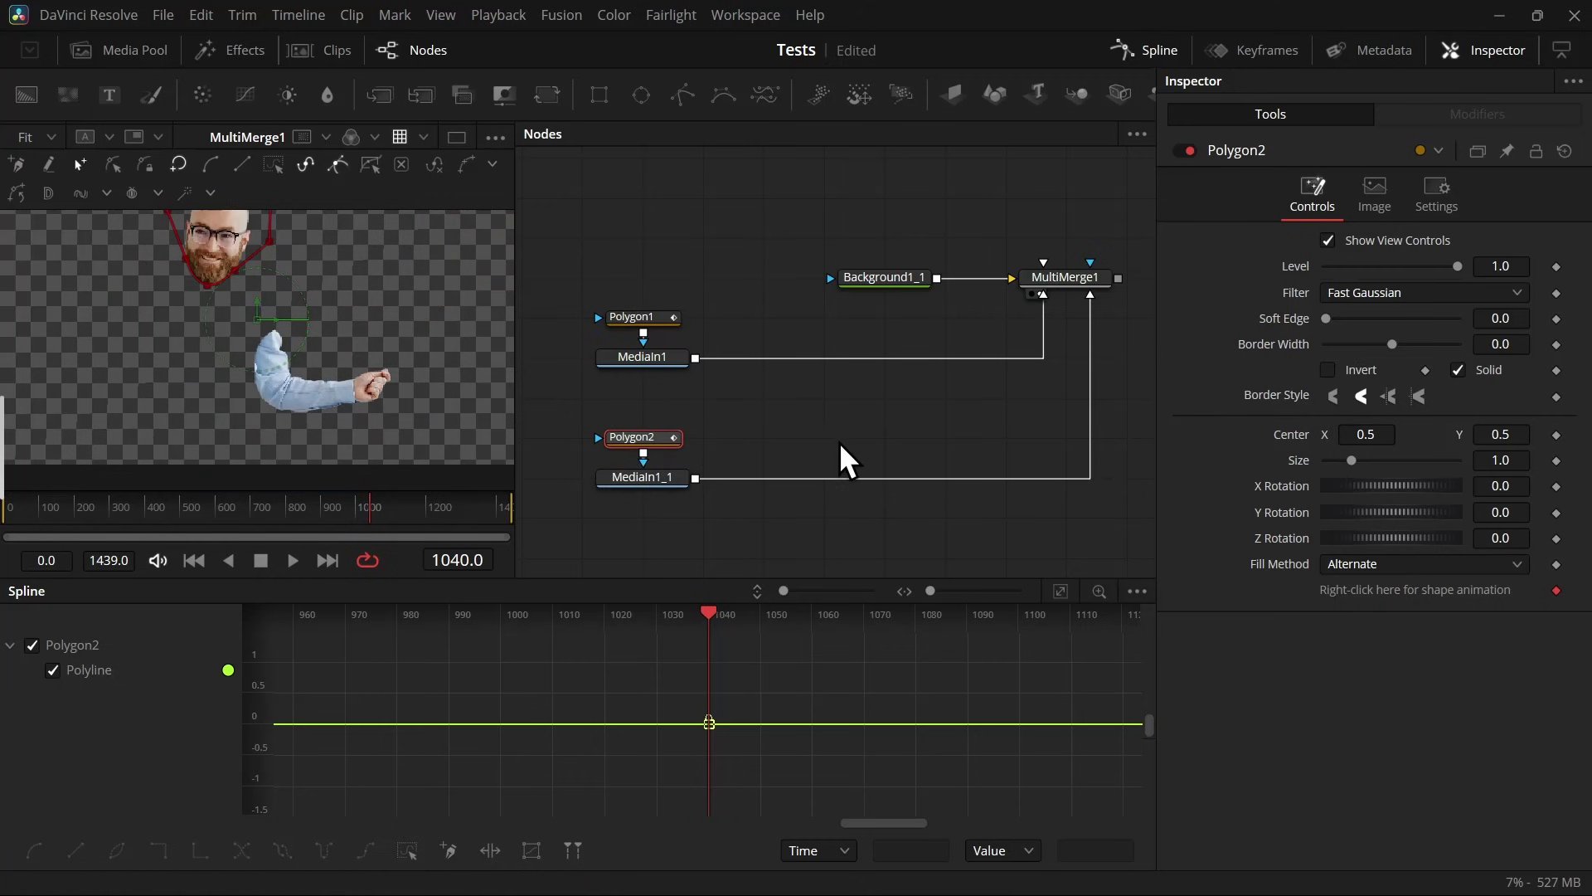
key("ctrl+f")
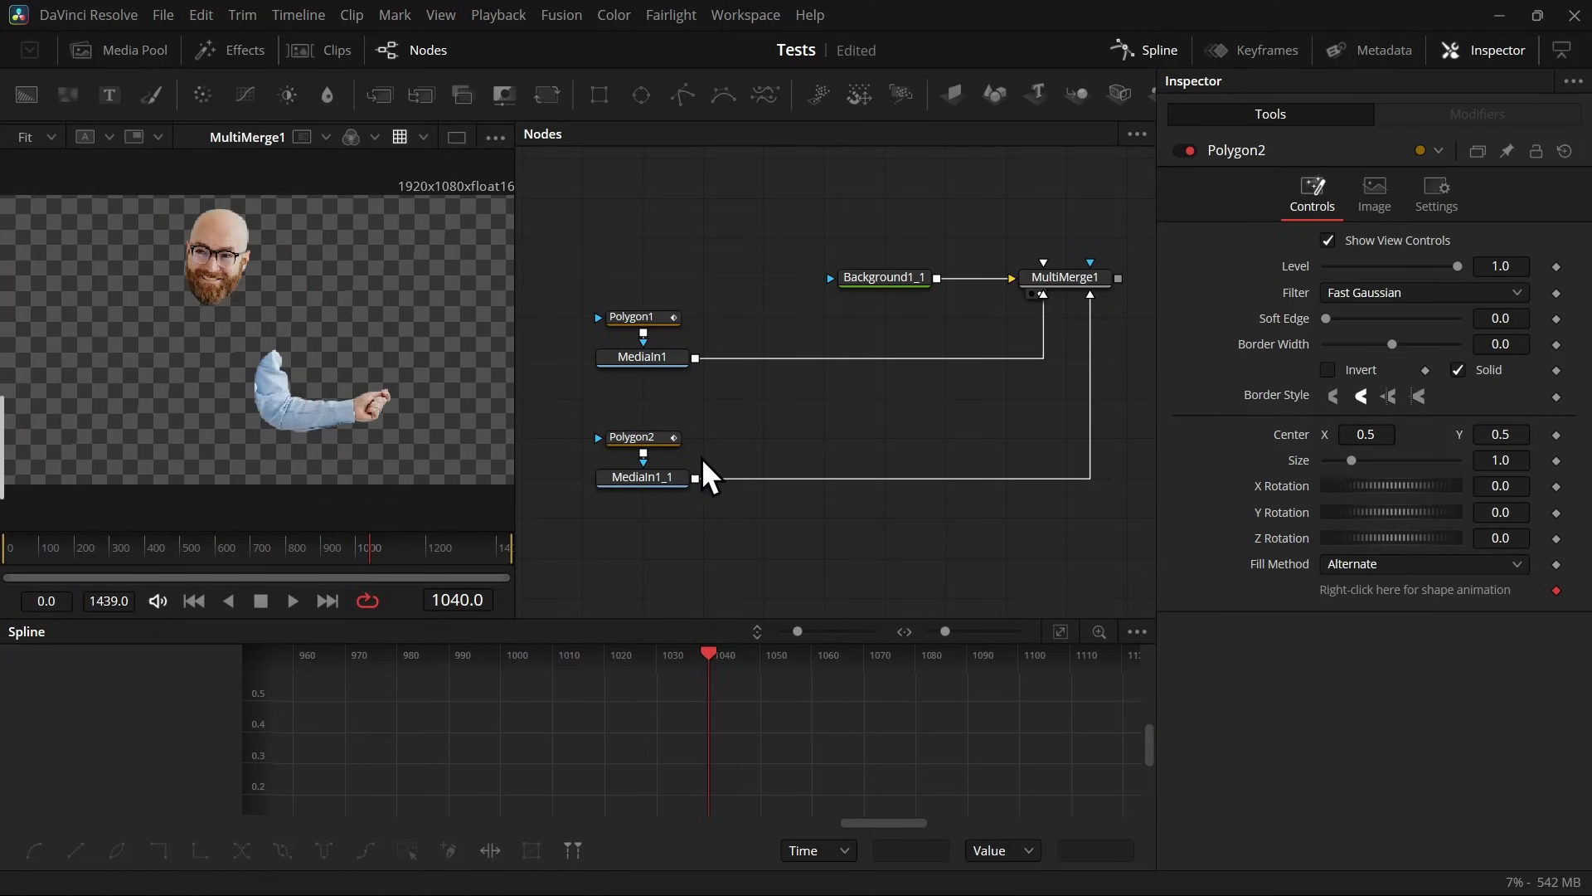
Step: Duplicate MediaIn1_1 below the head branch and connect the copy to MultiMerge1
left_click_drag(705, 474, 693, 408)
left_click(654, 408)
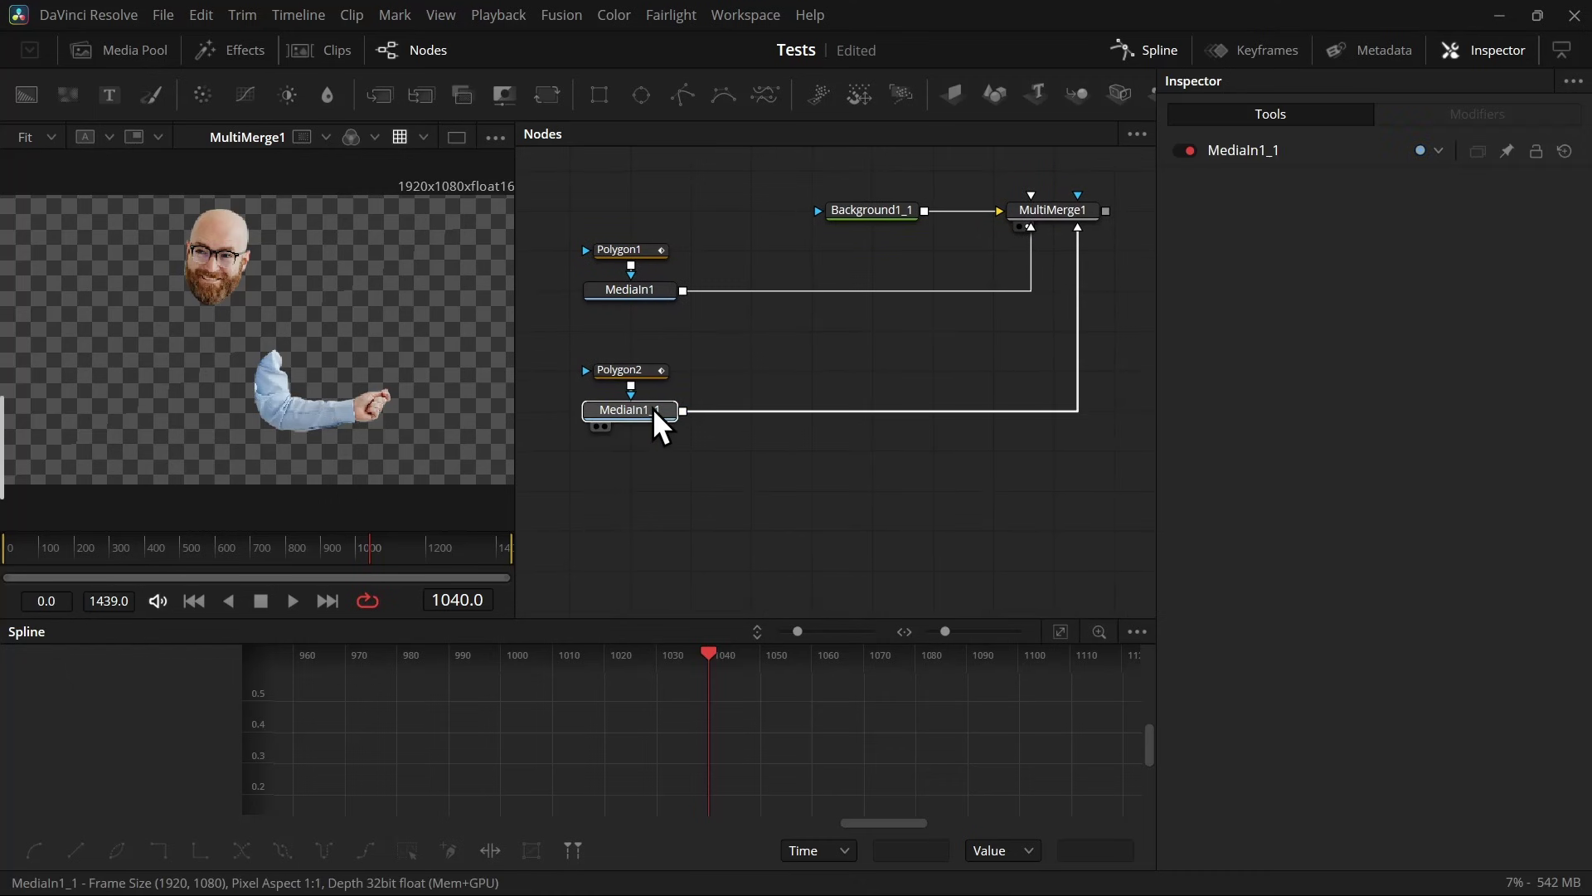
key("ctrl+c")
left_click(624, 508)
key("ctrl+v")
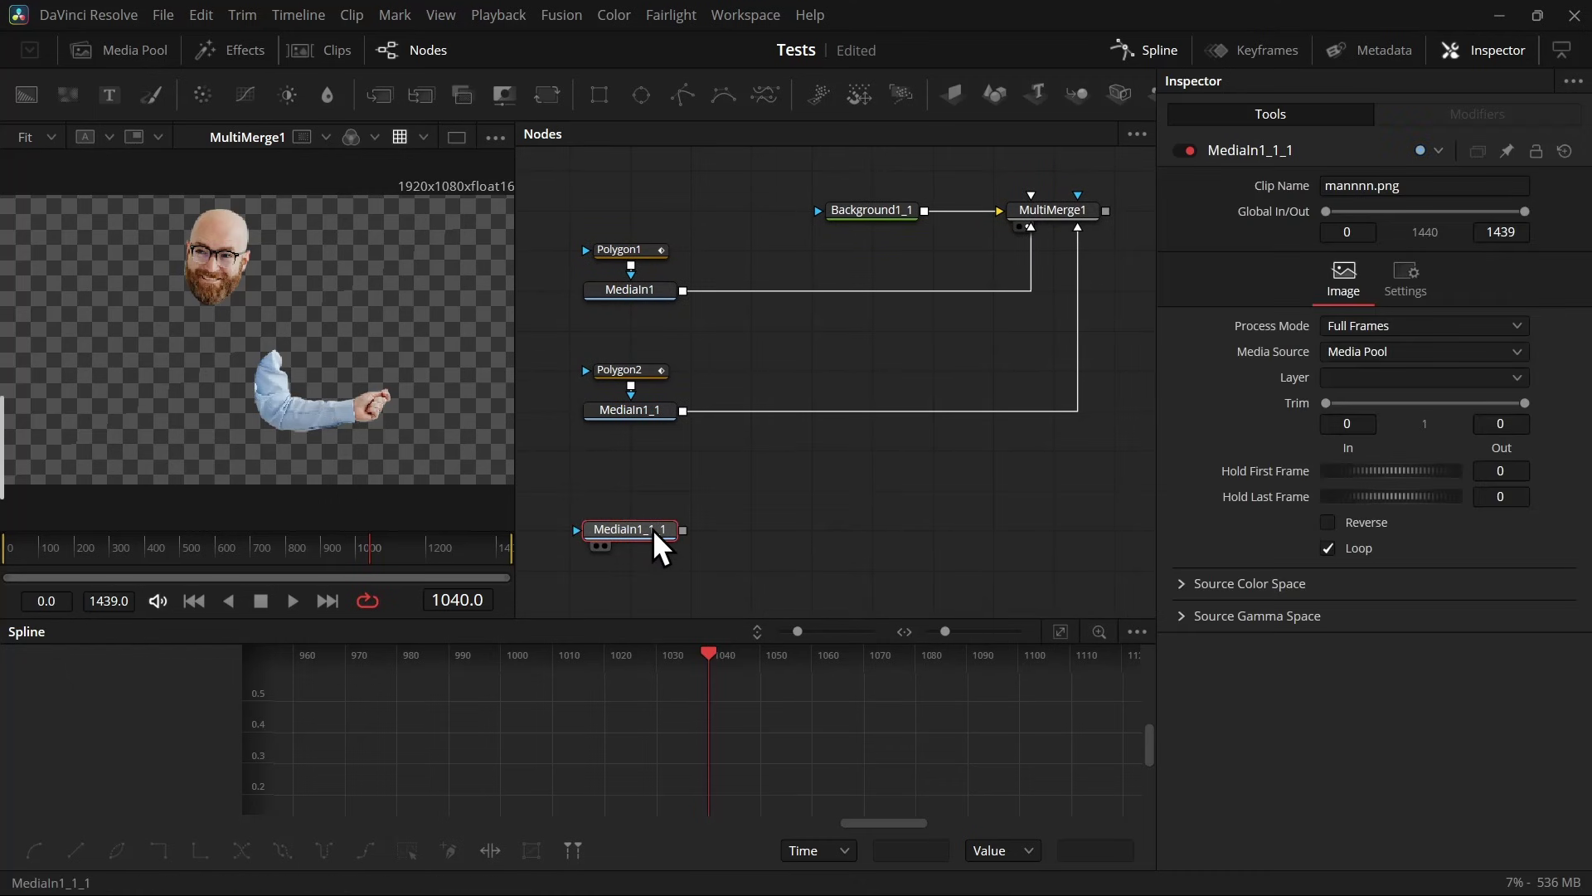
left_click_drag(682, 529, 1048, 207)
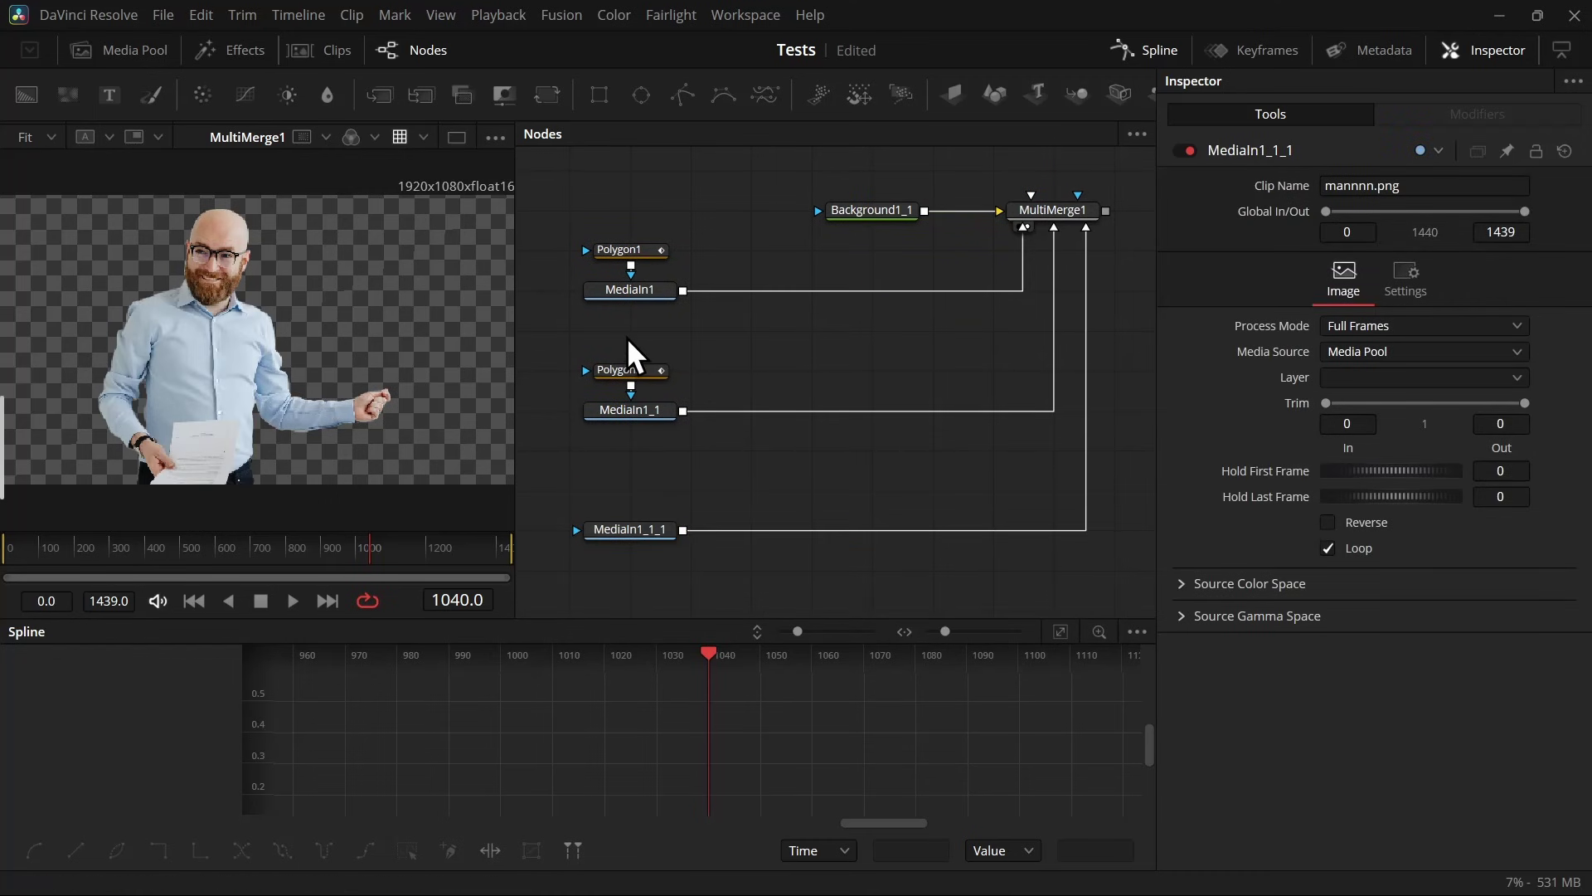
Step: Duplicate both the arm and head polygon masks and place the copies below the third media node
left_click(630, 372)
left_click(629, 250, "ctrl")
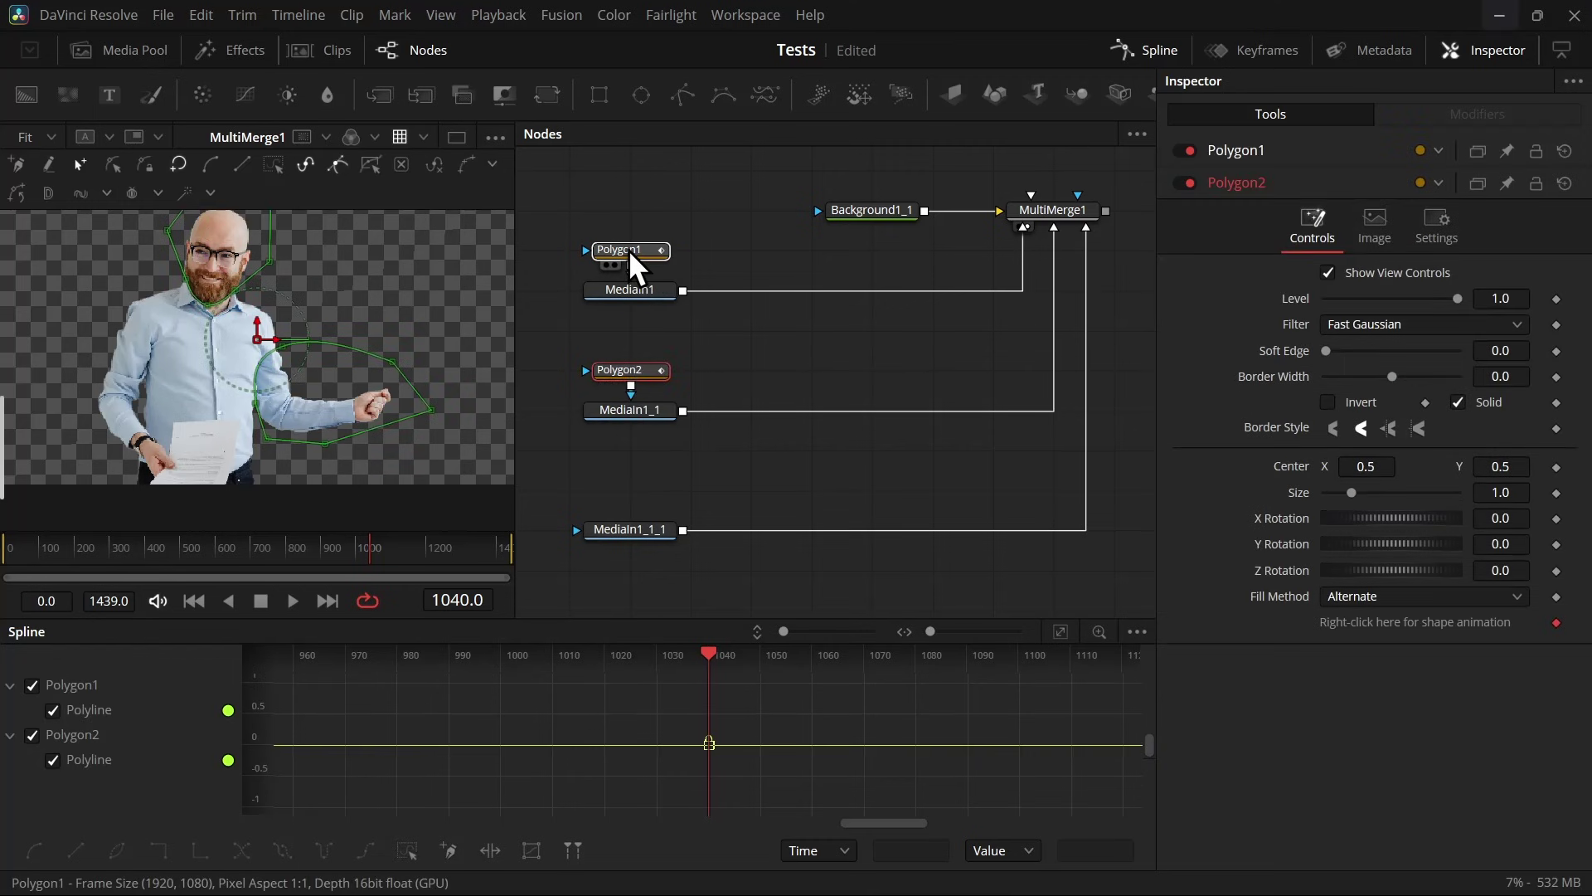
key("ctrl+c")
key("ctrl+v")
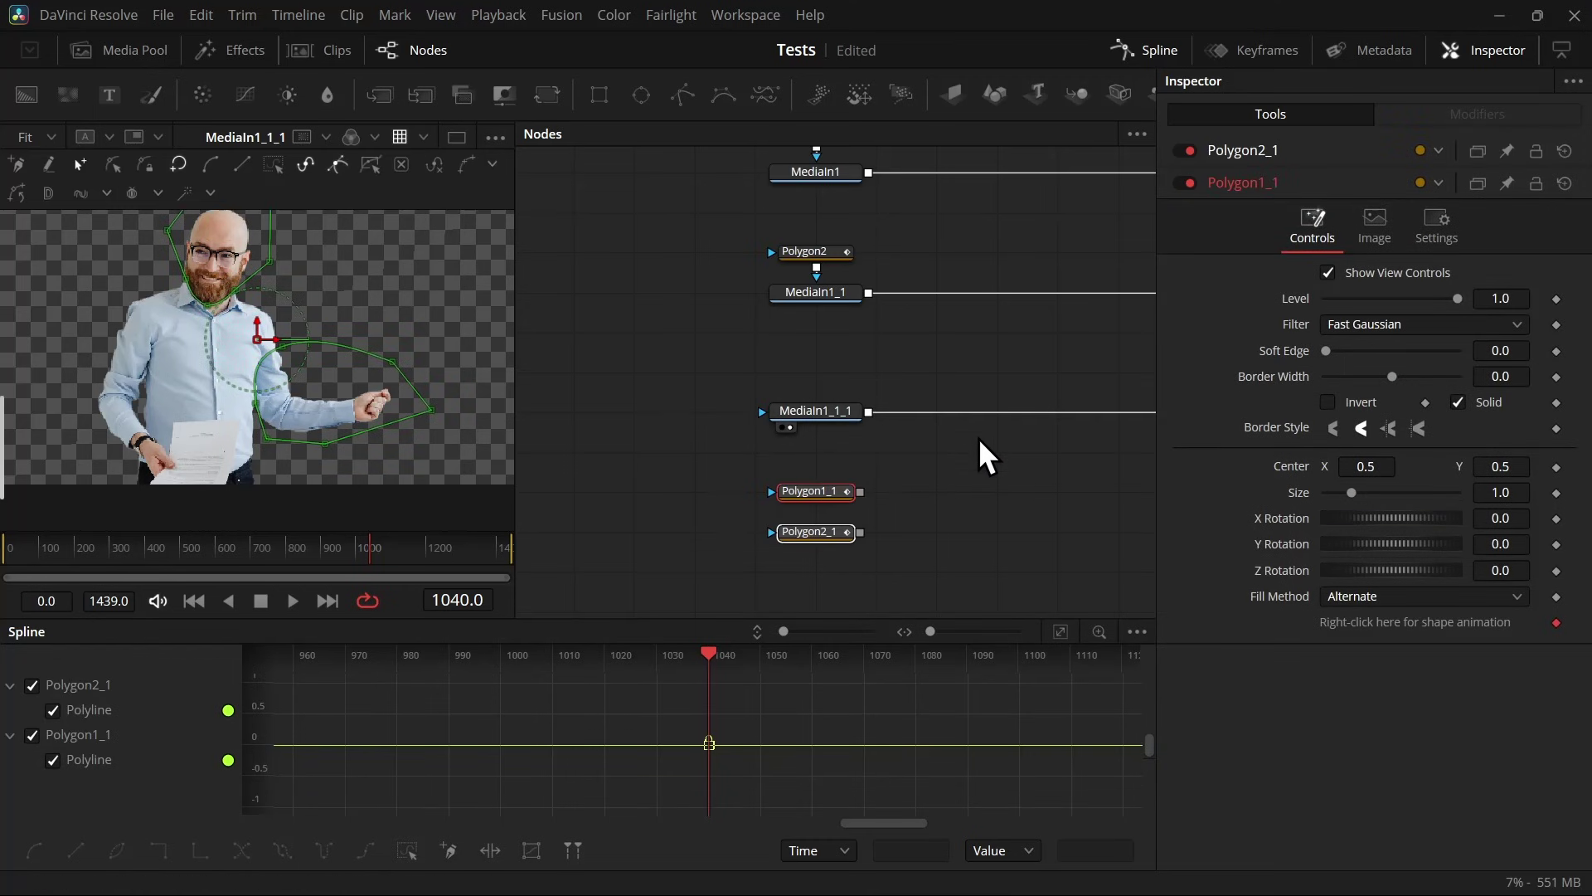
Step: Add a Matte Control node and insert it between the third media node and MultiMerge1
key("shift+space")
type("mat")
key("Return")
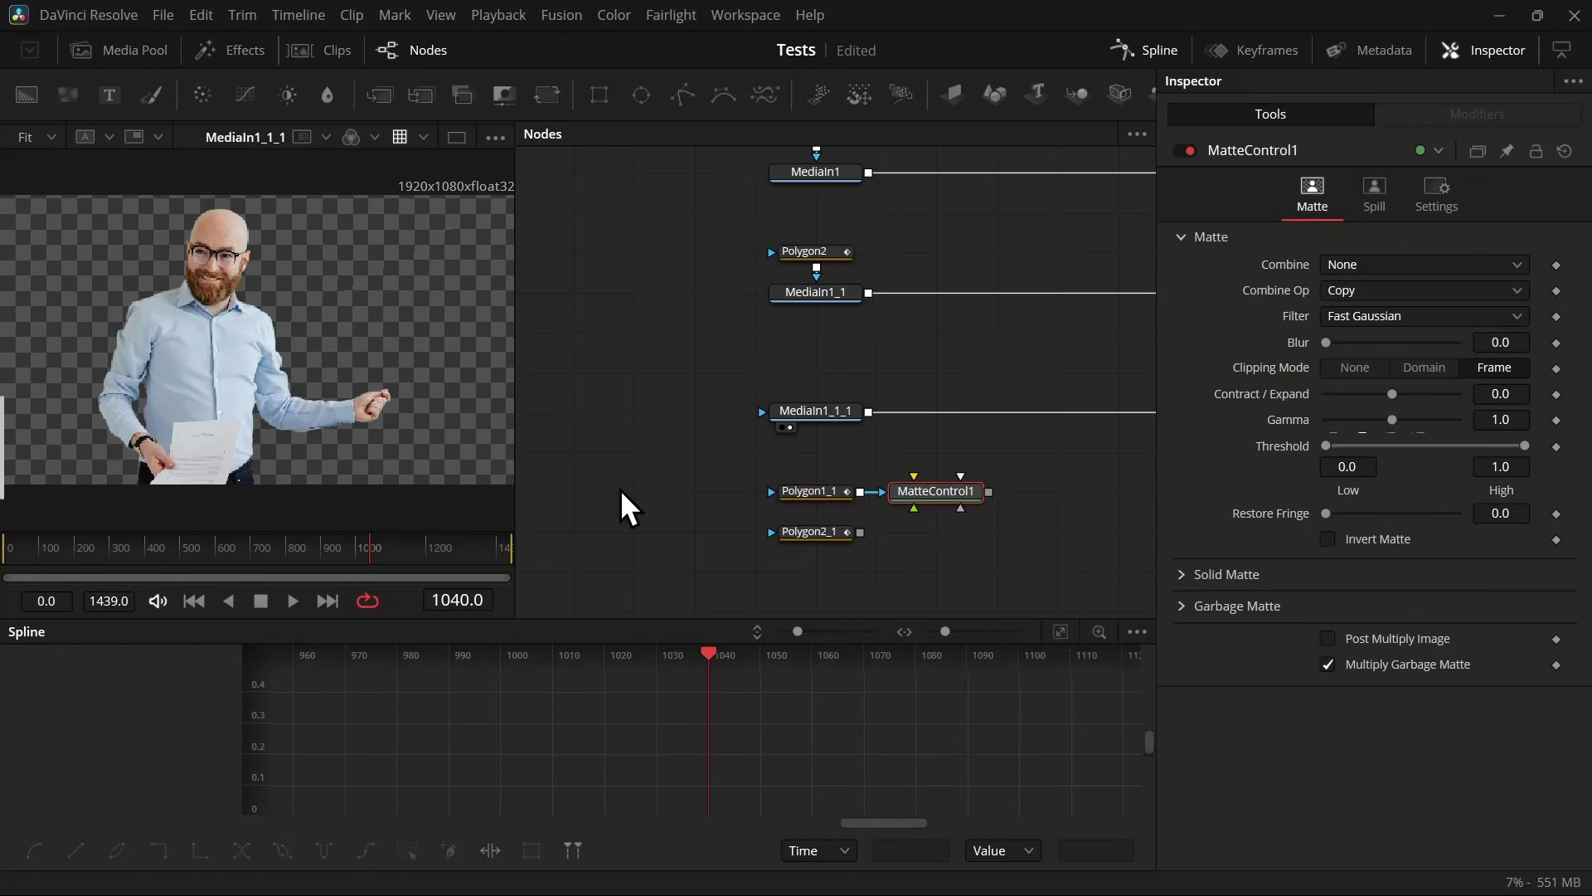
left_click_drag(906, 508, 896, 448)
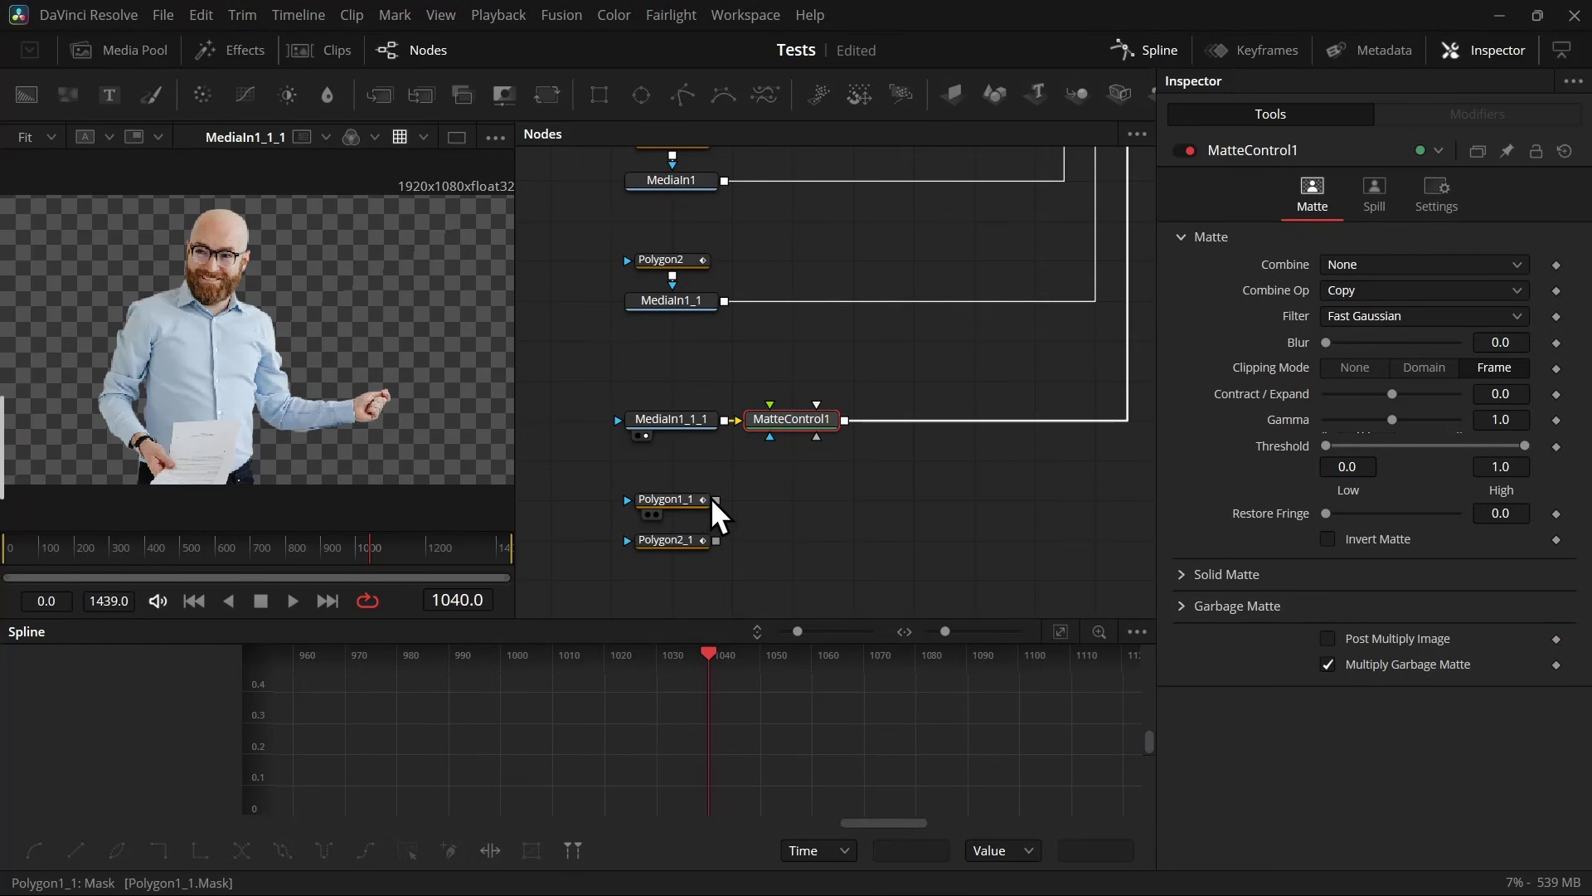
Step: Connect the copied arm polygon, Polygon1_1, to the Garbage Matte input of MatteControl1
left_click_drag(715, 500, 726, 504)
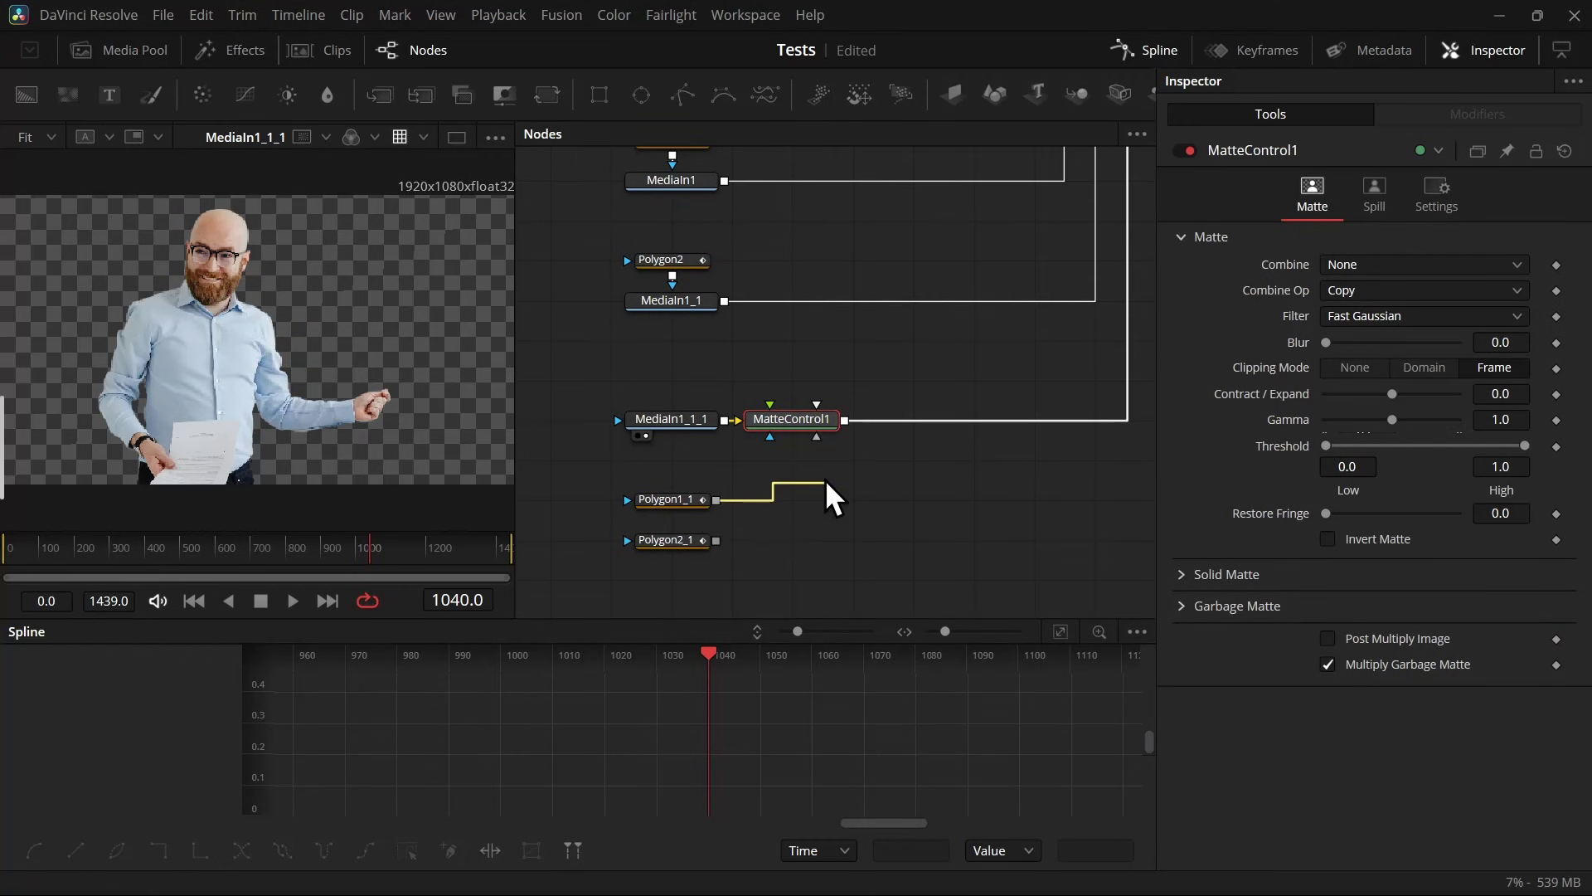
left_click_drag(814, 440, 813, 460)
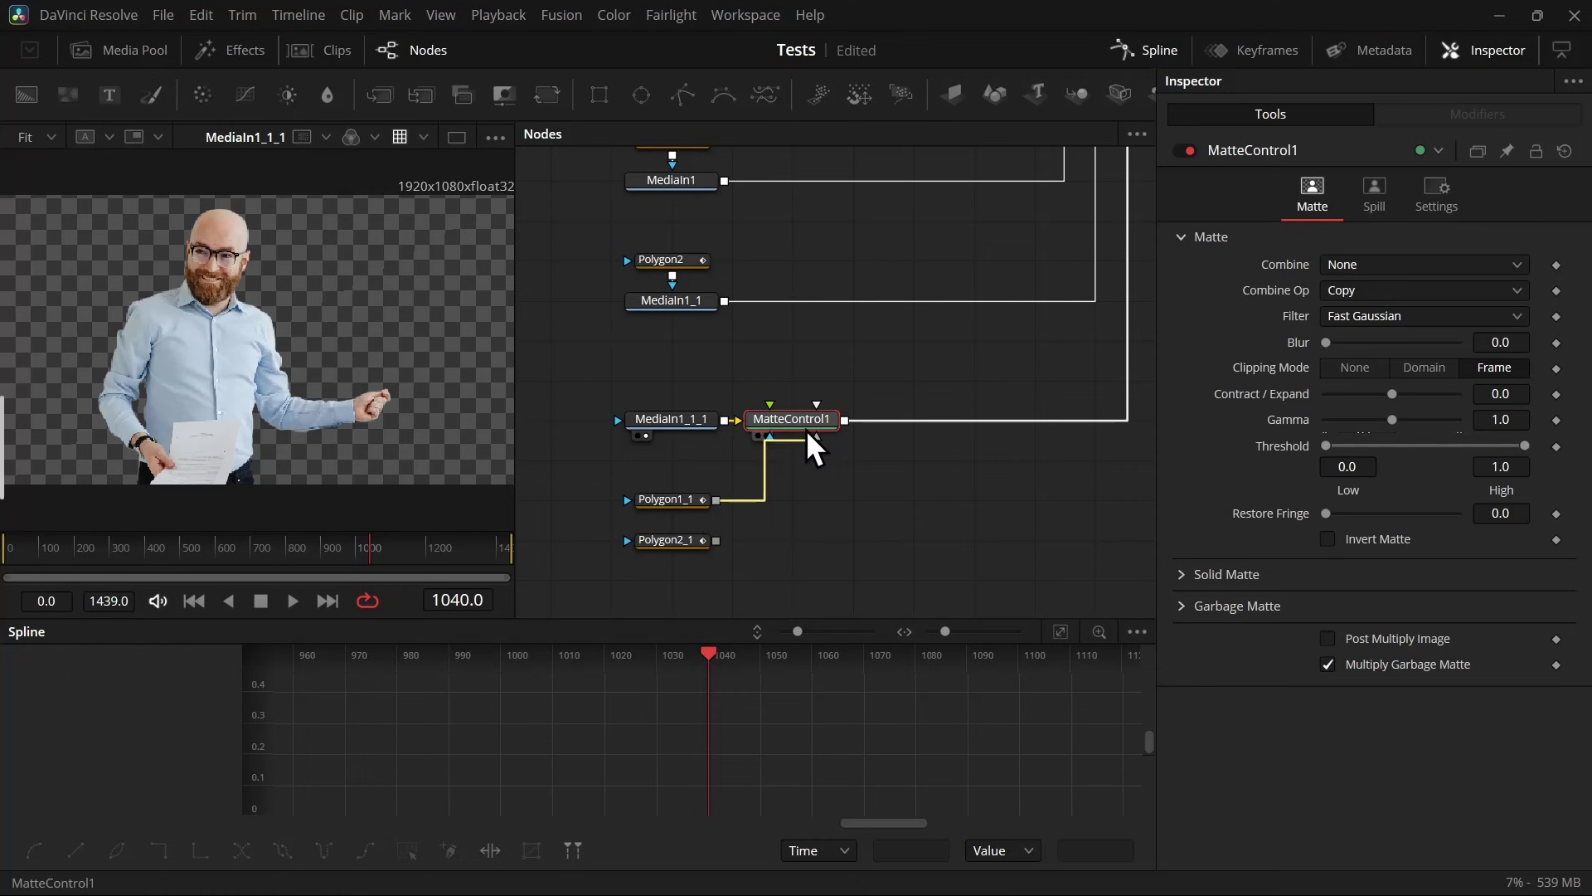
left_click_drag(807, 432, 807, 427)
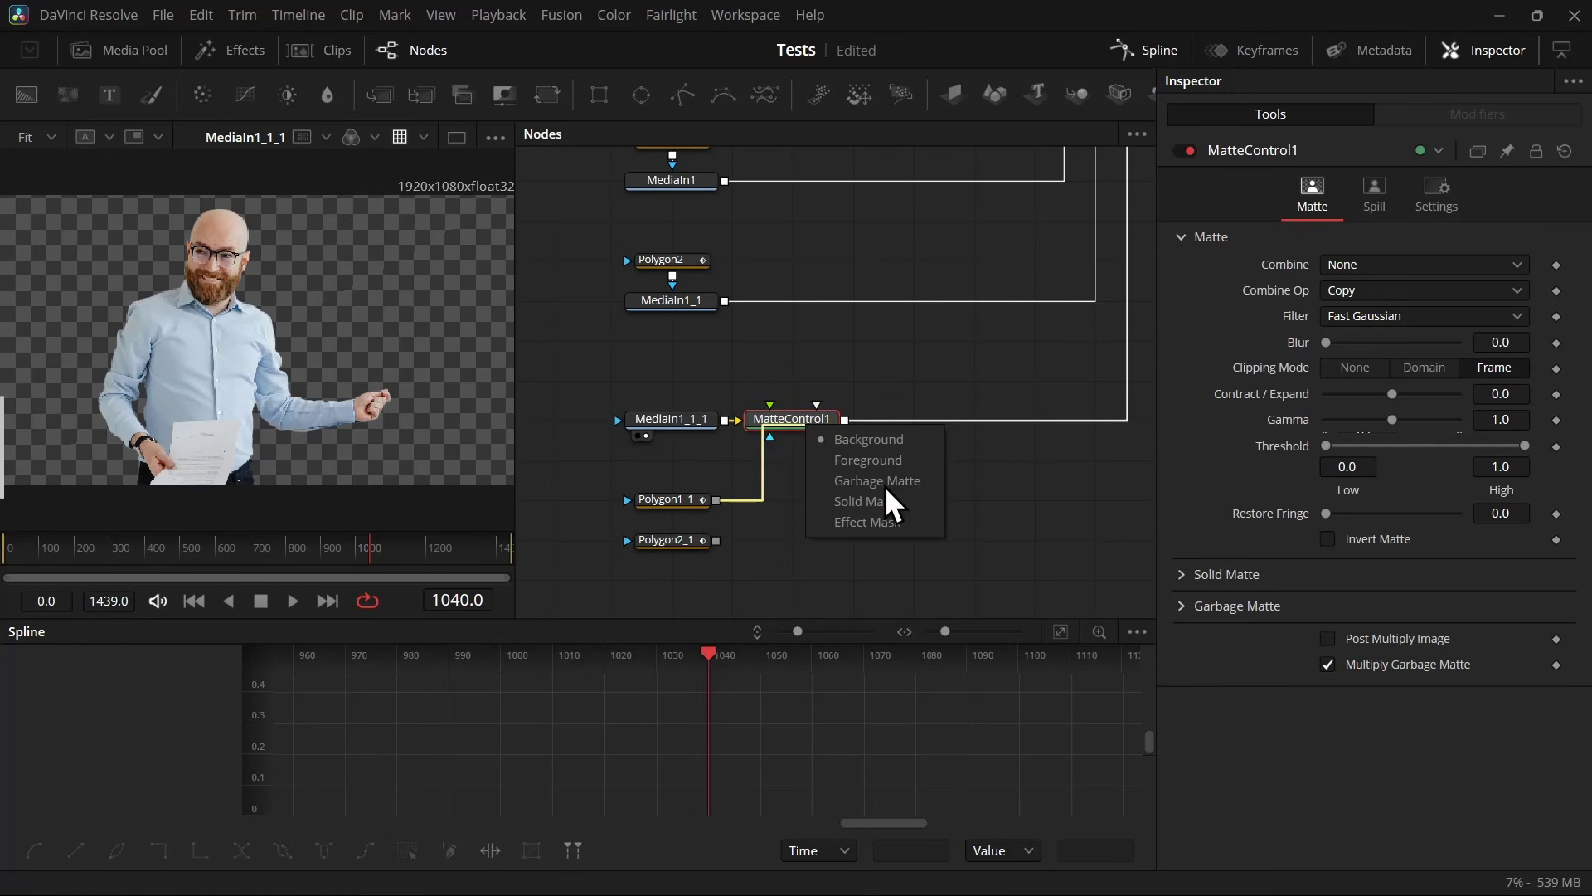
left_click(859, 483)
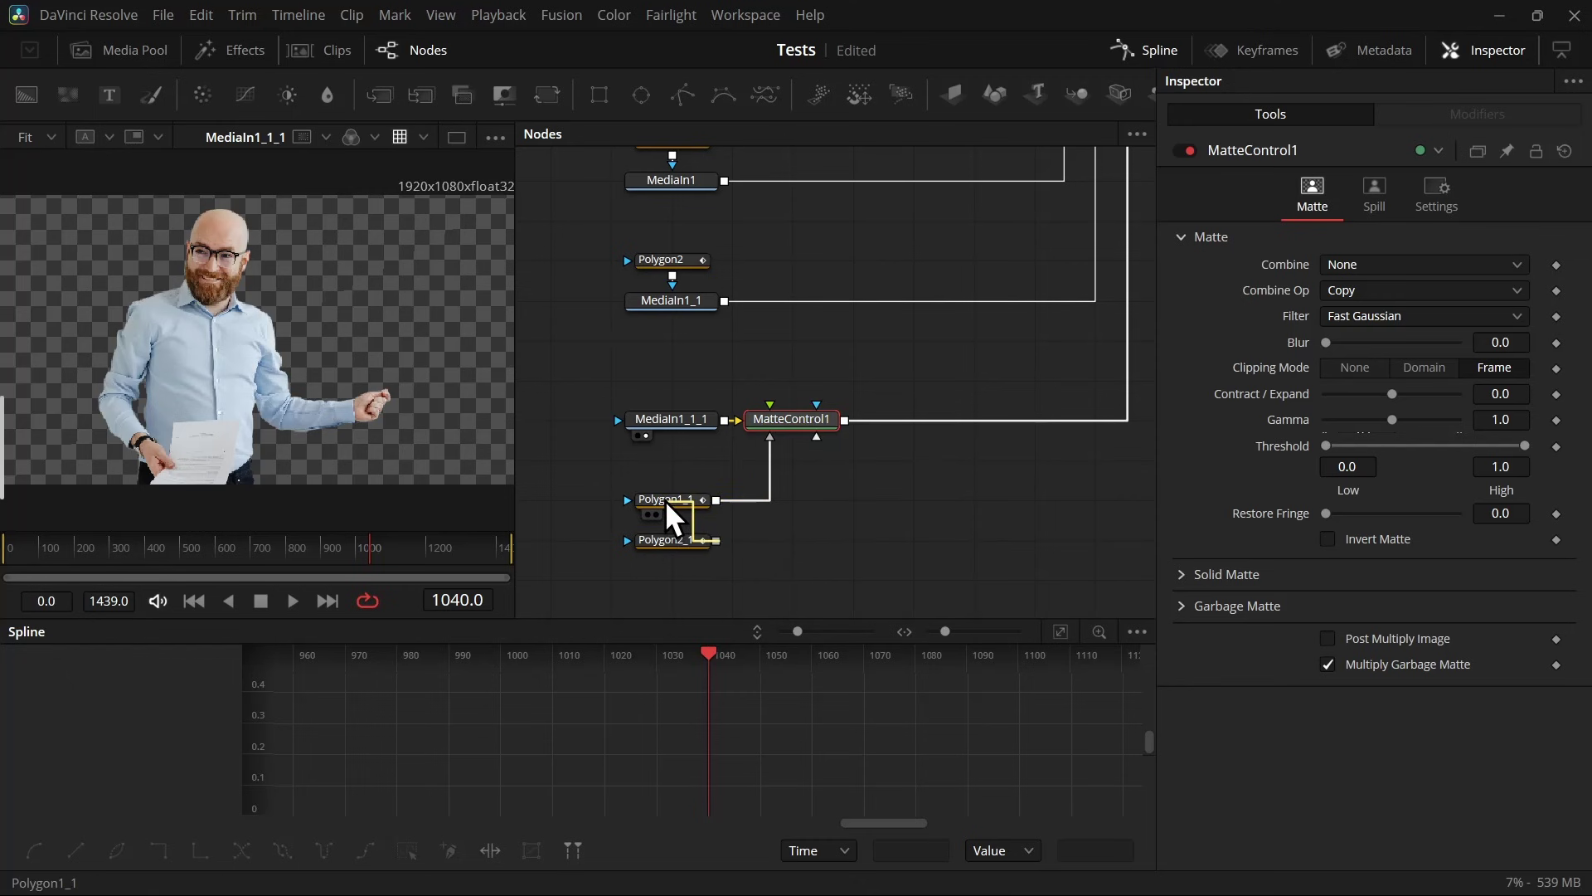
Step: Connect Polygon2_1 into Polygon1_1 to combine the two masks, and show MatteControl1 in the viewer
left_click_drag(665, 501, 665, 500)
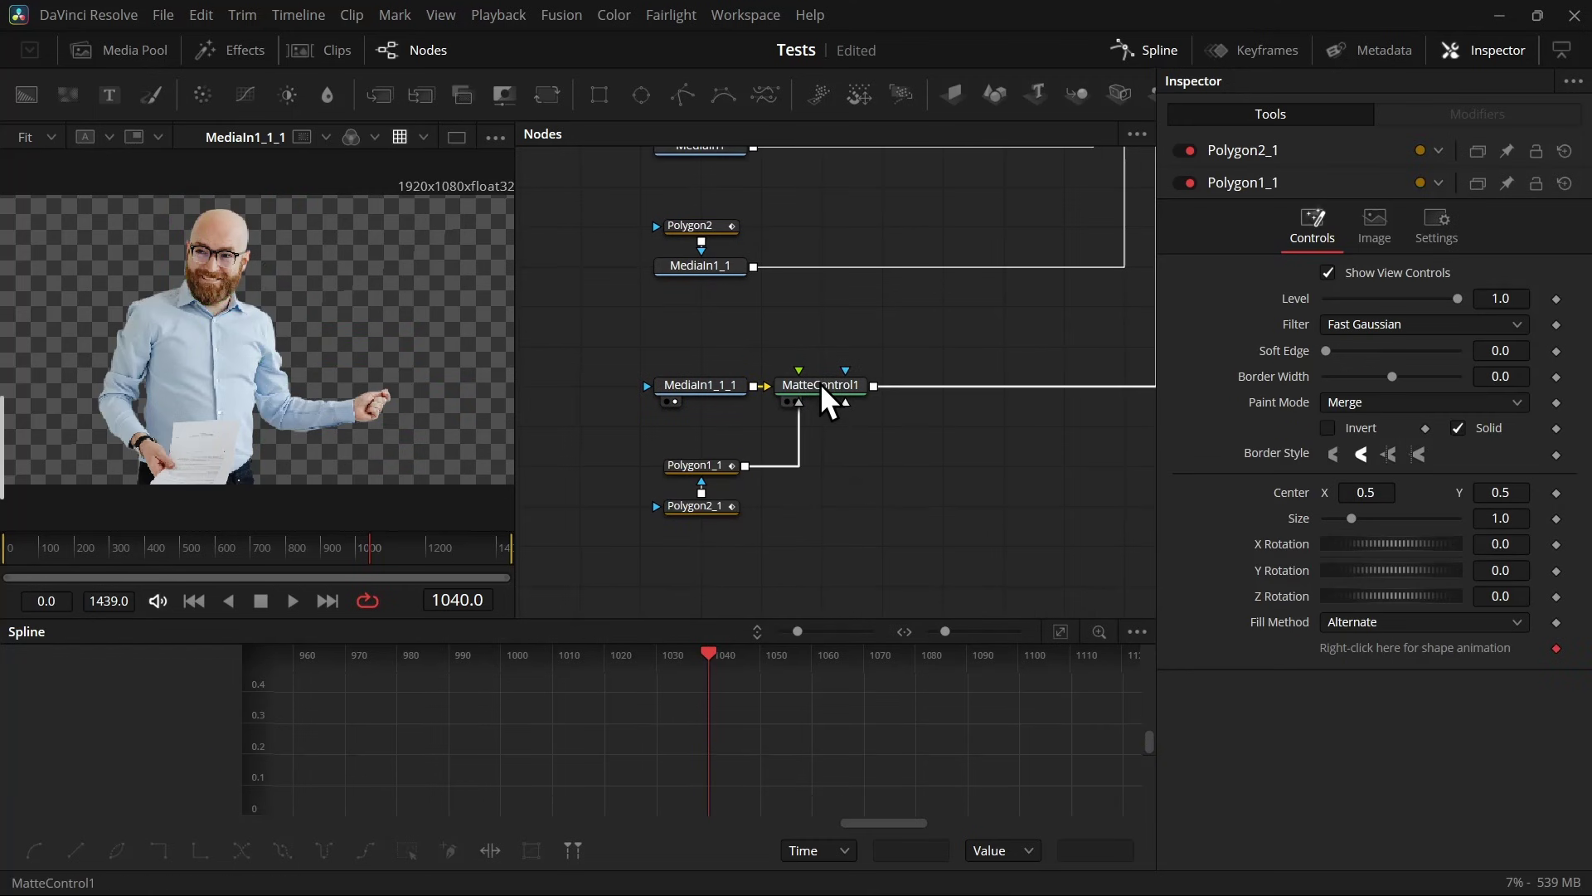
left_click_drag(820, 383, 274, 415)
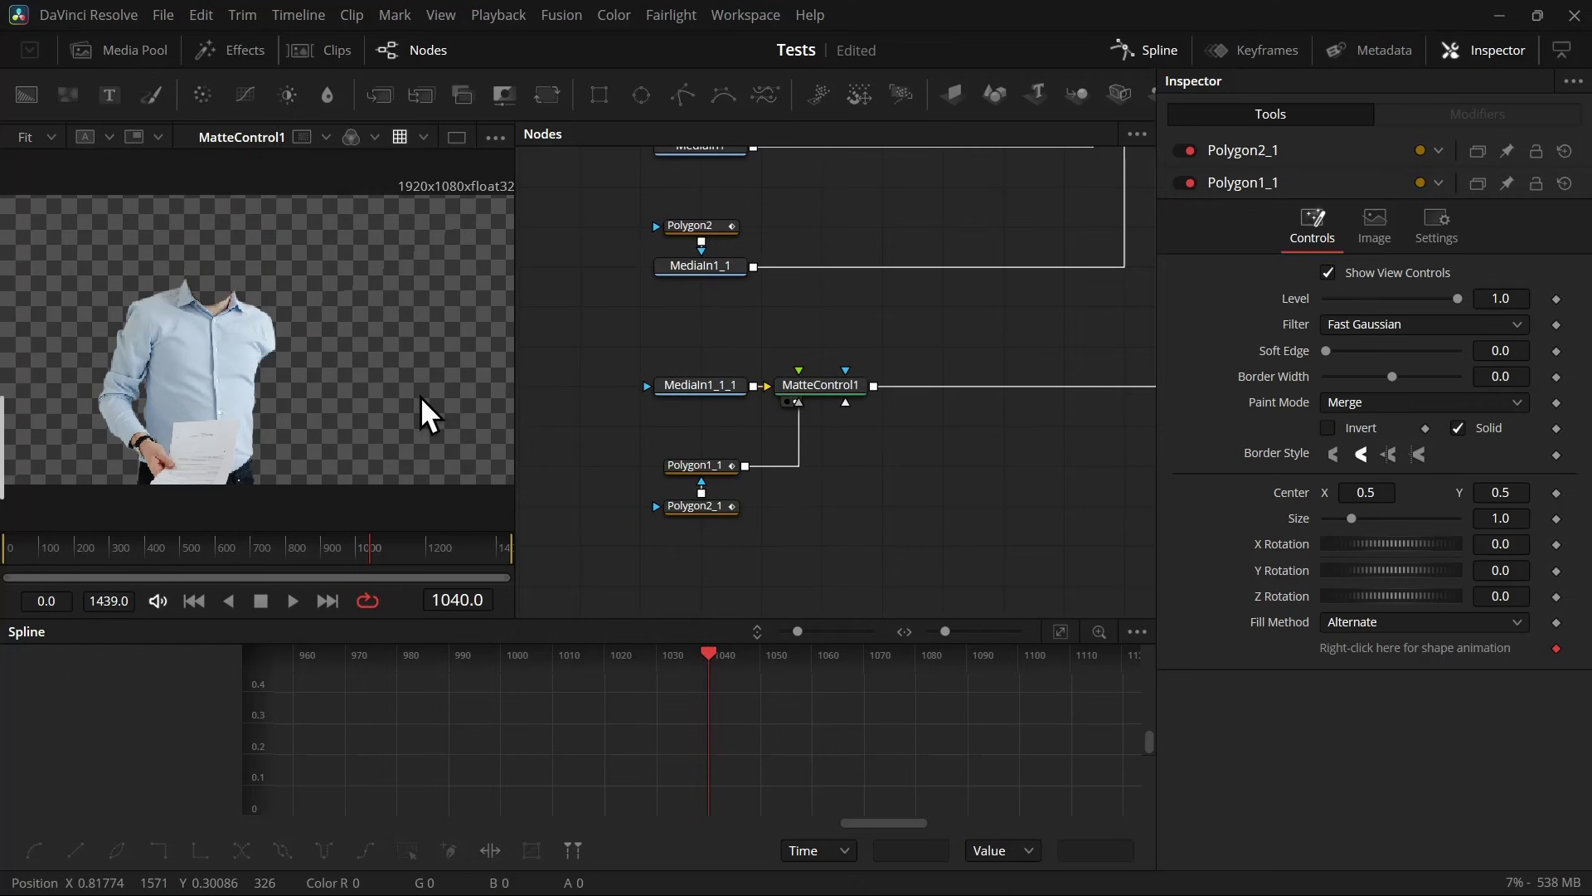
Step: Add a Media Out node fed by the output of MultiMerge1
left_click_drag(1057, 386, 816, 506)
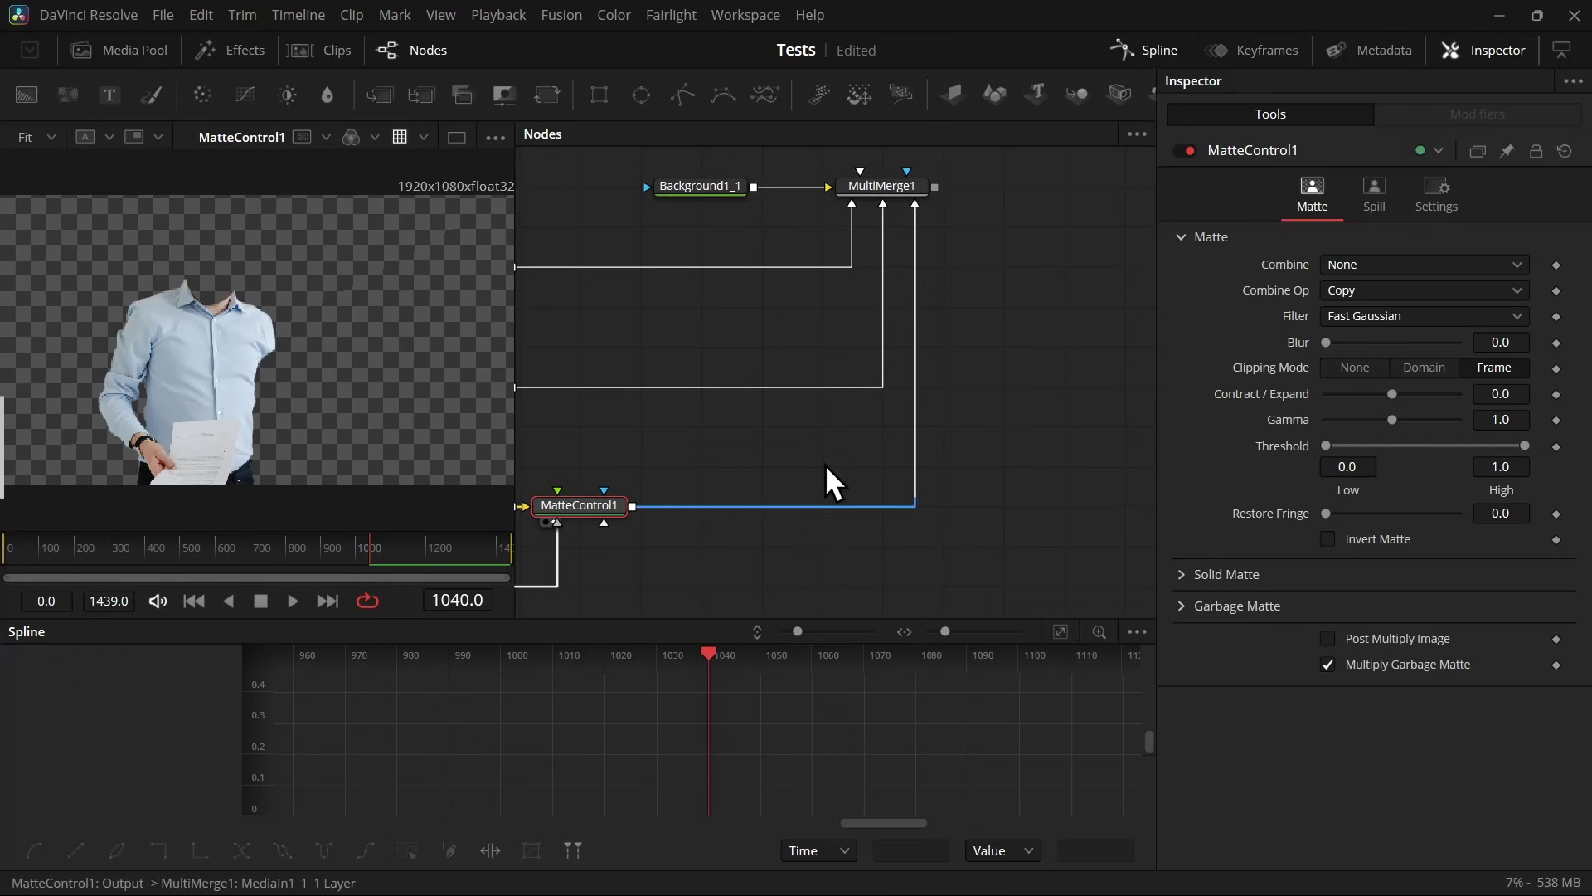
left_click_drag(899, 249, 869, 273)
left_click(856, 246)
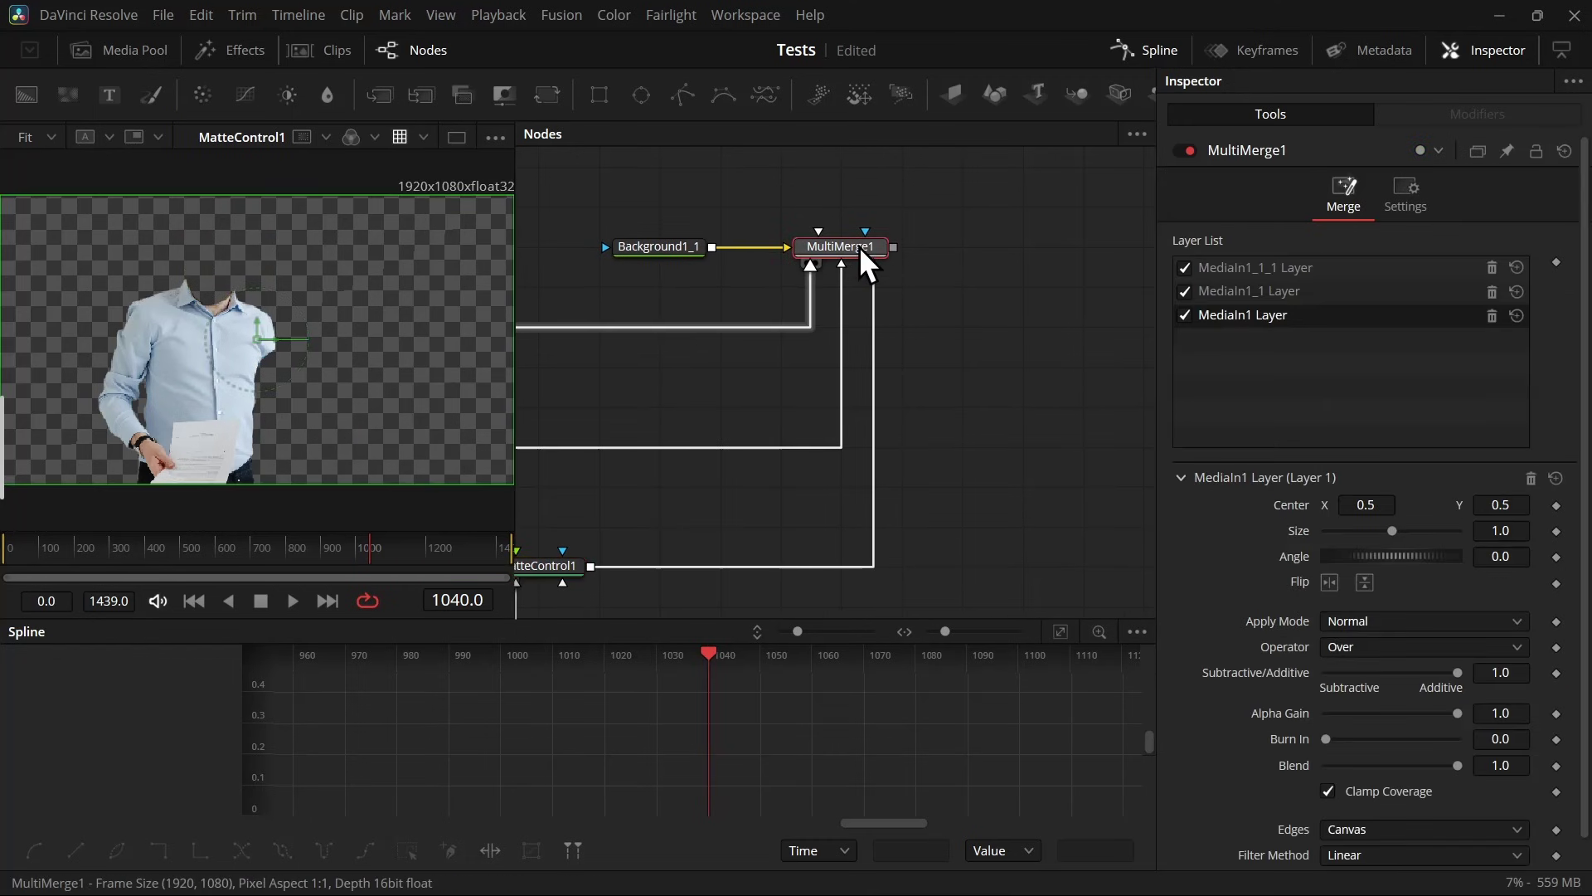
key("shift+space")
type("mo")
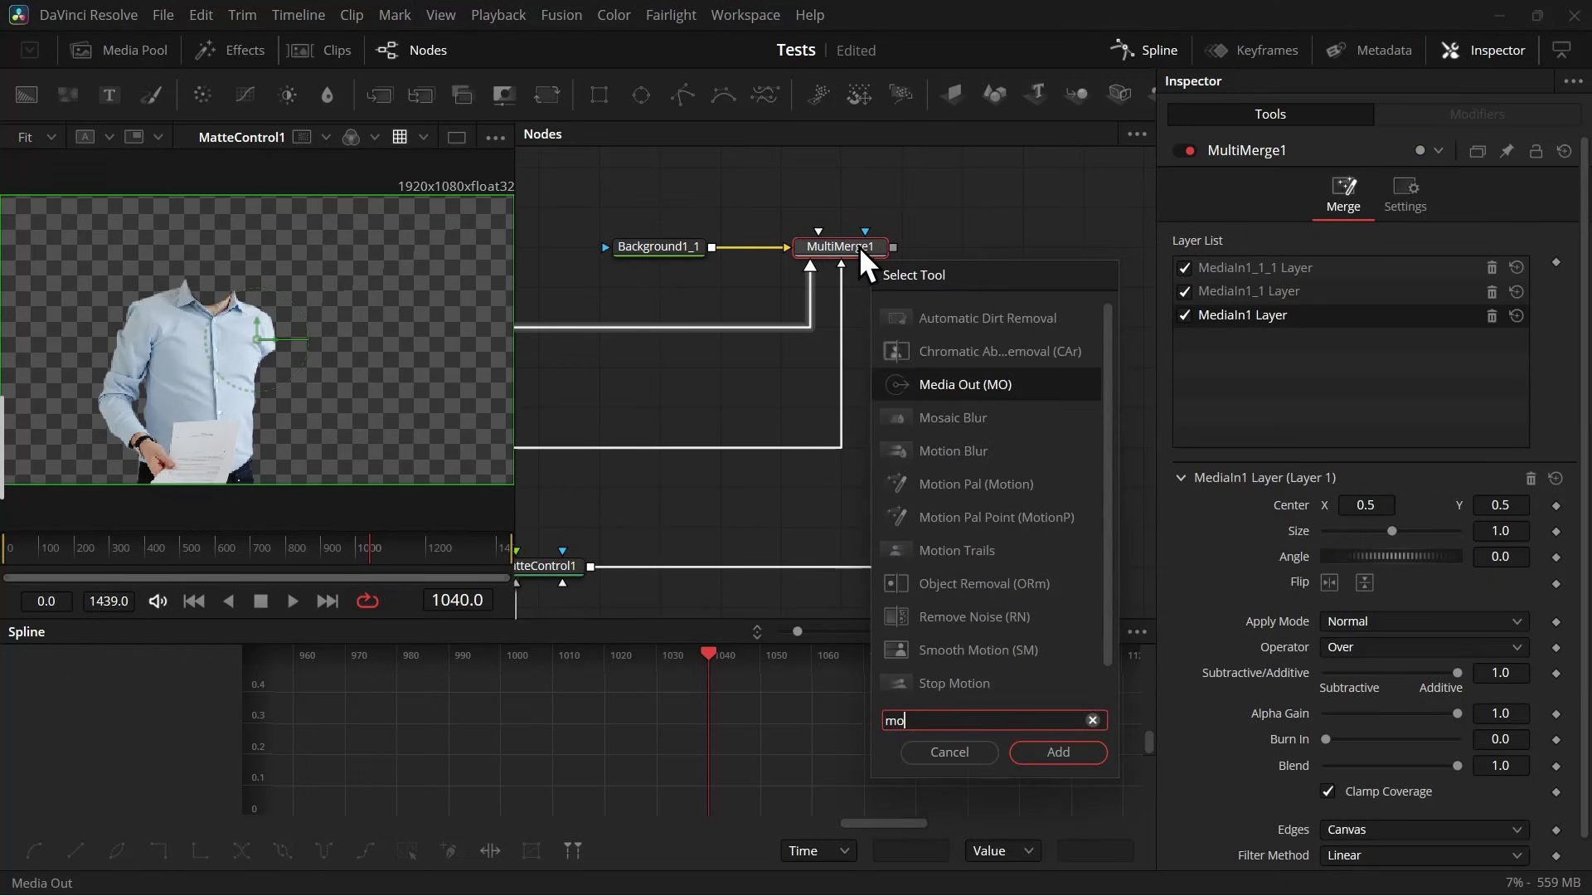
key("Return")
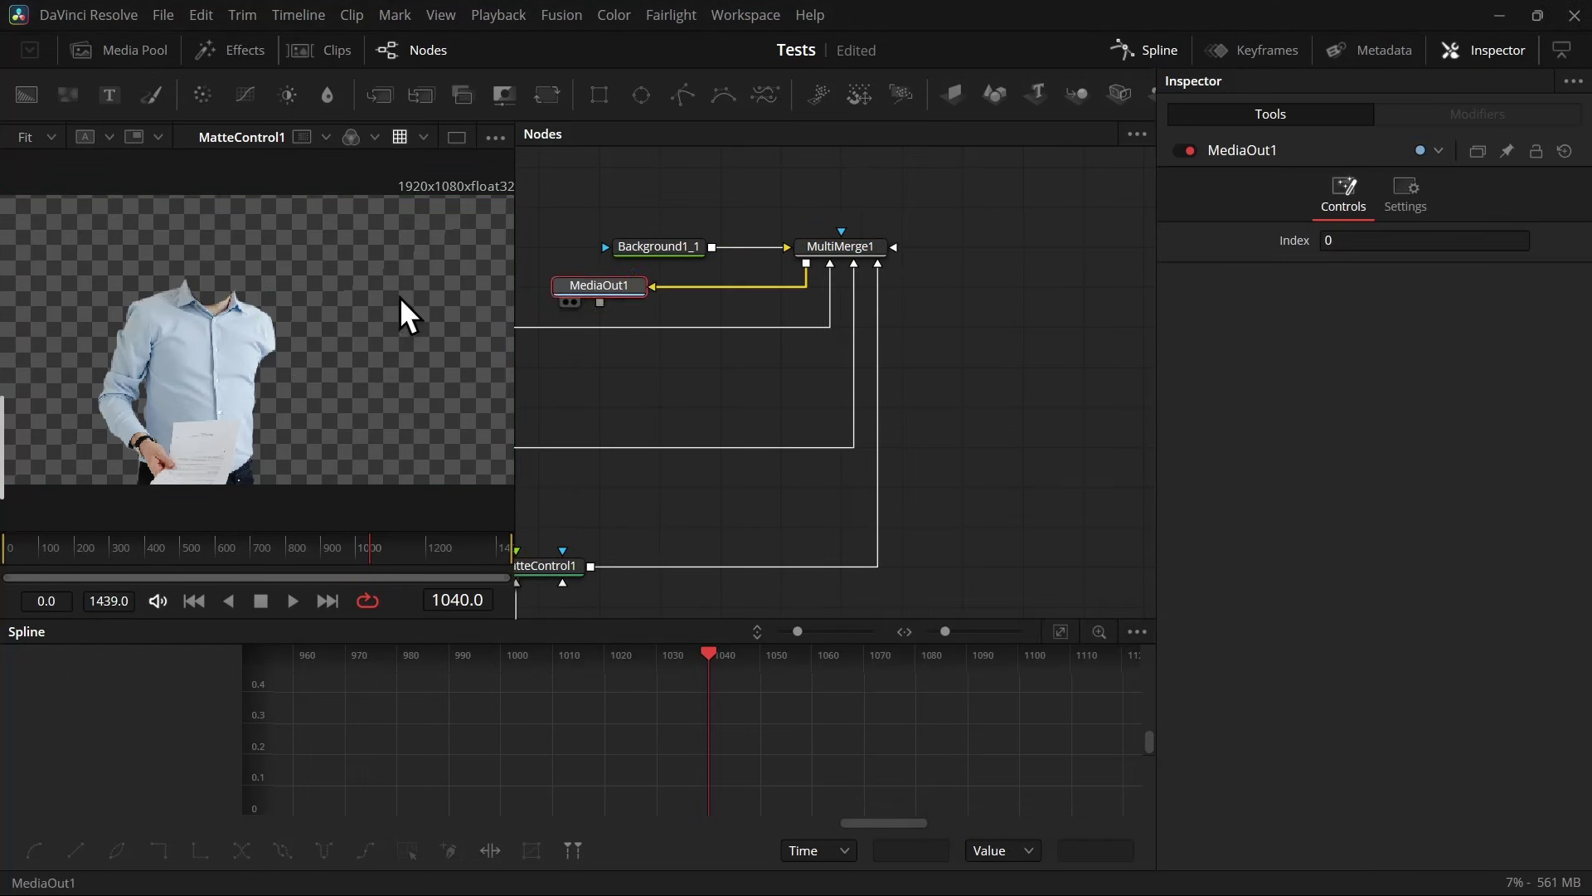
Step: Show the MediaOut1 composite in the viewer, followed by the masked arm in MediaIn1
key("2")
left_click_drag(580, 398, 730, 400)
scroll(639, 360, "up", 2)
left_click(615, 376)
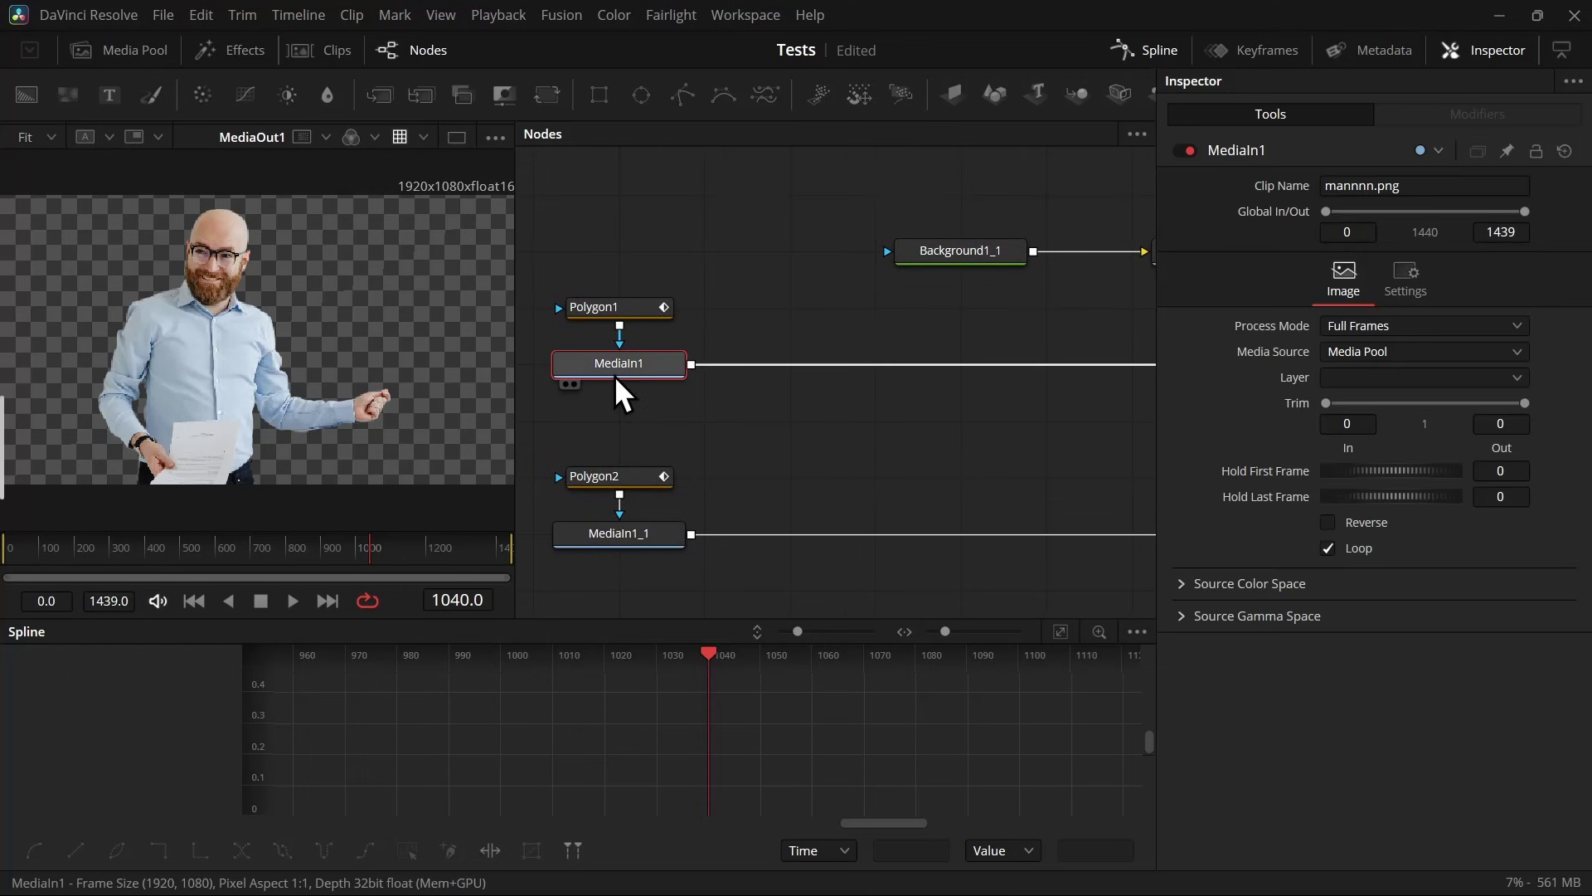
left_click_drag(640, 361, 470, 352)
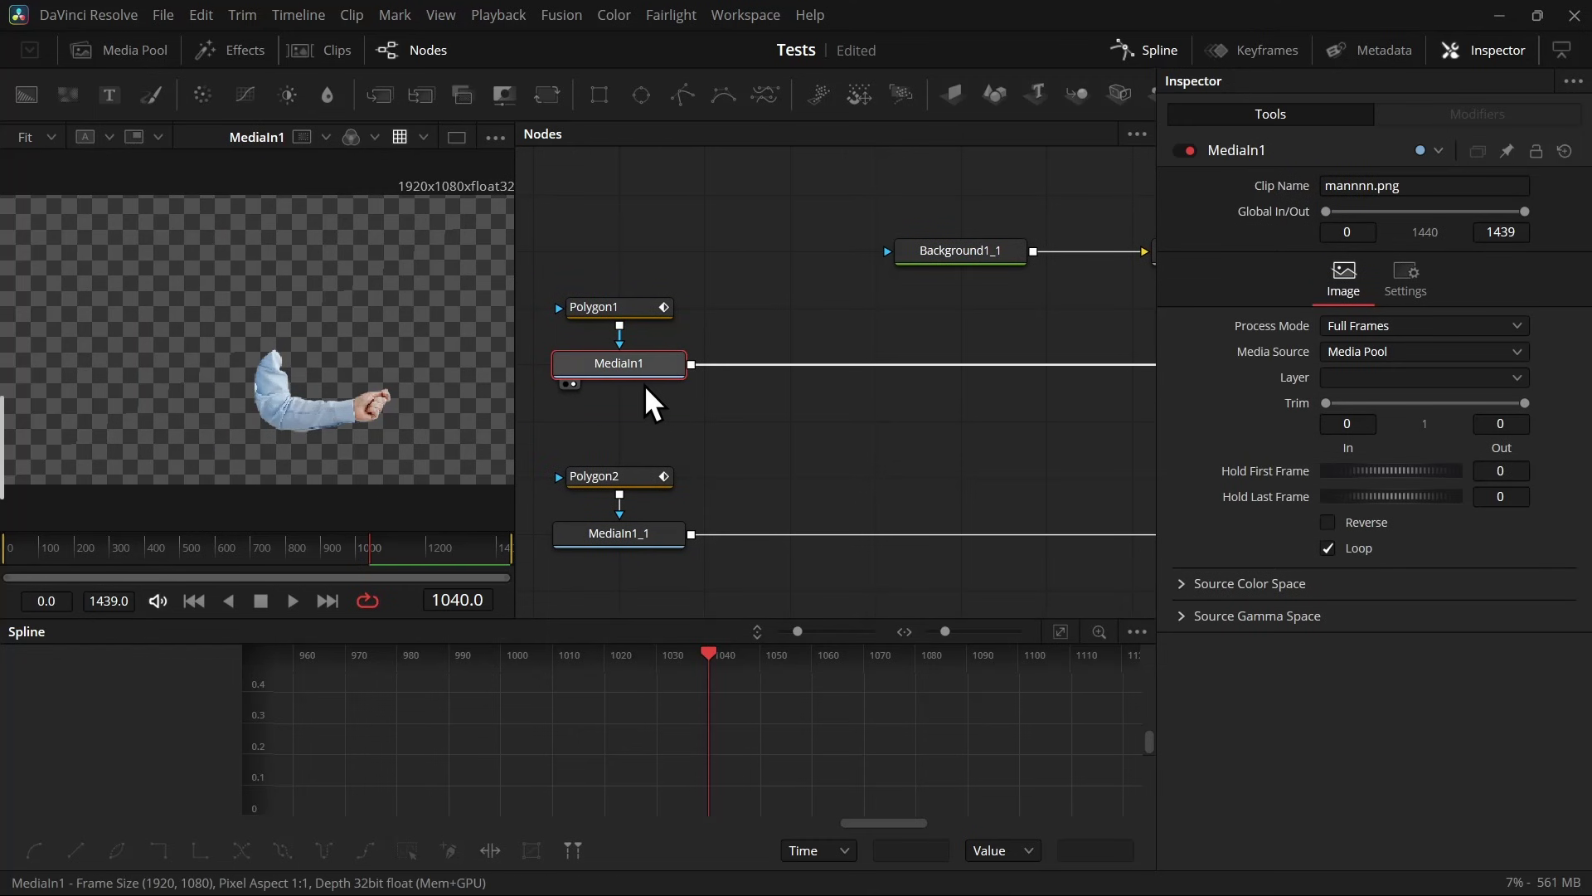
Step: Rename the arm, head and third media nodes as Hand, Head and Body
key("F2")
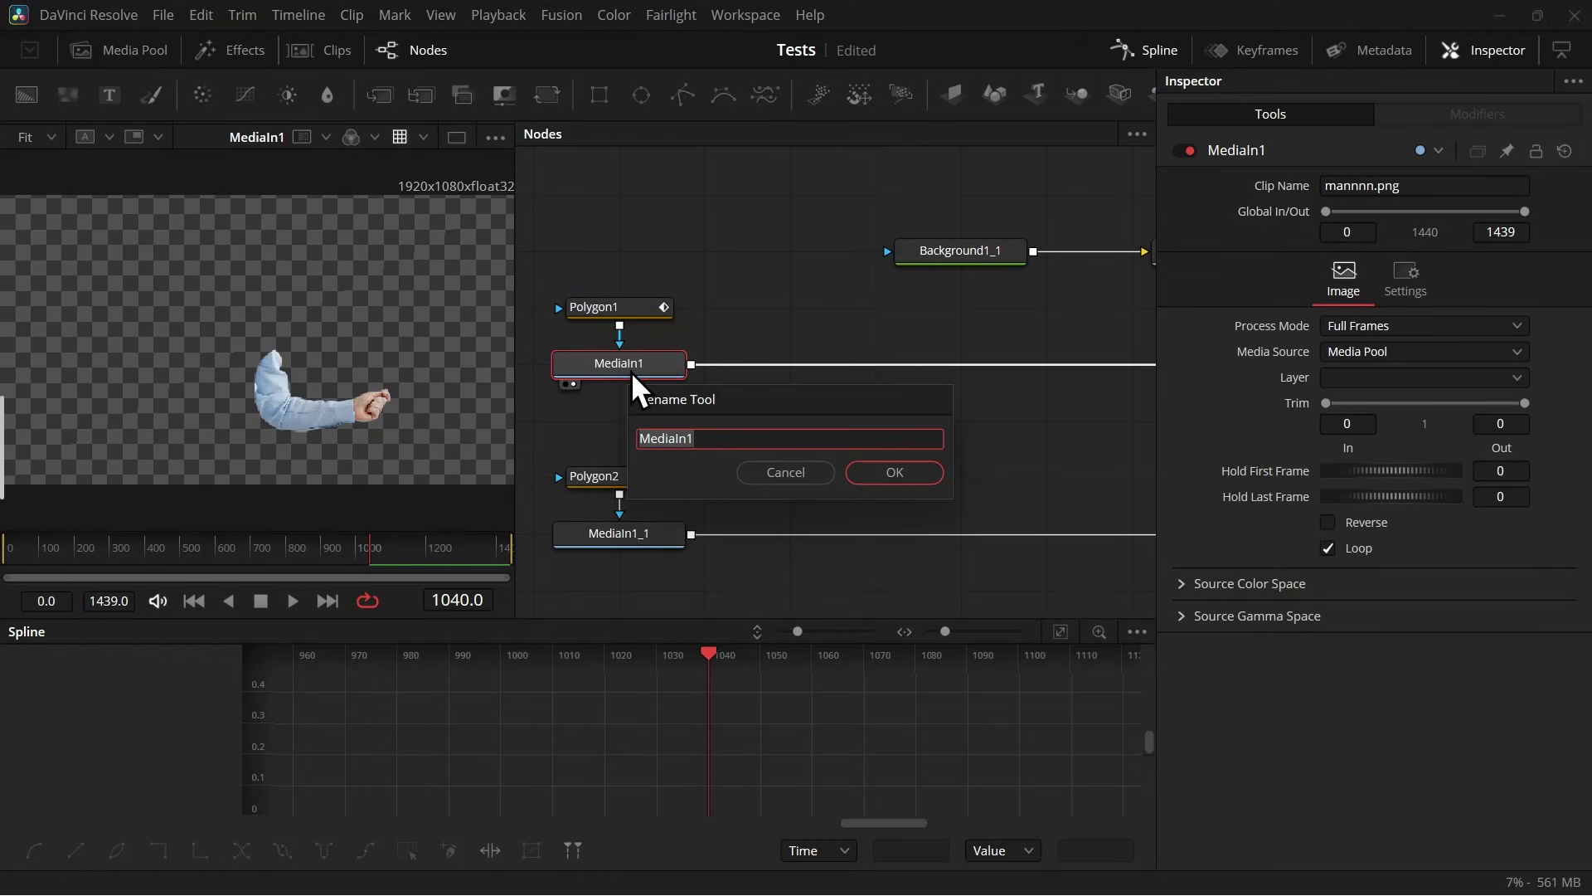
type("Hand")
key("Return")
left_click(660, 534)
key("F2")
type("Head")
key("Return")
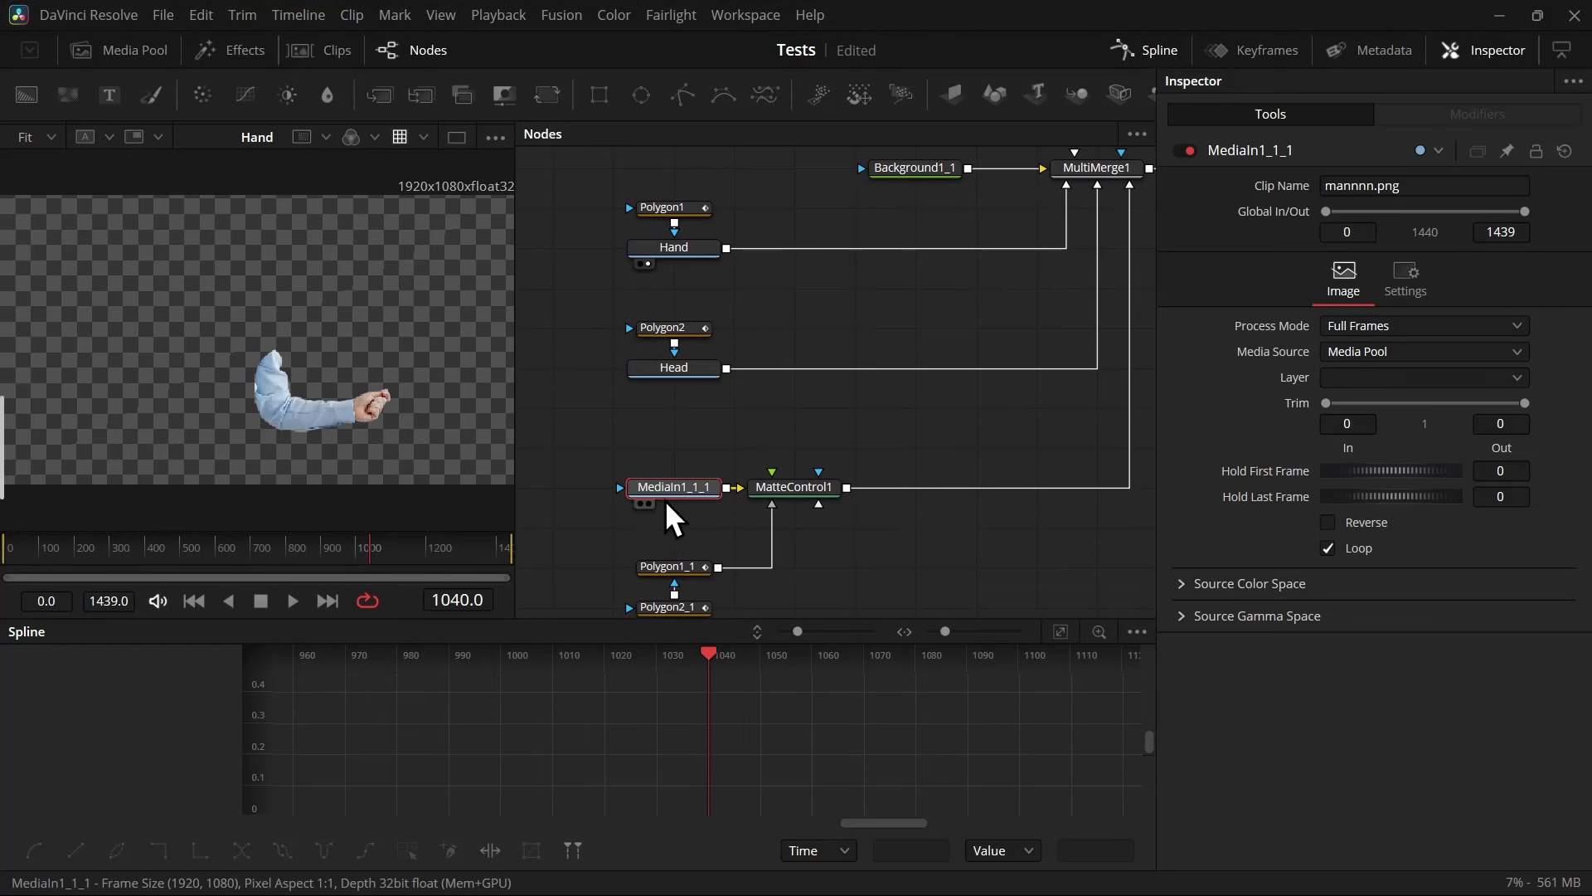
key("F2")
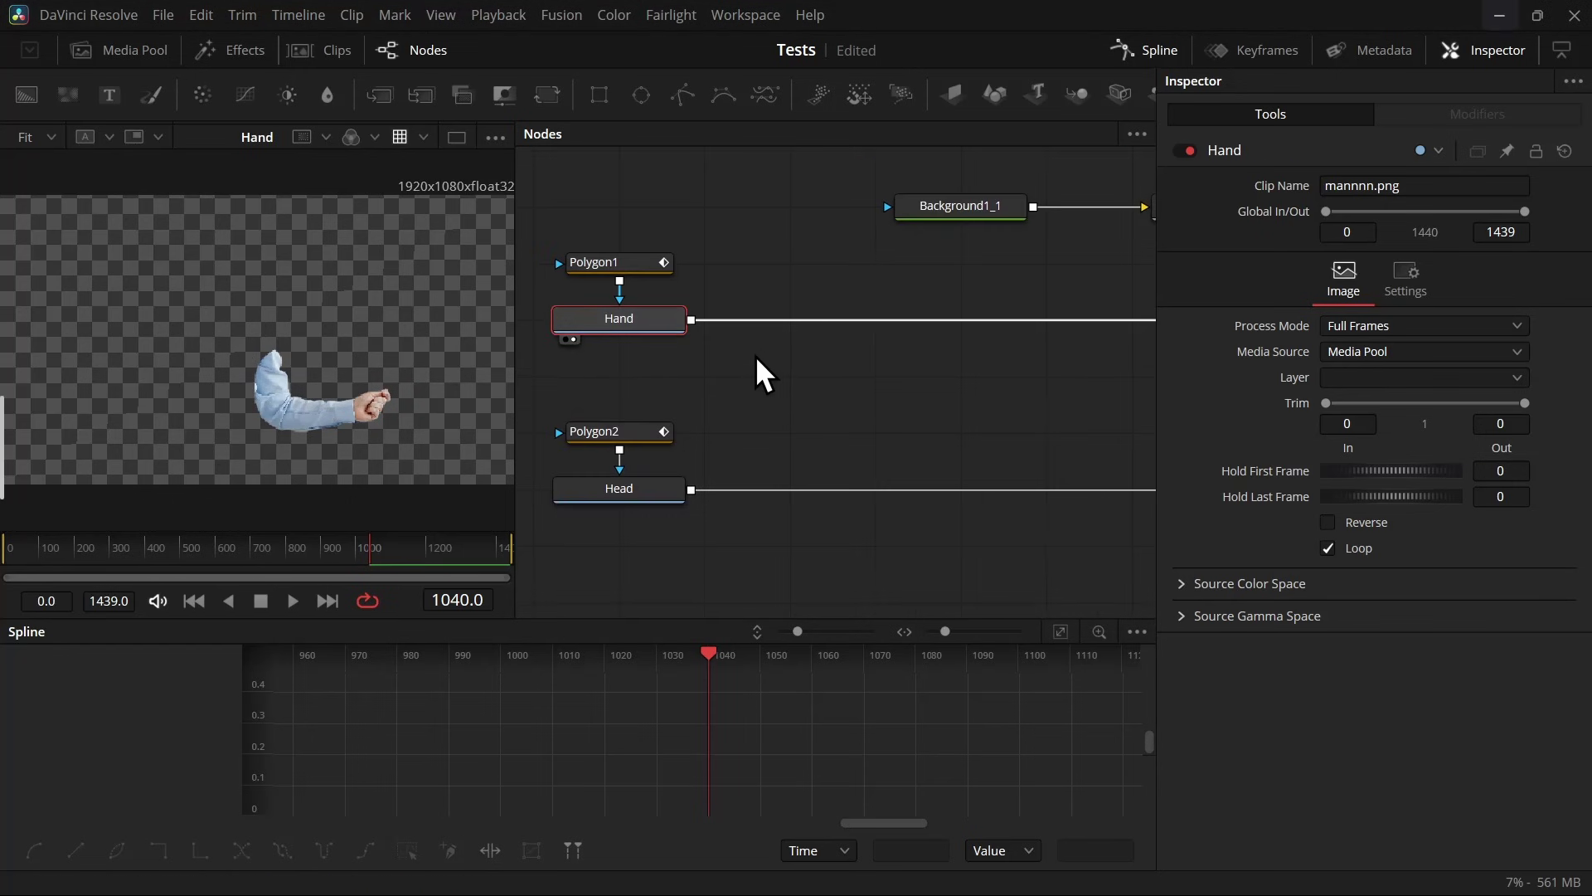
Step: Add a Warper node after the Hand node and show it in the viewer
key("shift+space")
type("w")
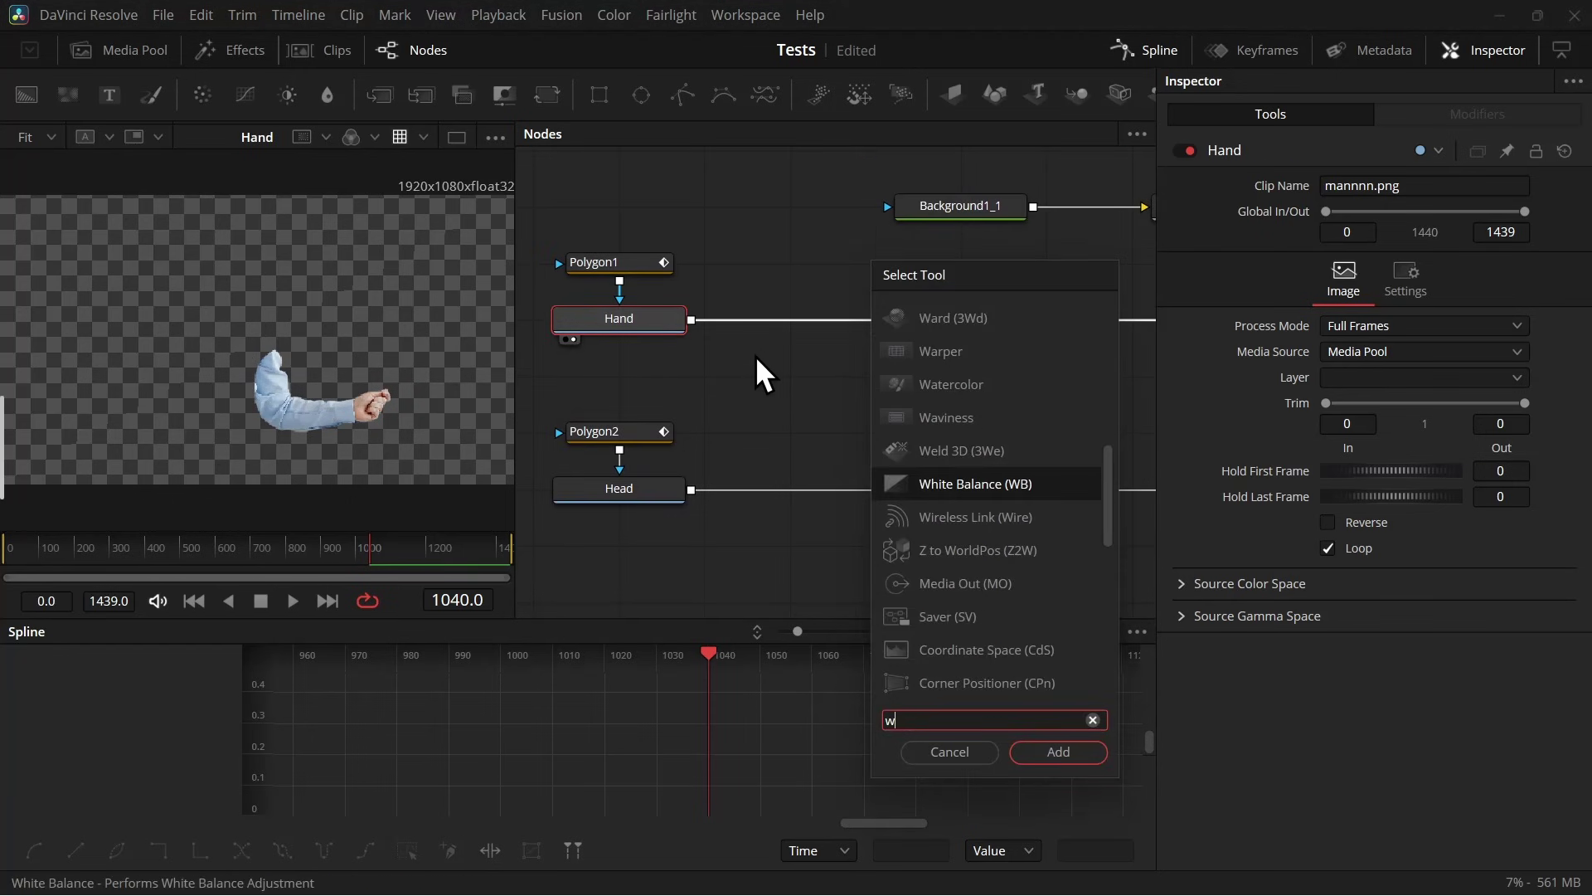
type("arper")
key("Return")
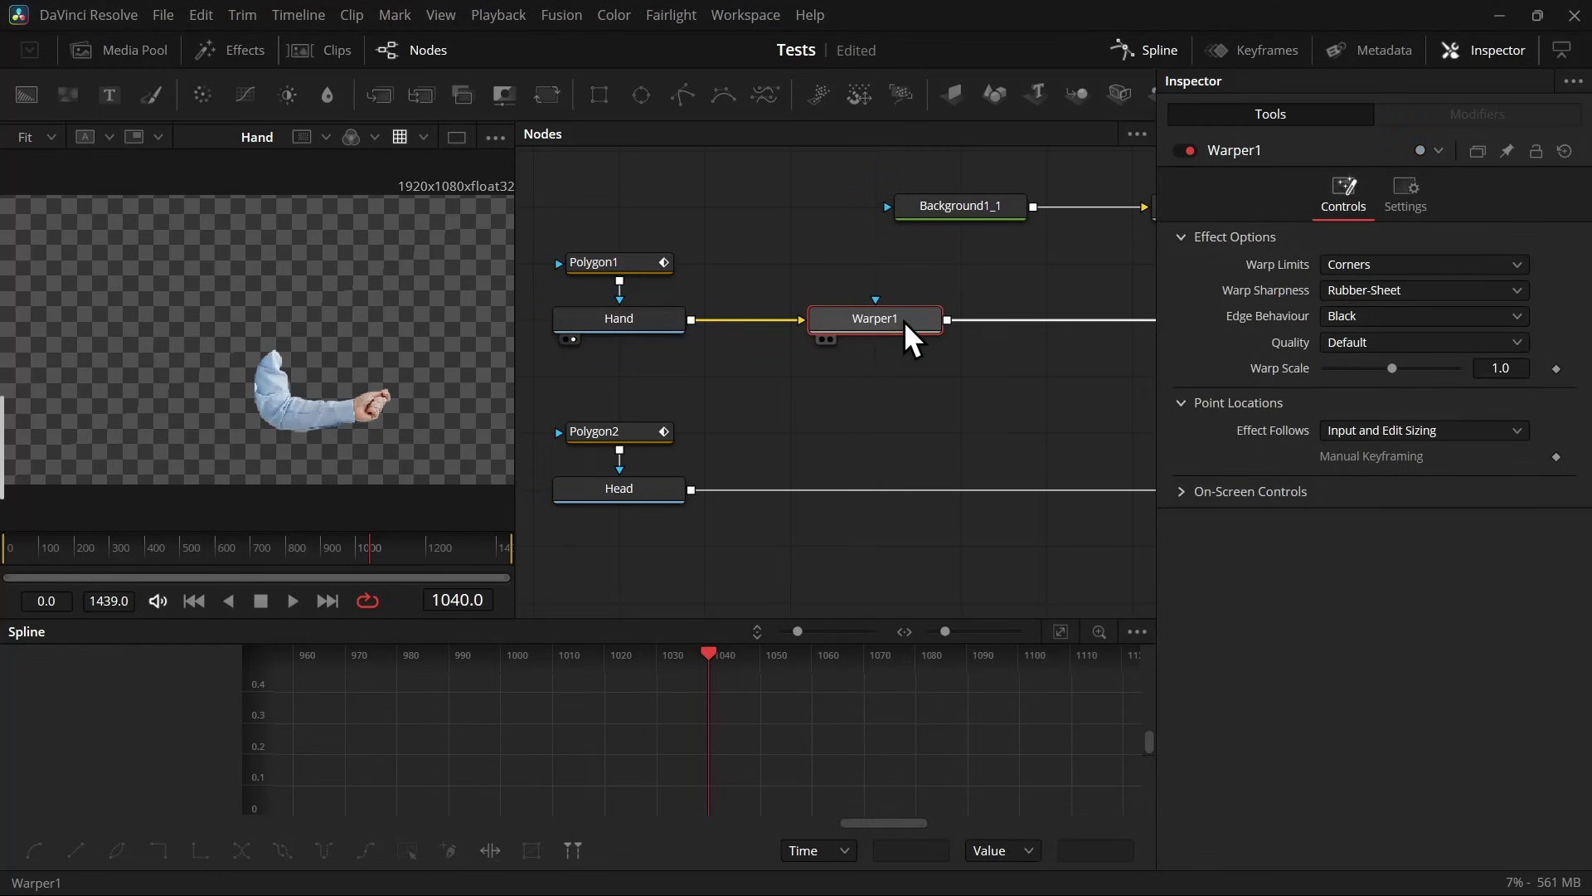
key("2")
Step: Place three warp points on the arm, at the shoulder, the elbow and the wrist
scroll(292, 394, "up", 3)
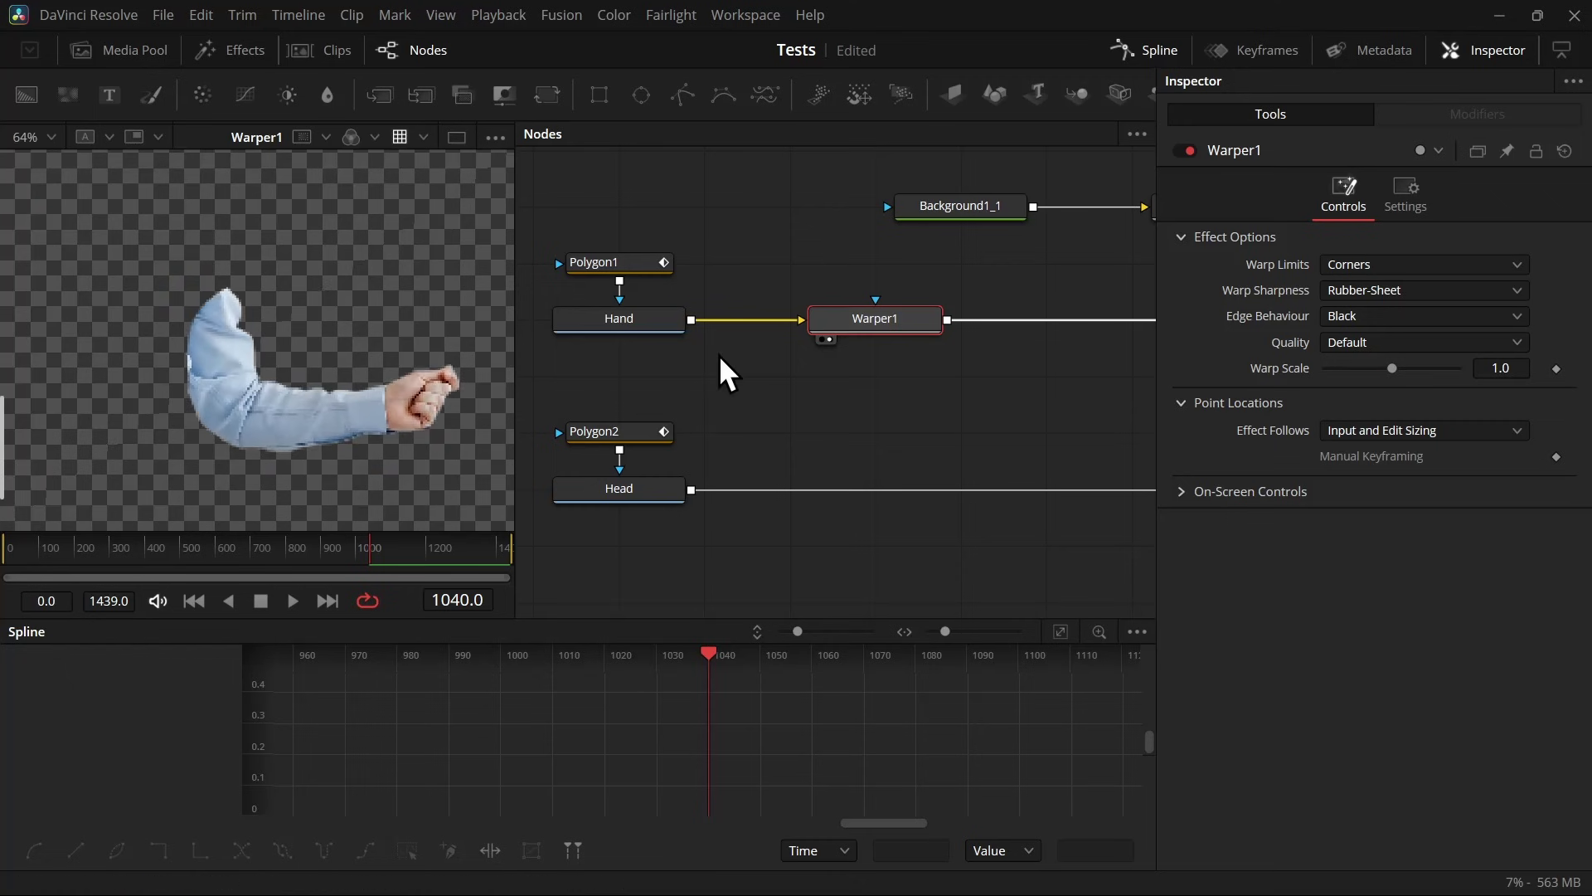
left_click(211, 306)
left_click(248, 415)
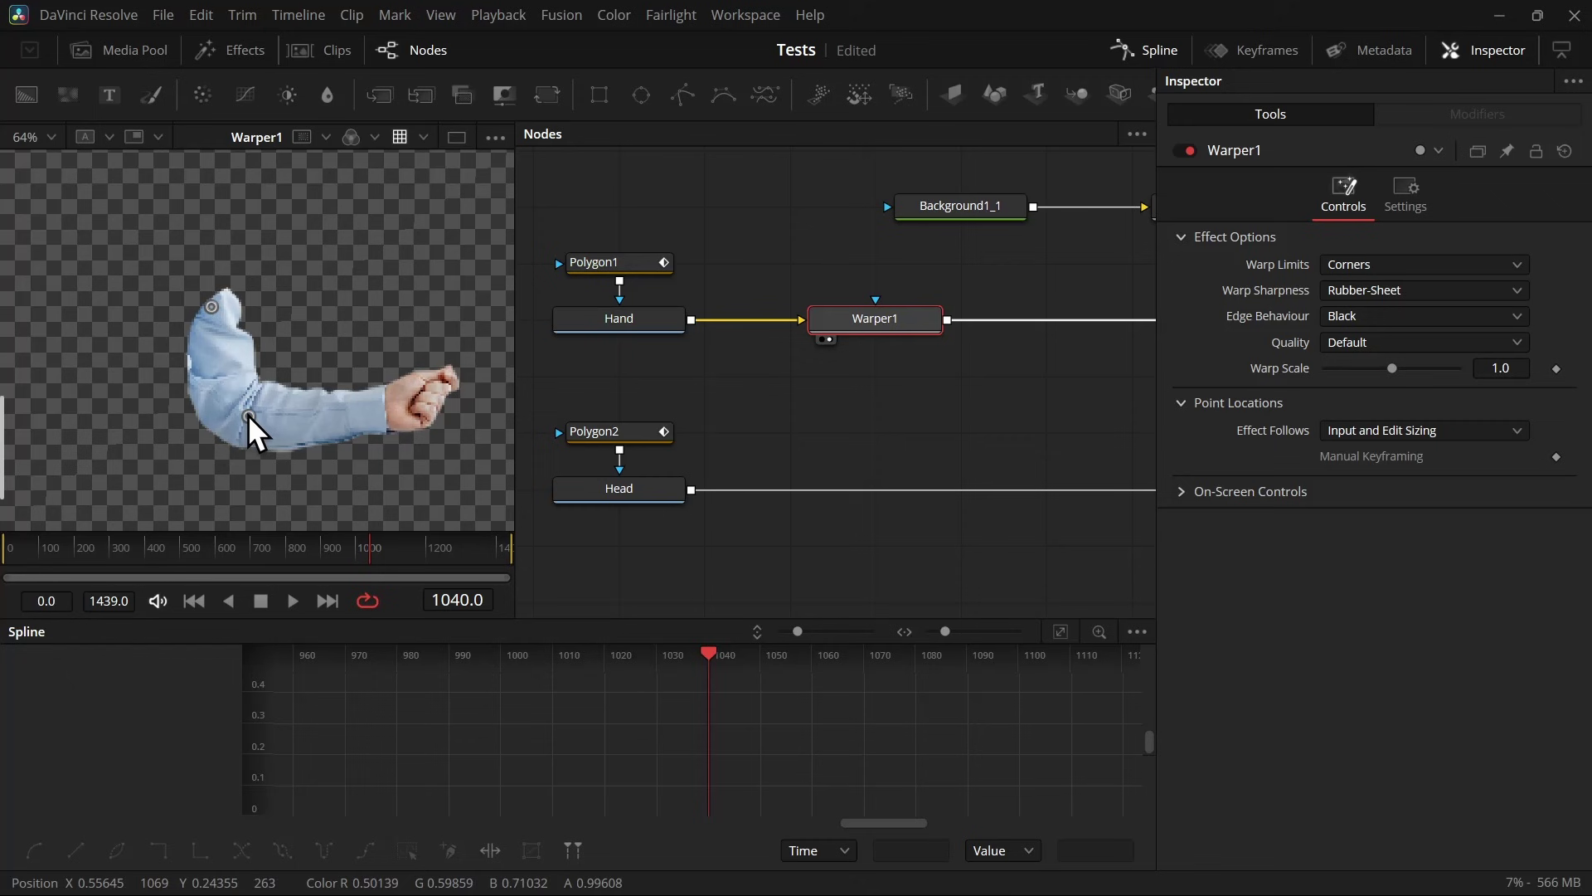
left_click(392, 405)
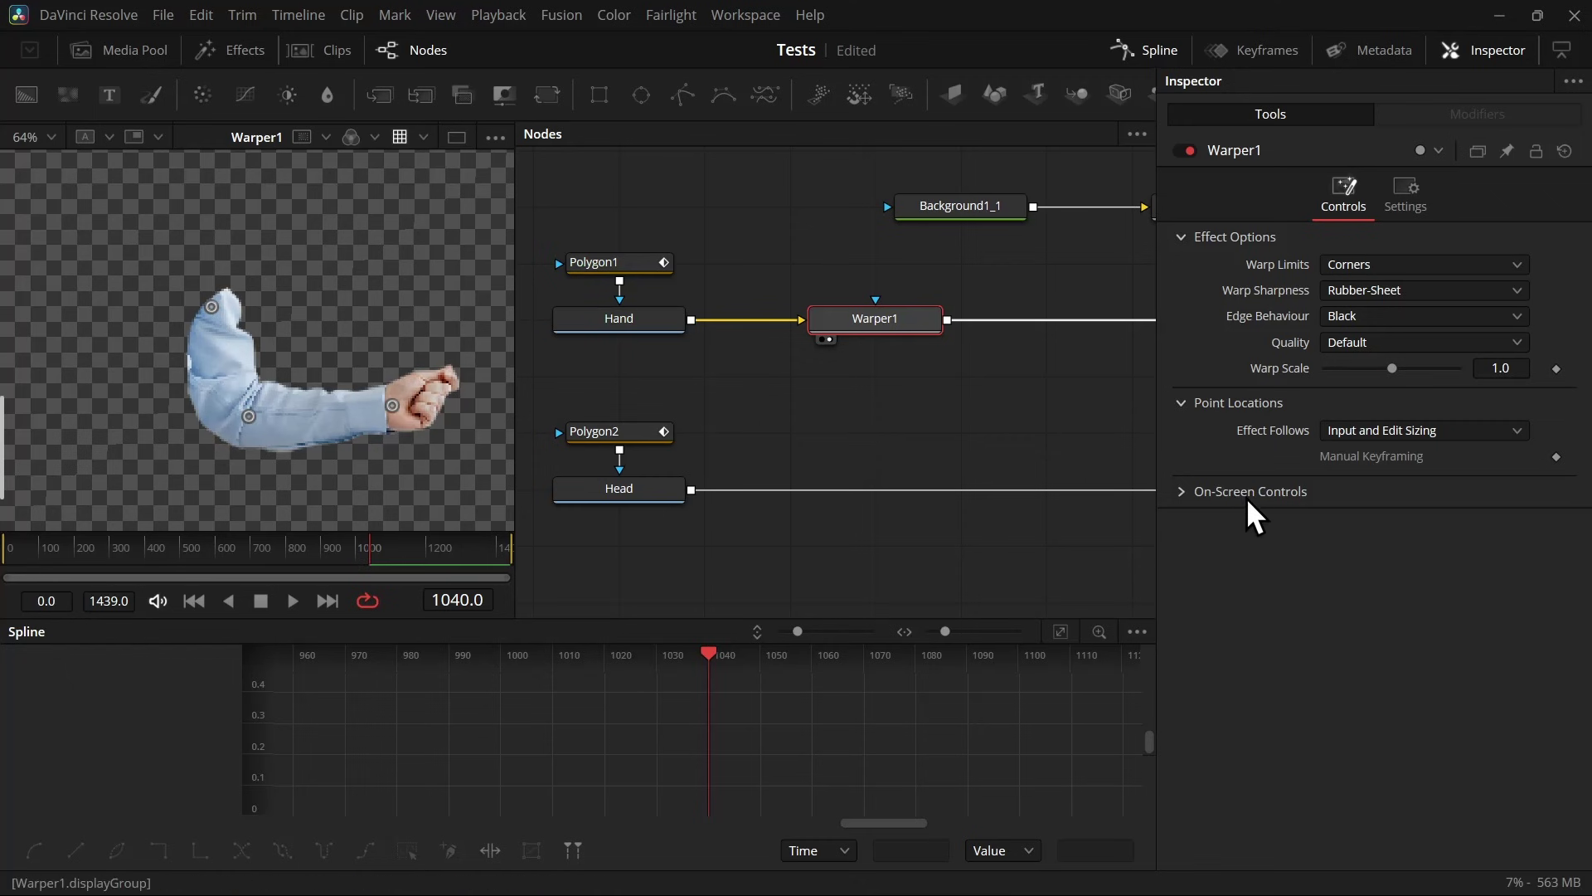
Step: Enlarge Warper1's on-screen controls to a scale of 2.075 and bend the arm by moving the wrist point up and adjusting the elbow point
left_click(1194, 492)
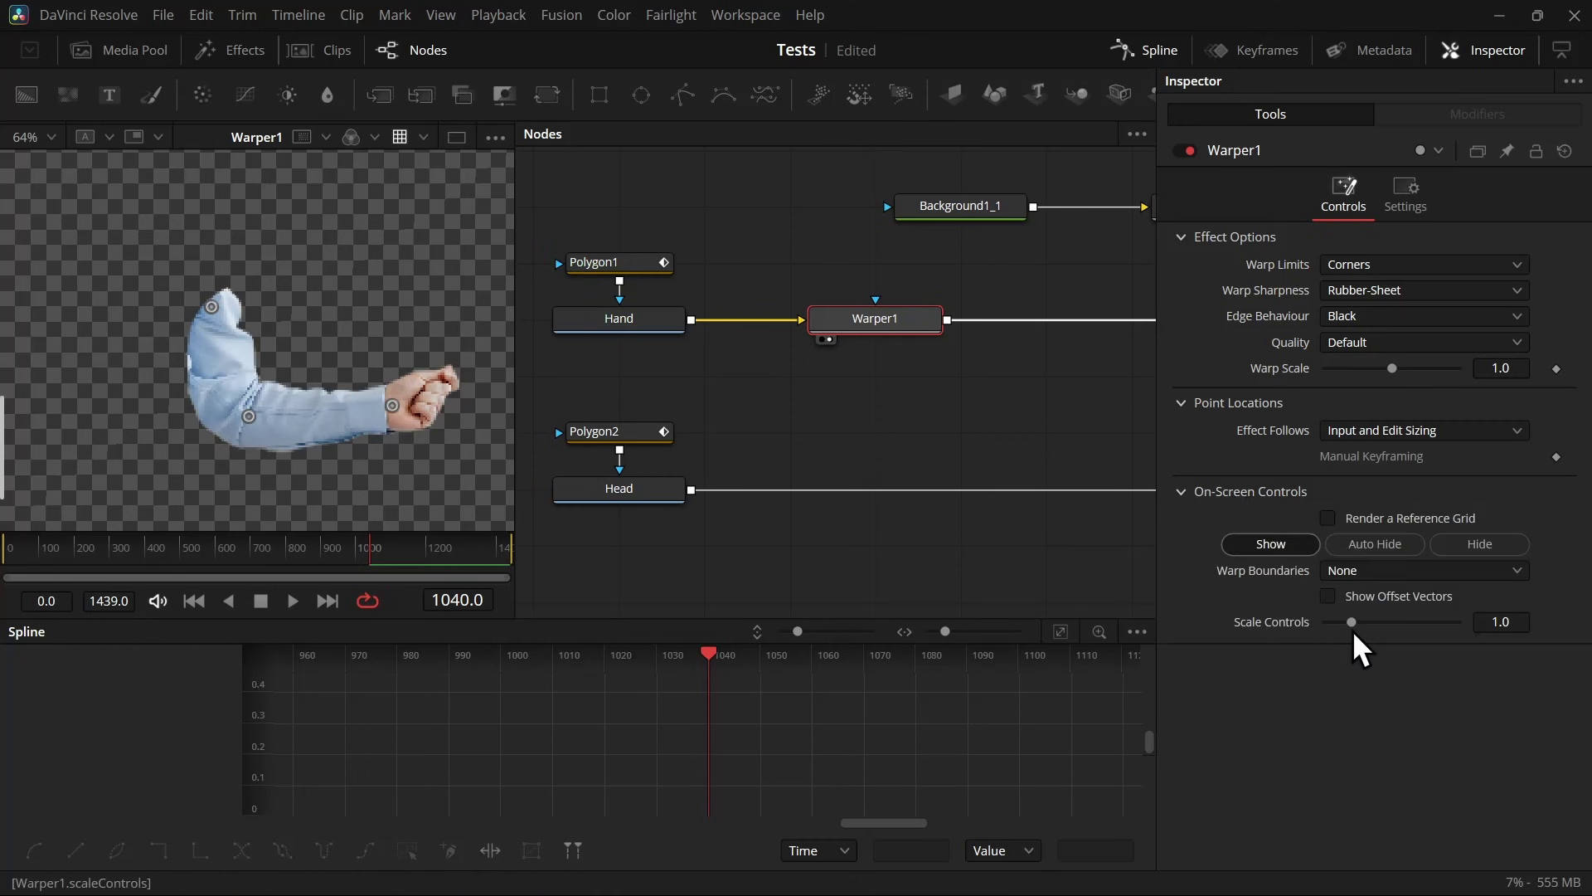
left_click_drag(1352, 632, 1406, 640)
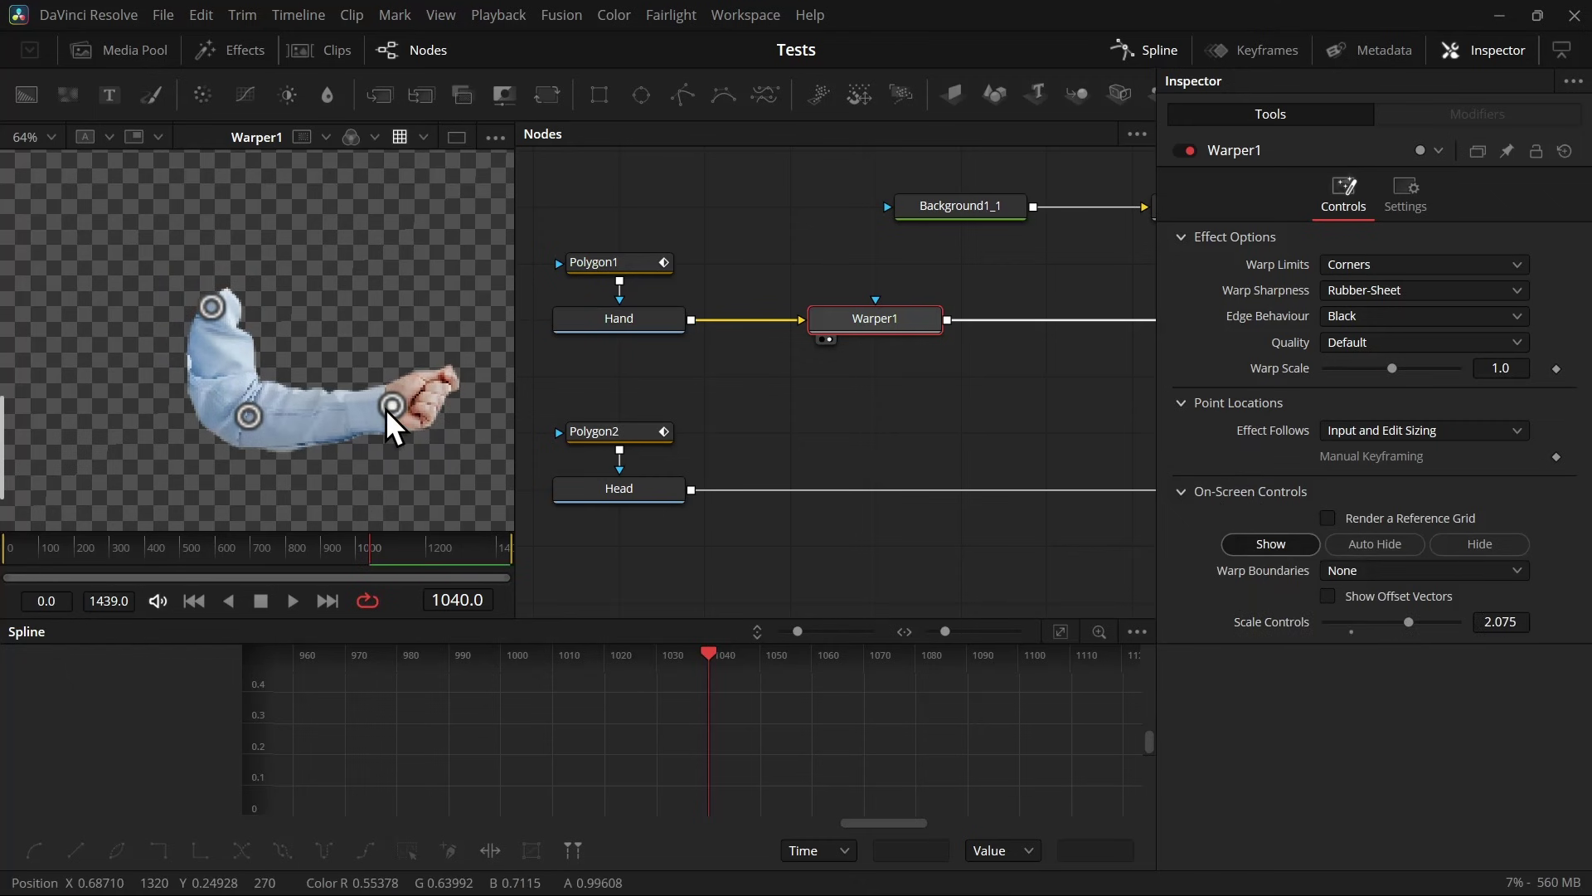
left_click_drag(390, 401, 399, 367)
left_click_drag(245, 417, 258, 426)
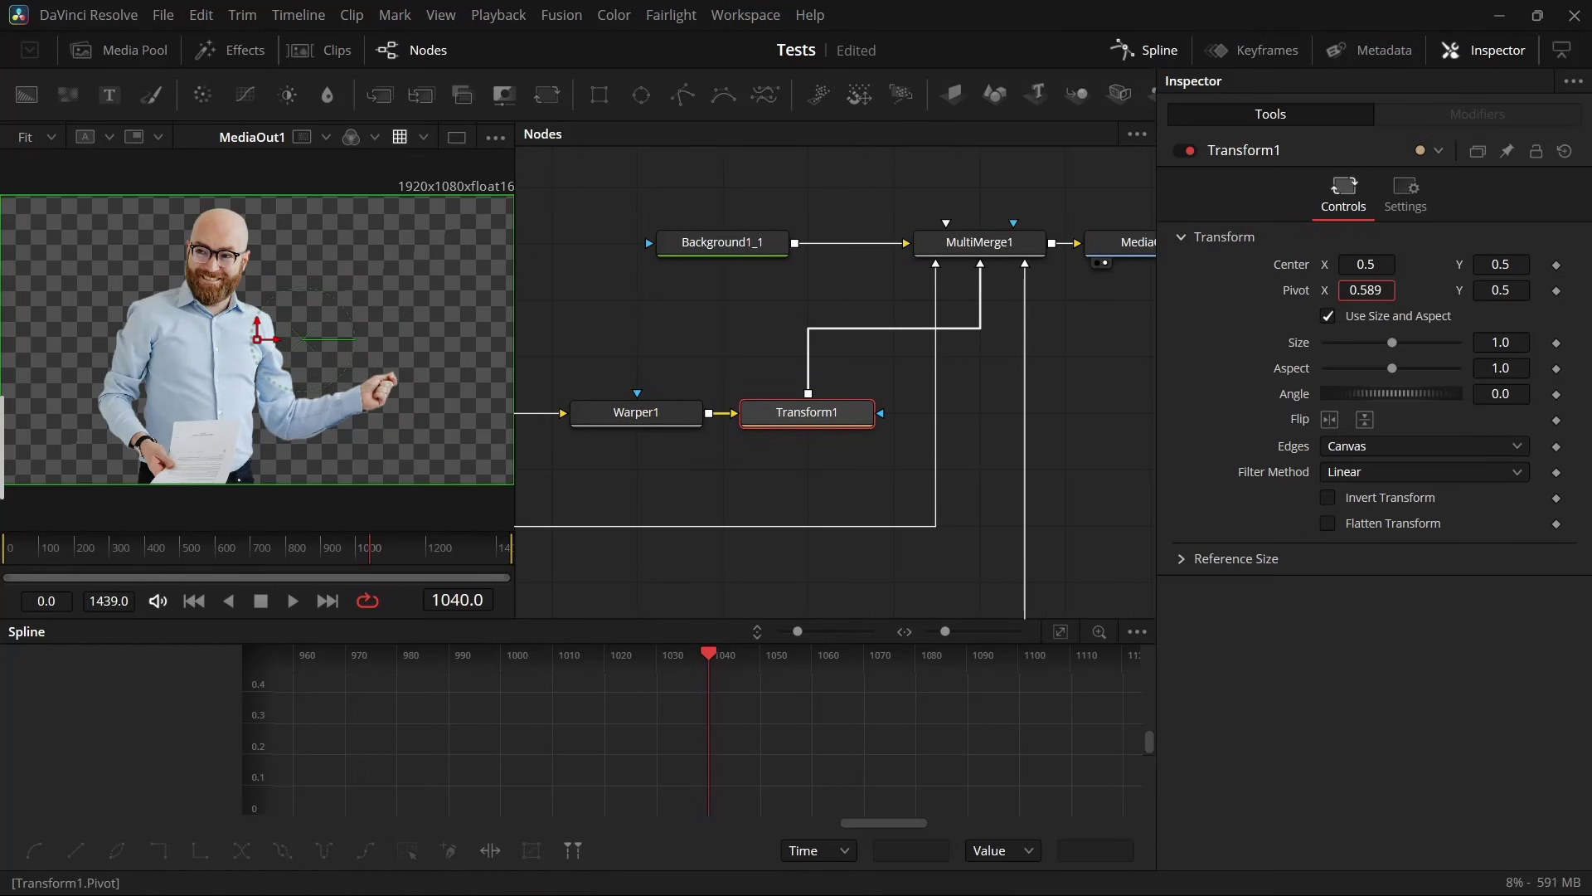
Step: Move Transform1's pivot to the shoulder at about X 0.516, Y 0.425, and rotate the arm up to an angle of 28.6
mouse_move(257, 336)
left_mouse_down()
mouse_move(319, 402)
mouse_move(264, 389)
mouse_move(262, 352)
left_mouse_up()
key("2")
key("1")
scroll(241, 370, "up", 8)
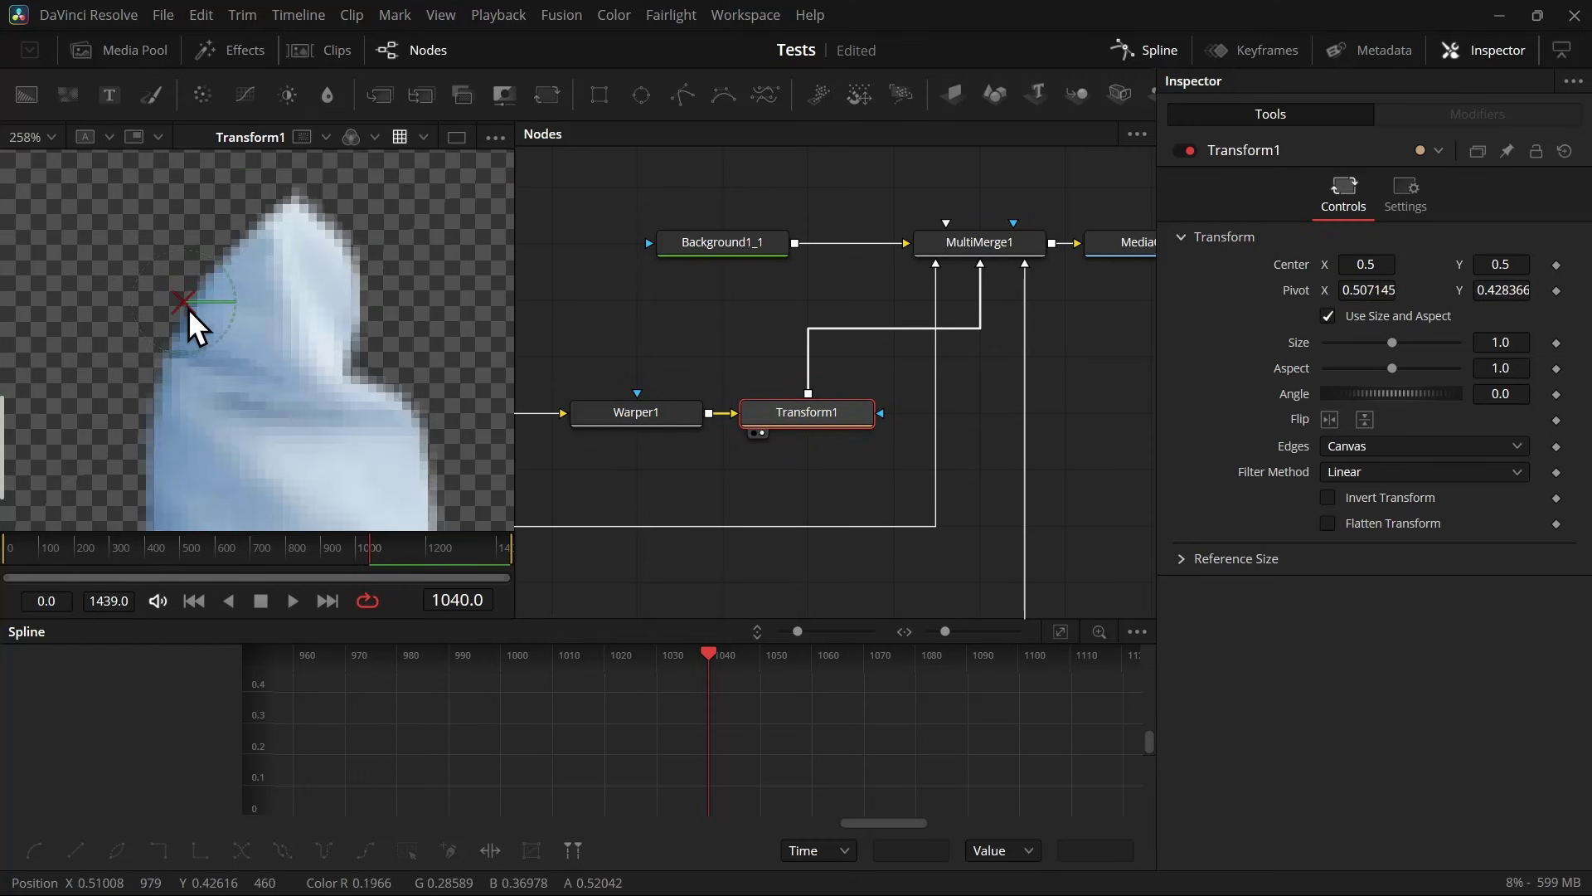
left_click_drag(186, 311, 221, 309)
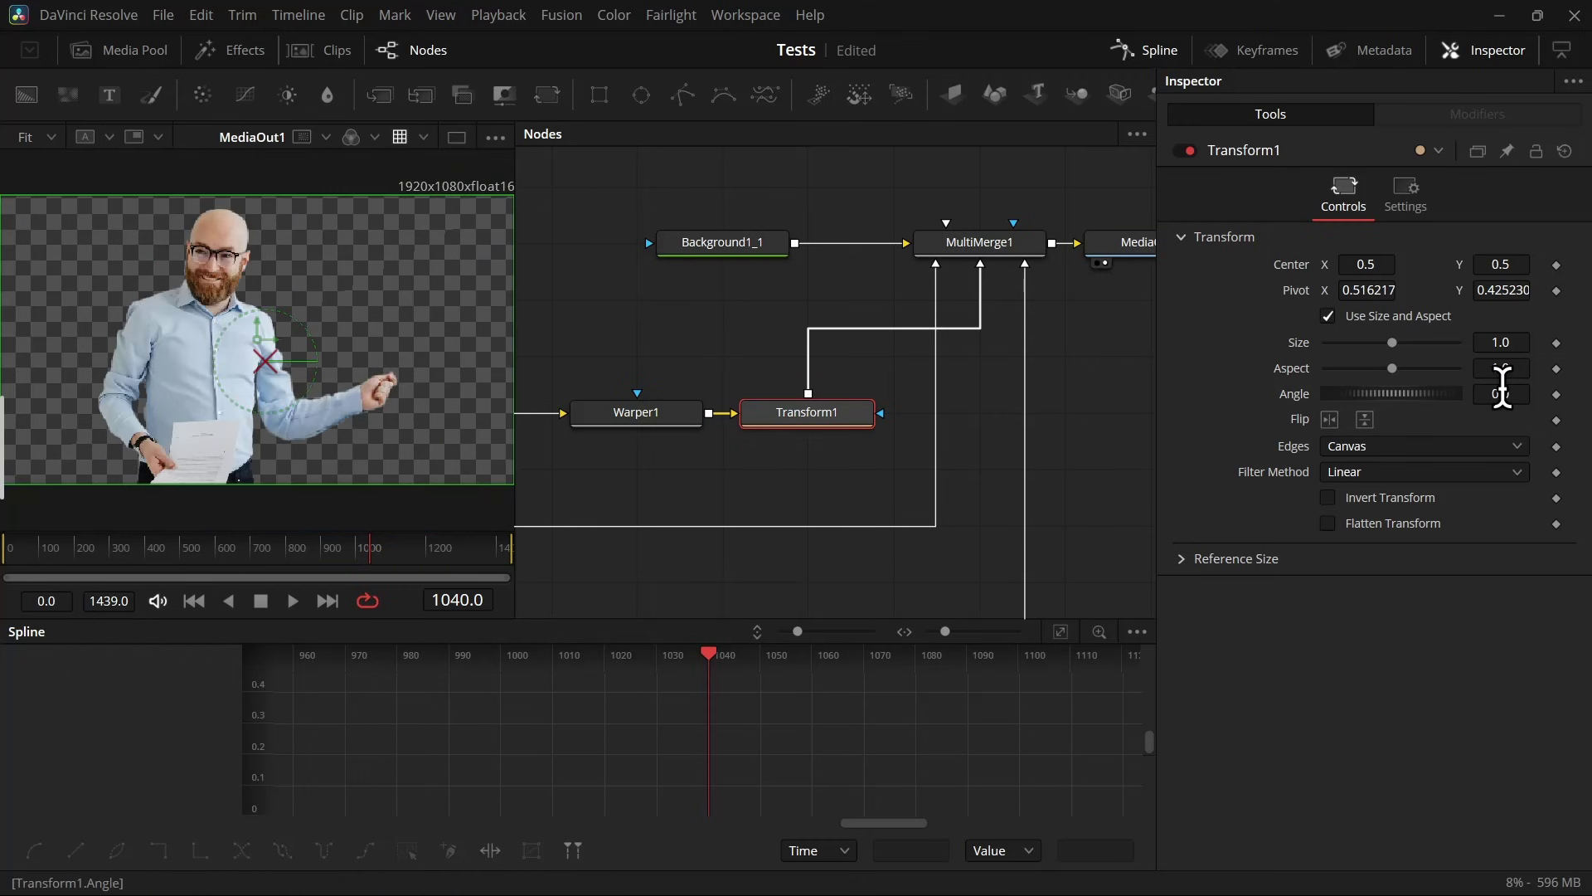
mouse_move(1501, 393)
left_mouse_down()
mouse_move(1351, 394)
mouse_move(1549, 393)
mouse_move(1530, 393)
left_mouse_up()
Step: Add a point to the Polygon1_1 mask at the armpit and adjust its position and handles to restore the shirt beside the raised arm
scroll(623, 455, "down", 2)
left_click_drag(638, 448, 781, 378)
scroll(630, 461, "up", 2)
left_click(649, 469)
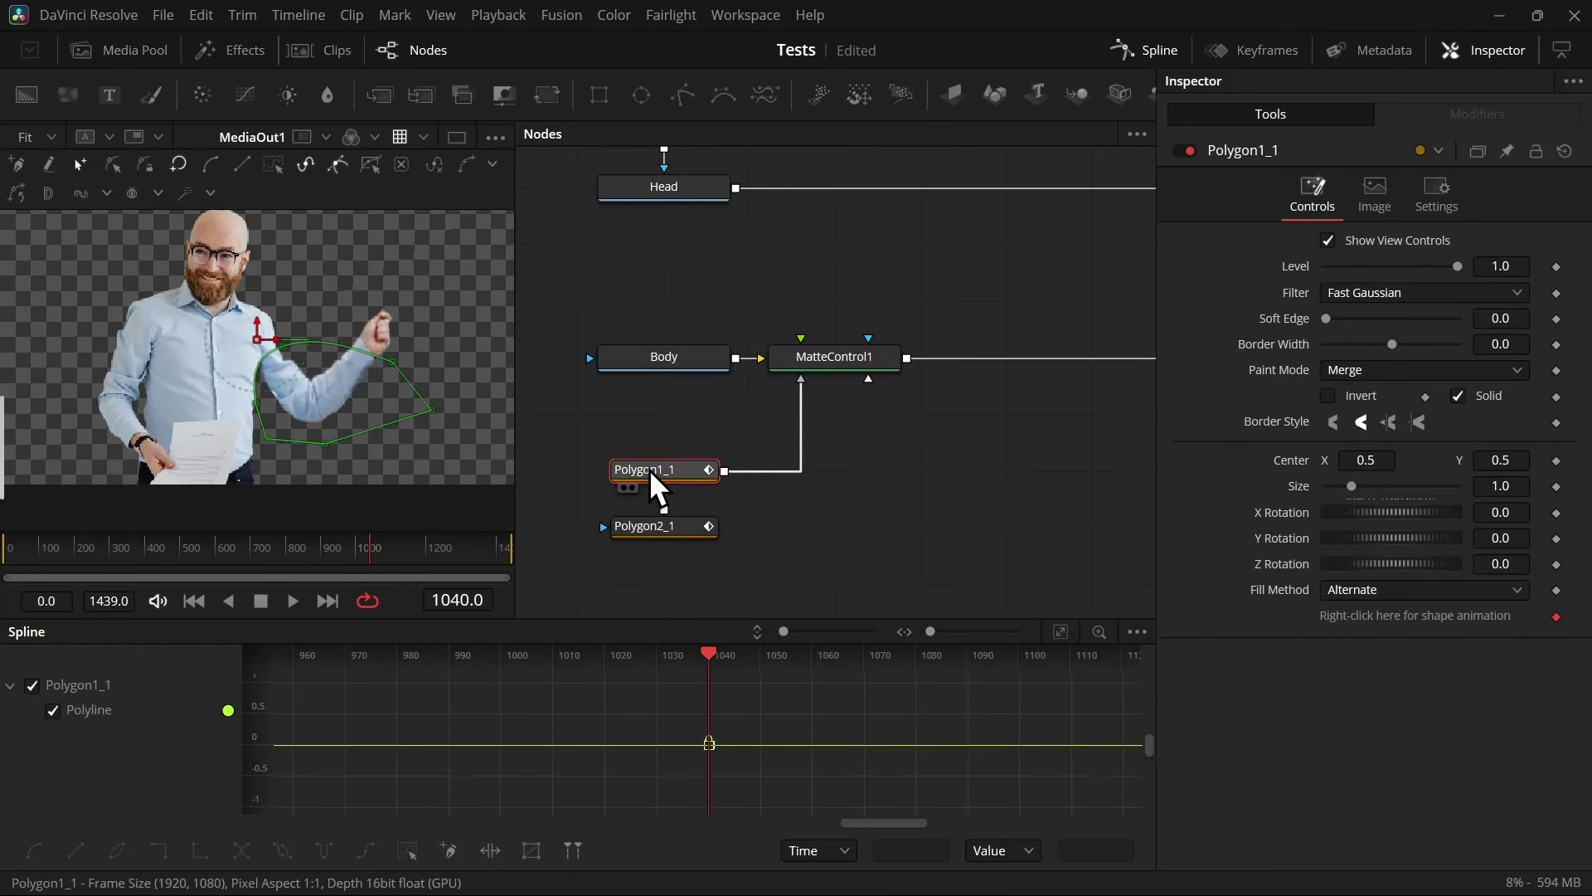
scroll(261, 355, "up", 8)
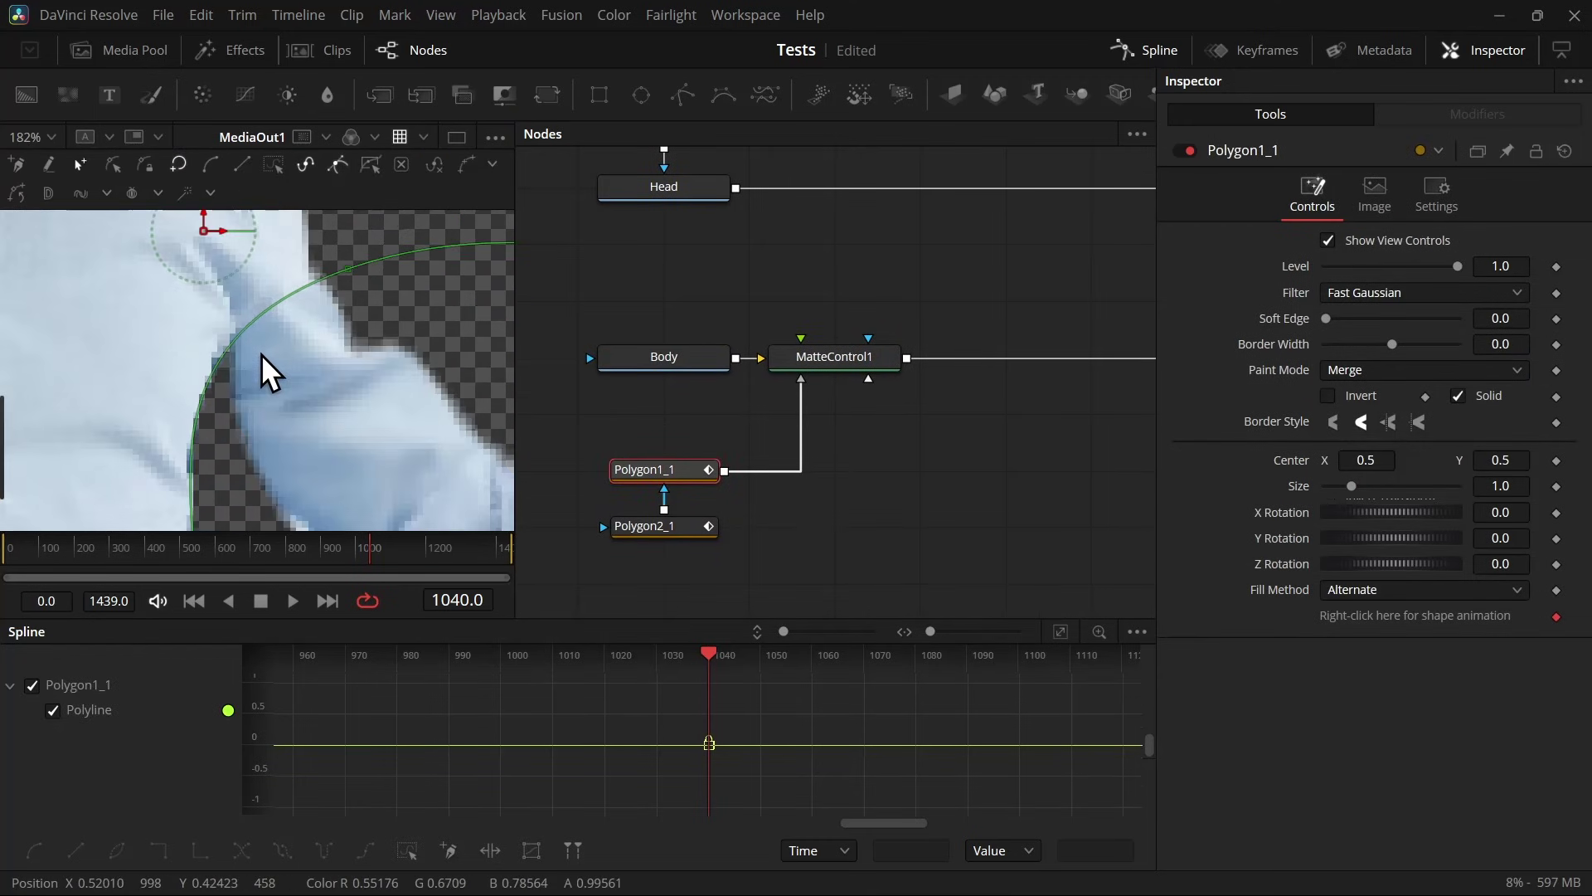
scroll(268, 355, "down", 8)
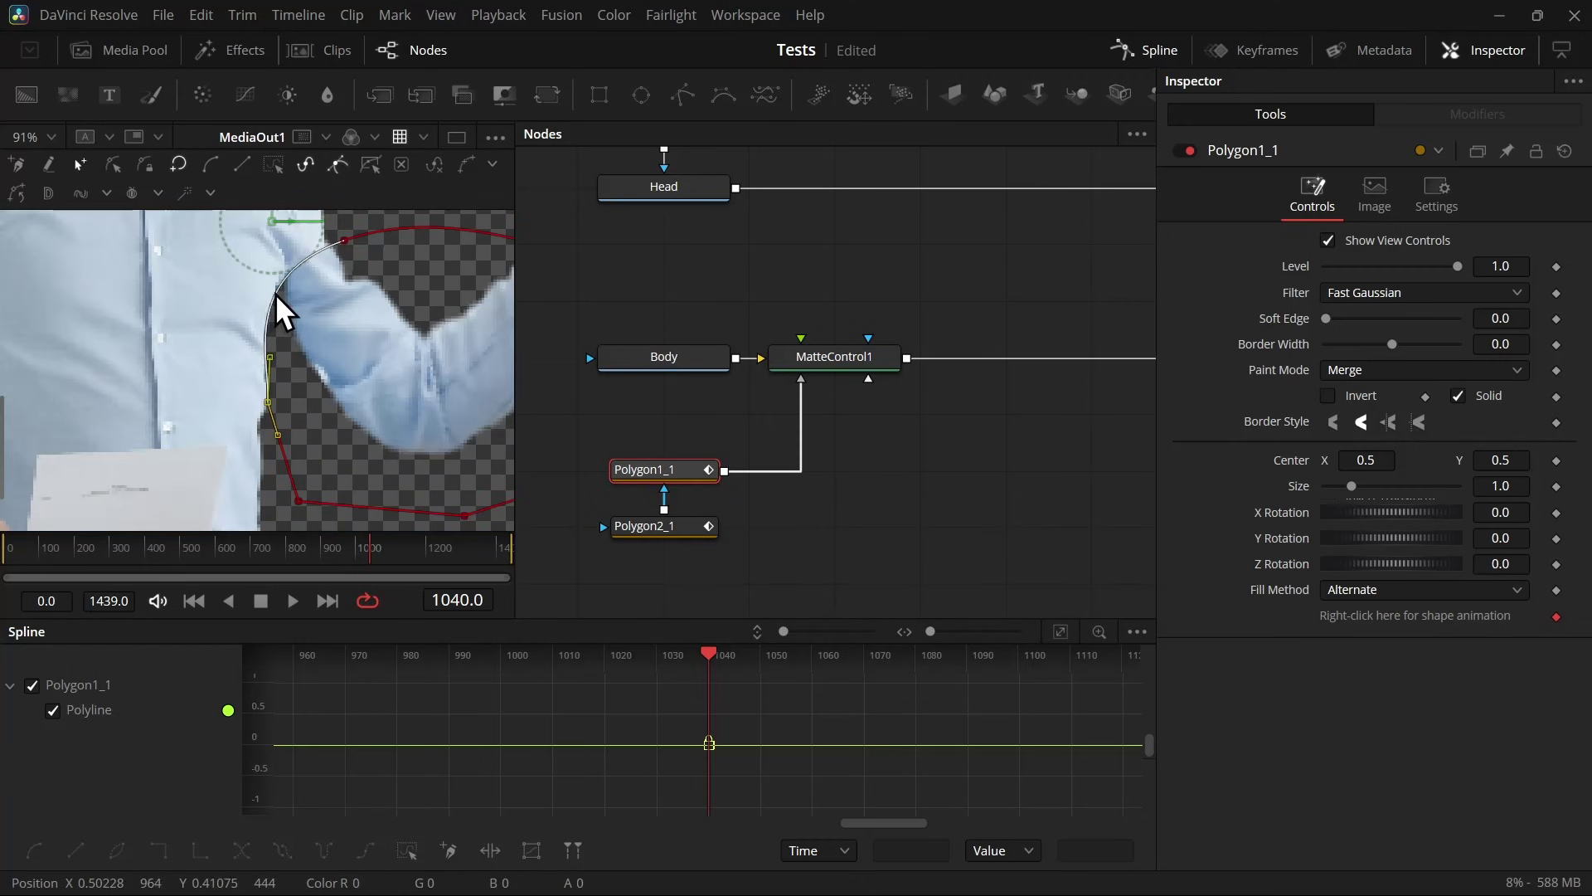
left_click(276, 294)
left_click_drag(275, 301, 301, 302)
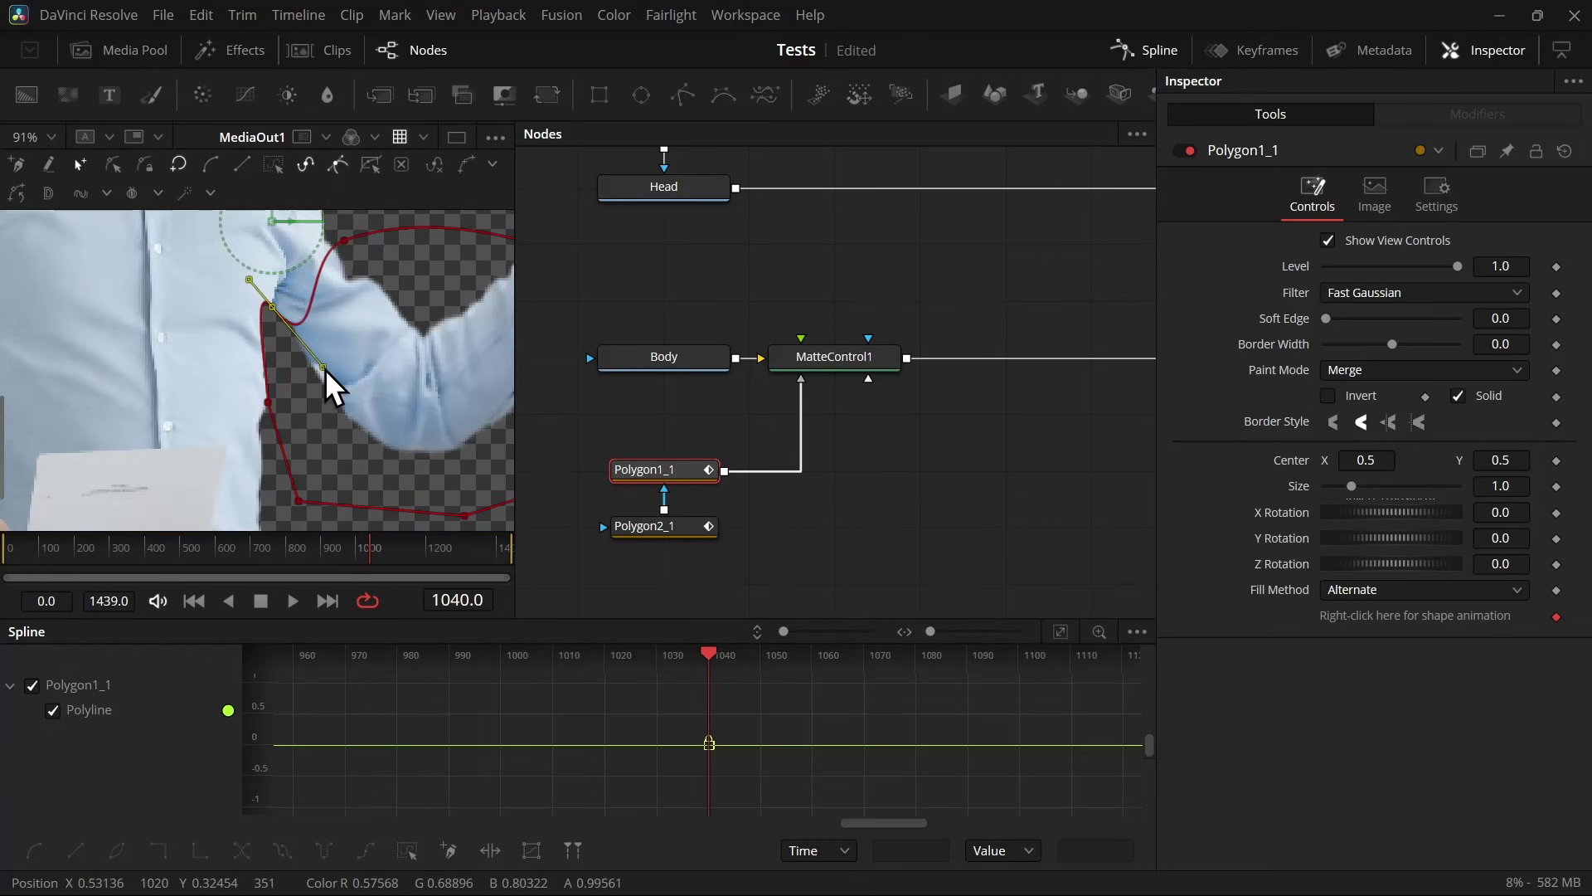
left_click_drag(327, 372, 332, 421)
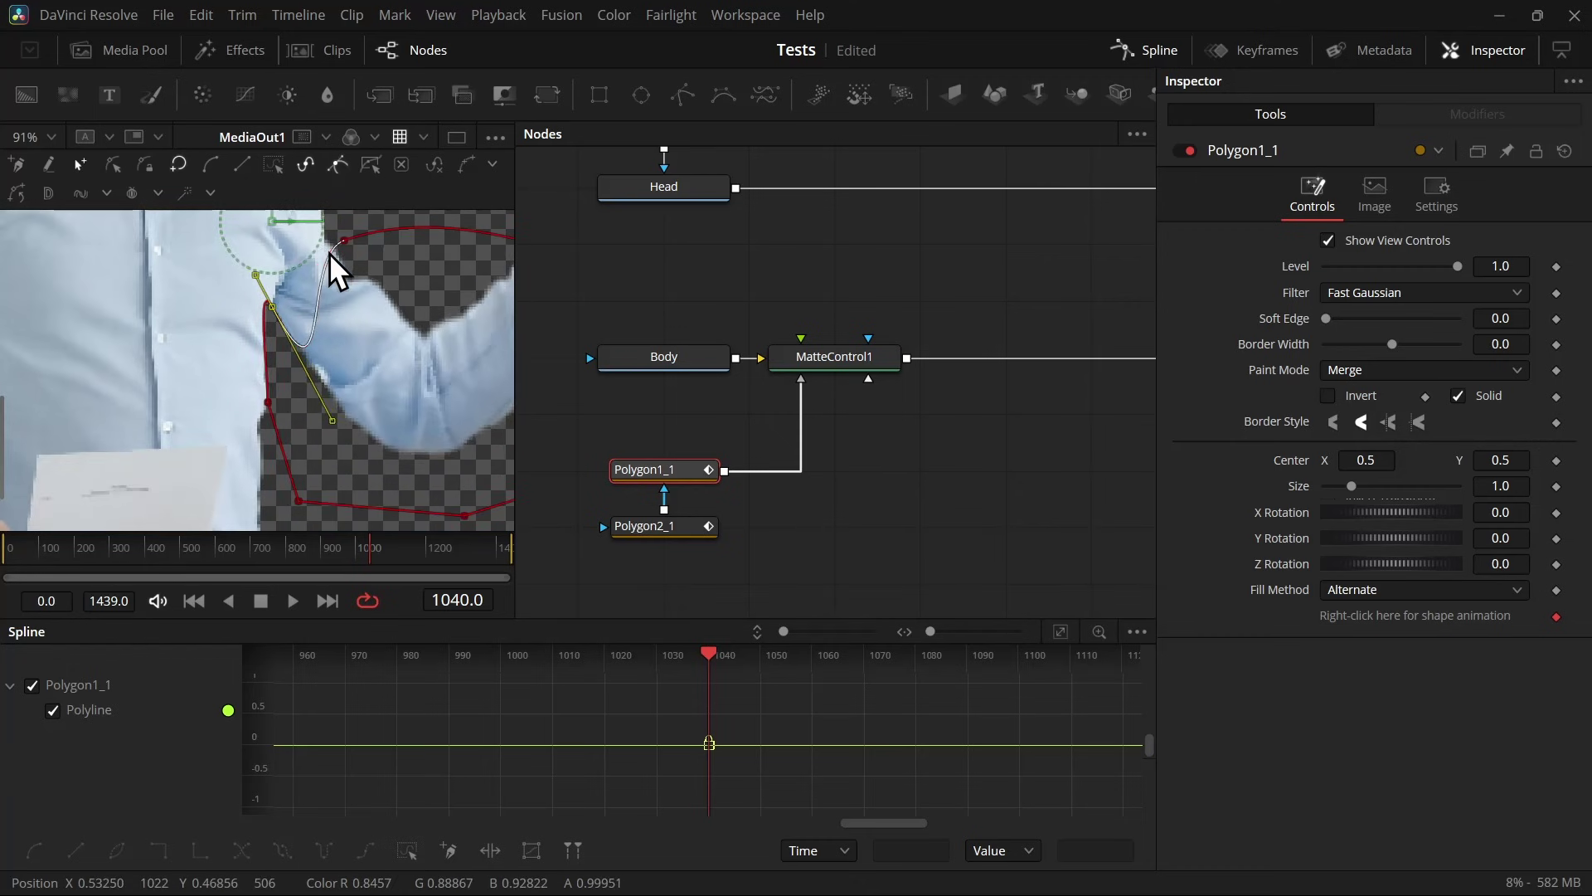
scroll(330, 264, "down", 4)
key("ctrl+f")
Step: Set Warper1's Warp Scale to 0.0 and stop the playback
left_click(889, 273)
scroll(904, 280, "up", 3)
left_click_drag(918, 287, 841, 419)
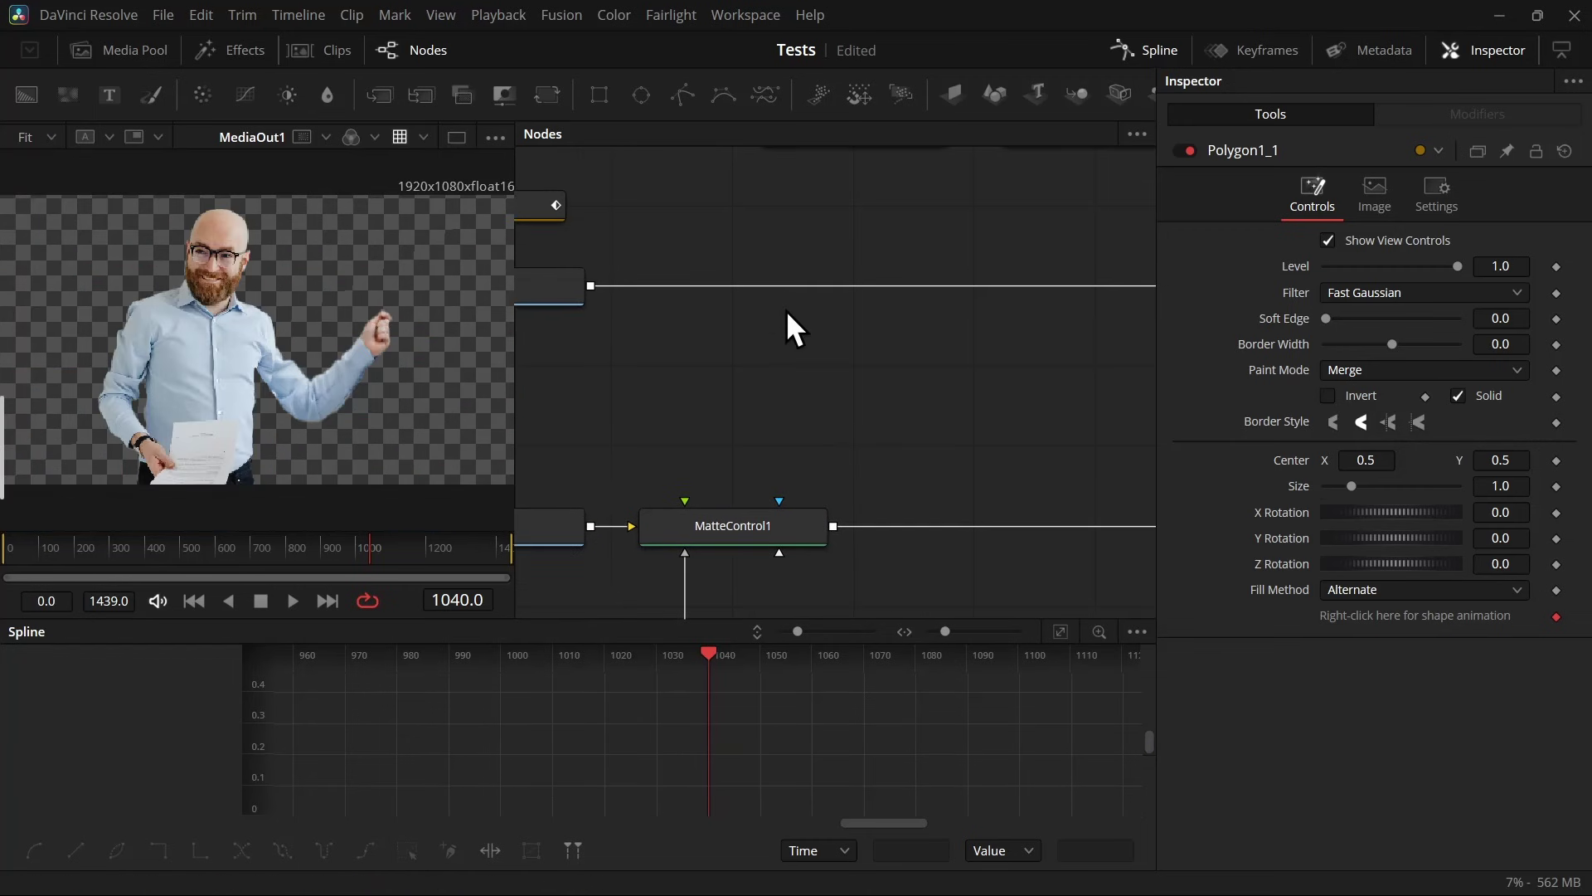
left_click_drag(788, 319, 813, 431)
left_click(890, 259)
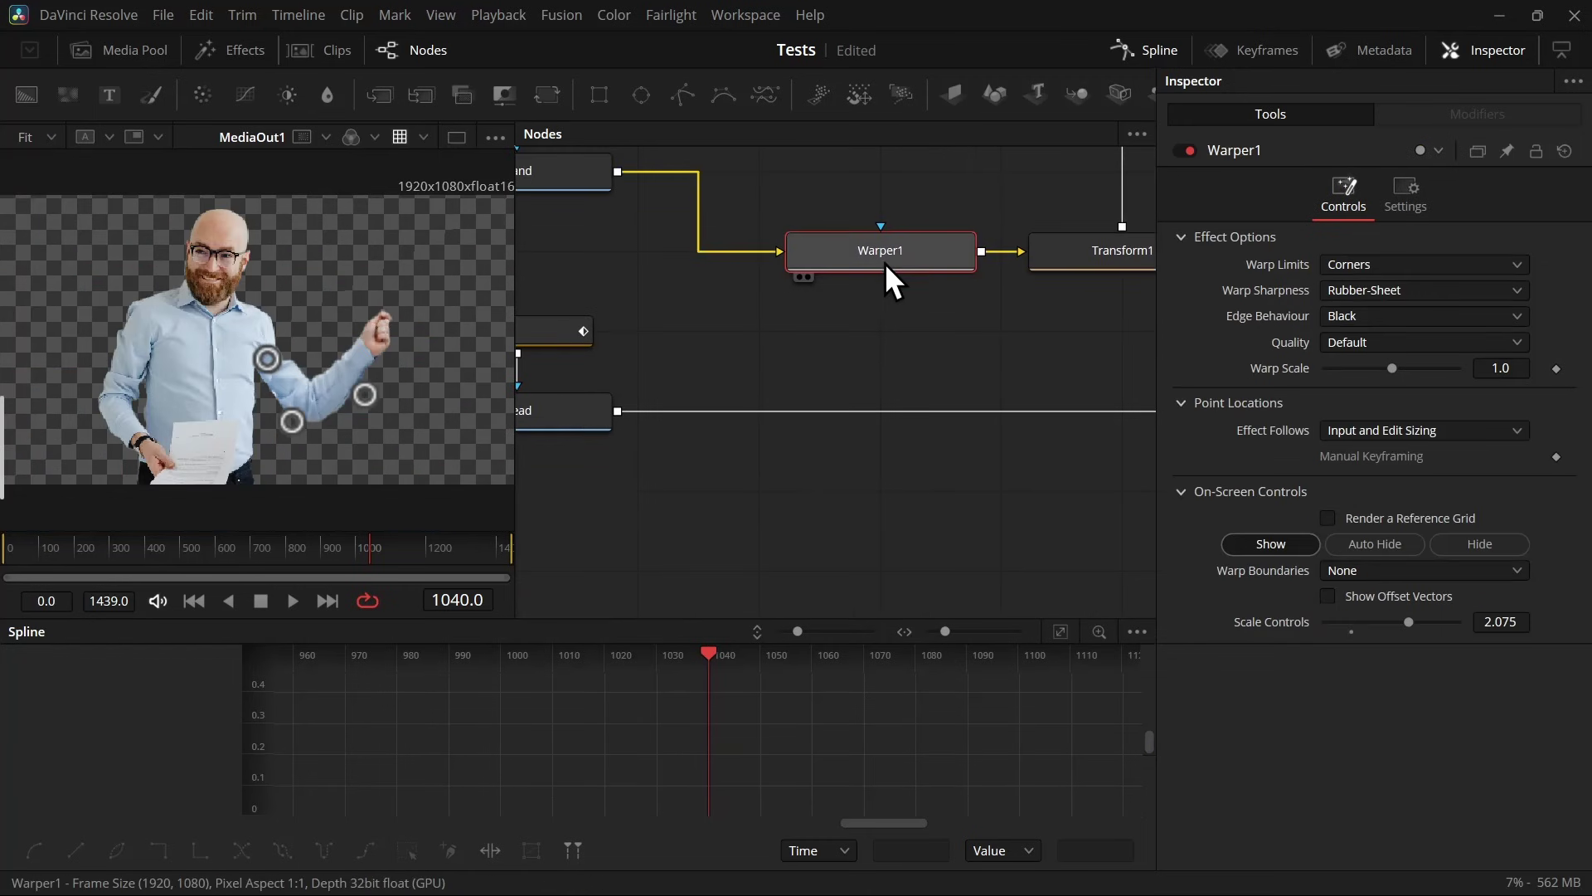
left_click_drag(1391, 370, 1025, 406)
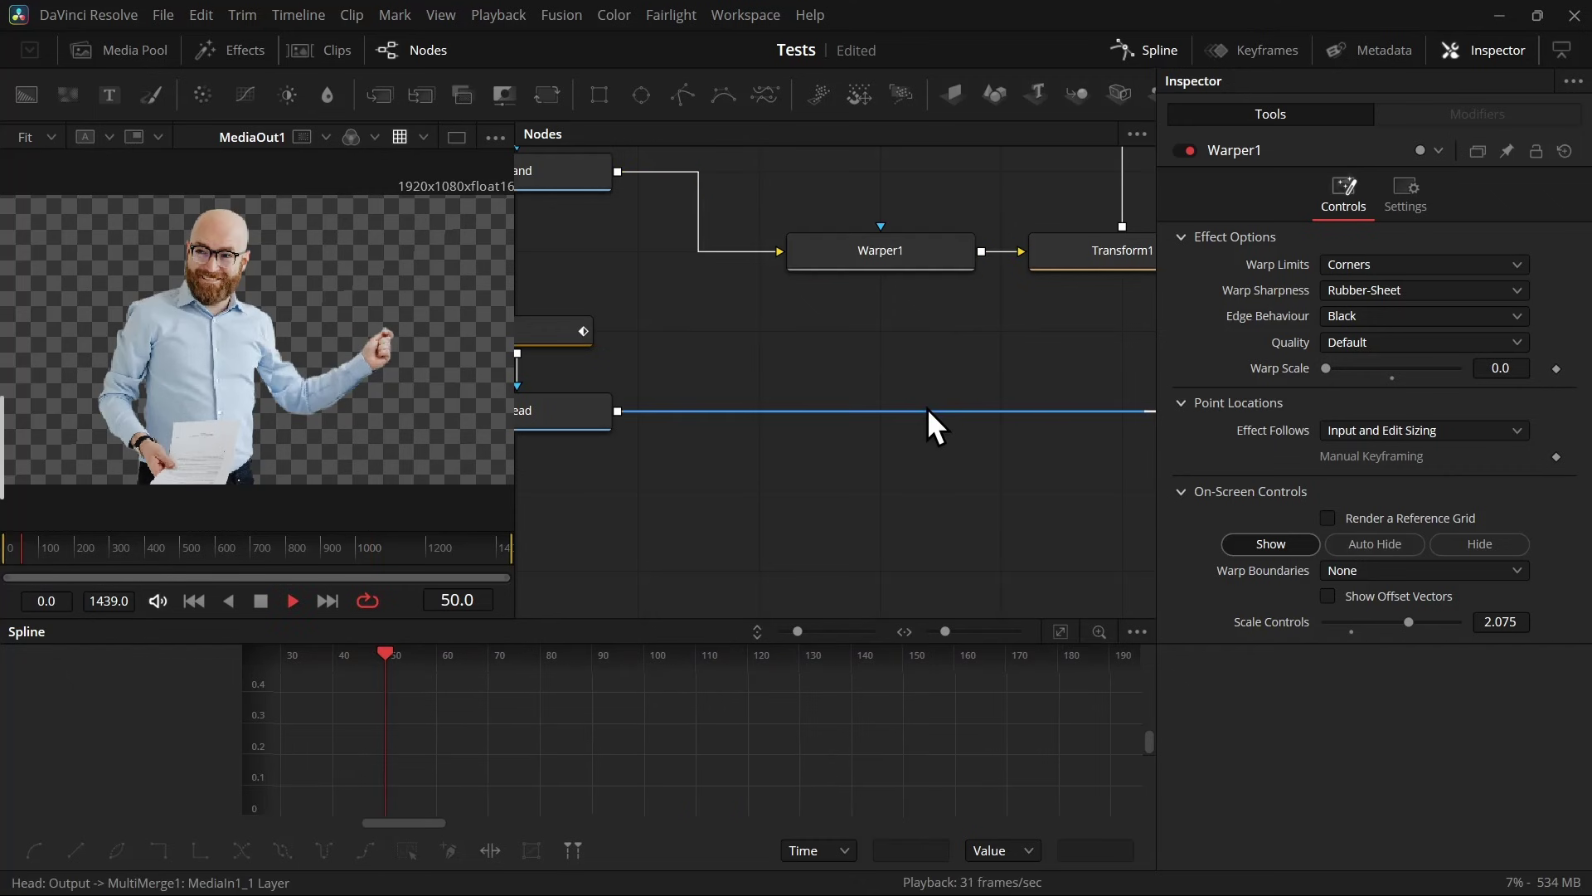
key("space")
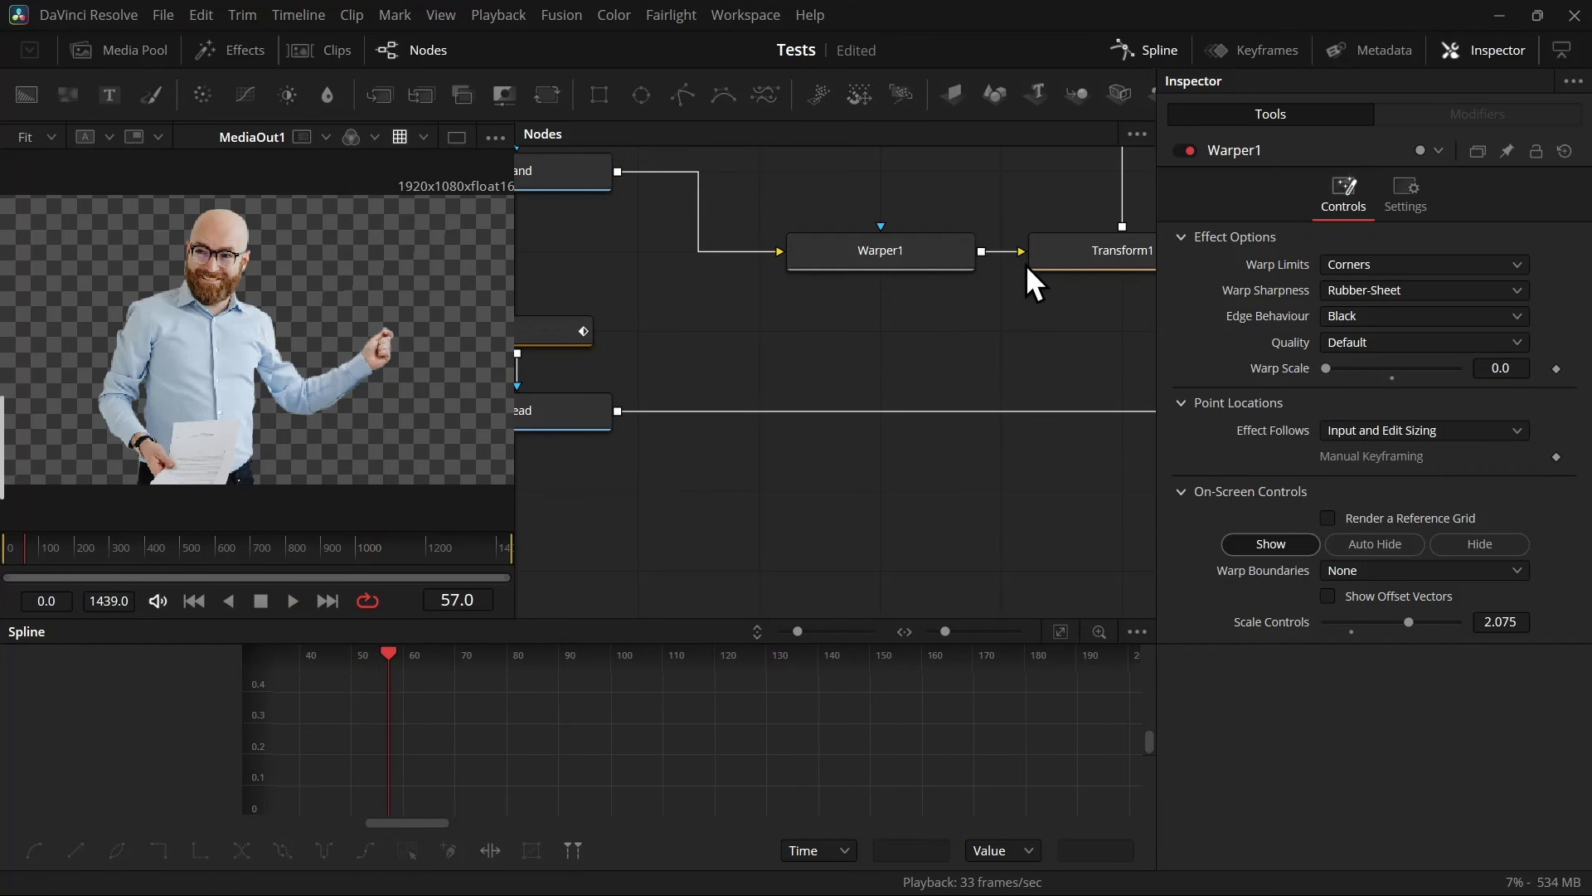
Step: Keyframe Transform1's Angle at 28.6 on frame 54 and at 1.0 on frame 0
left_click(1041, 258)
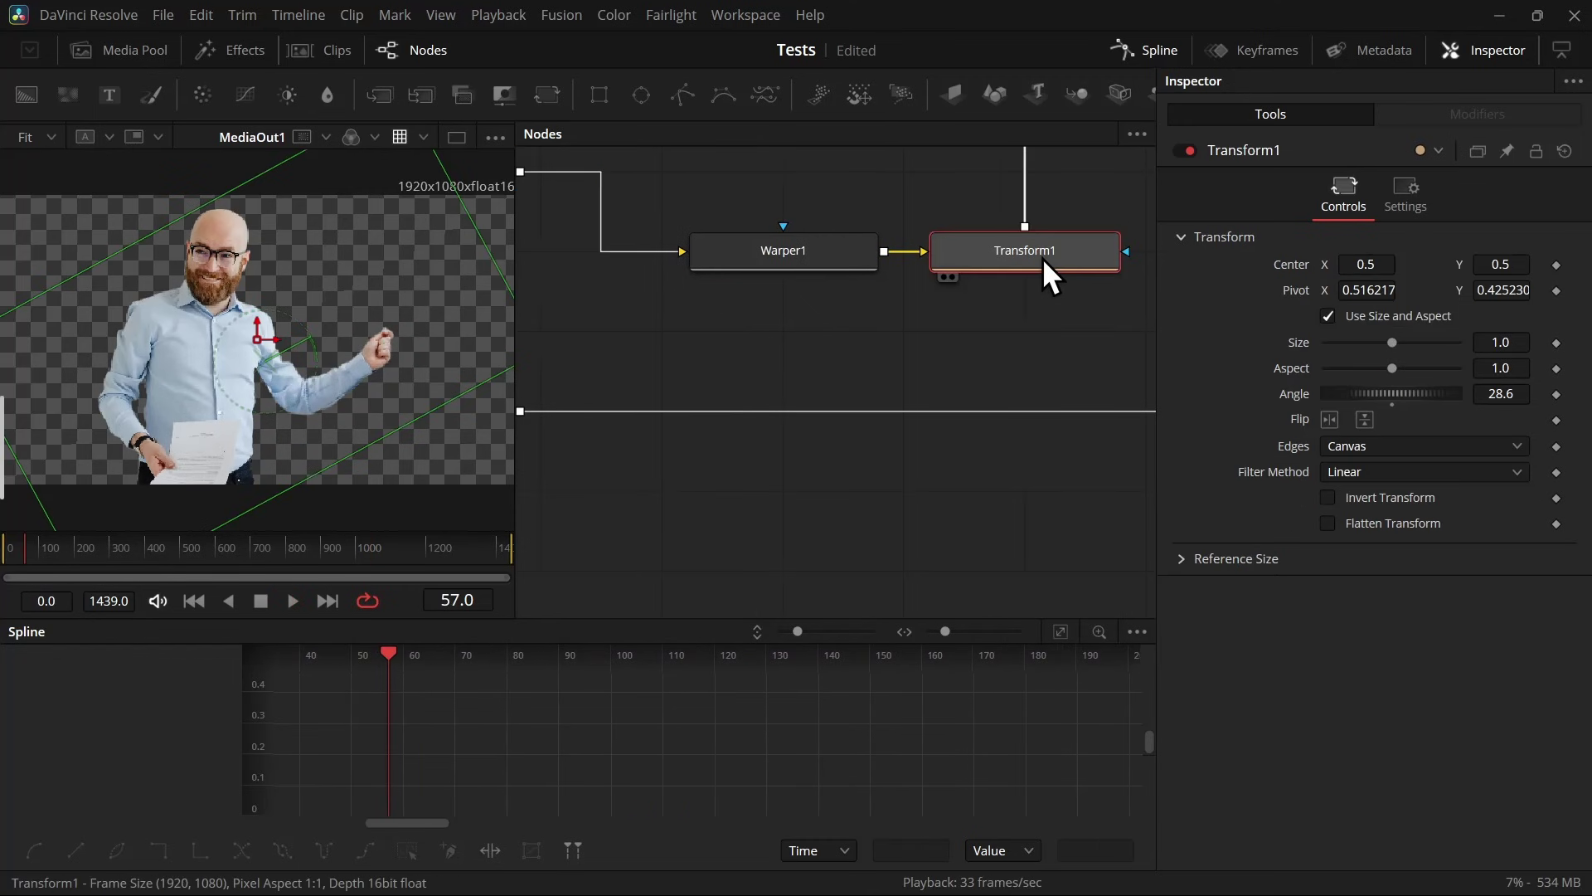
left_click(1556, 393)
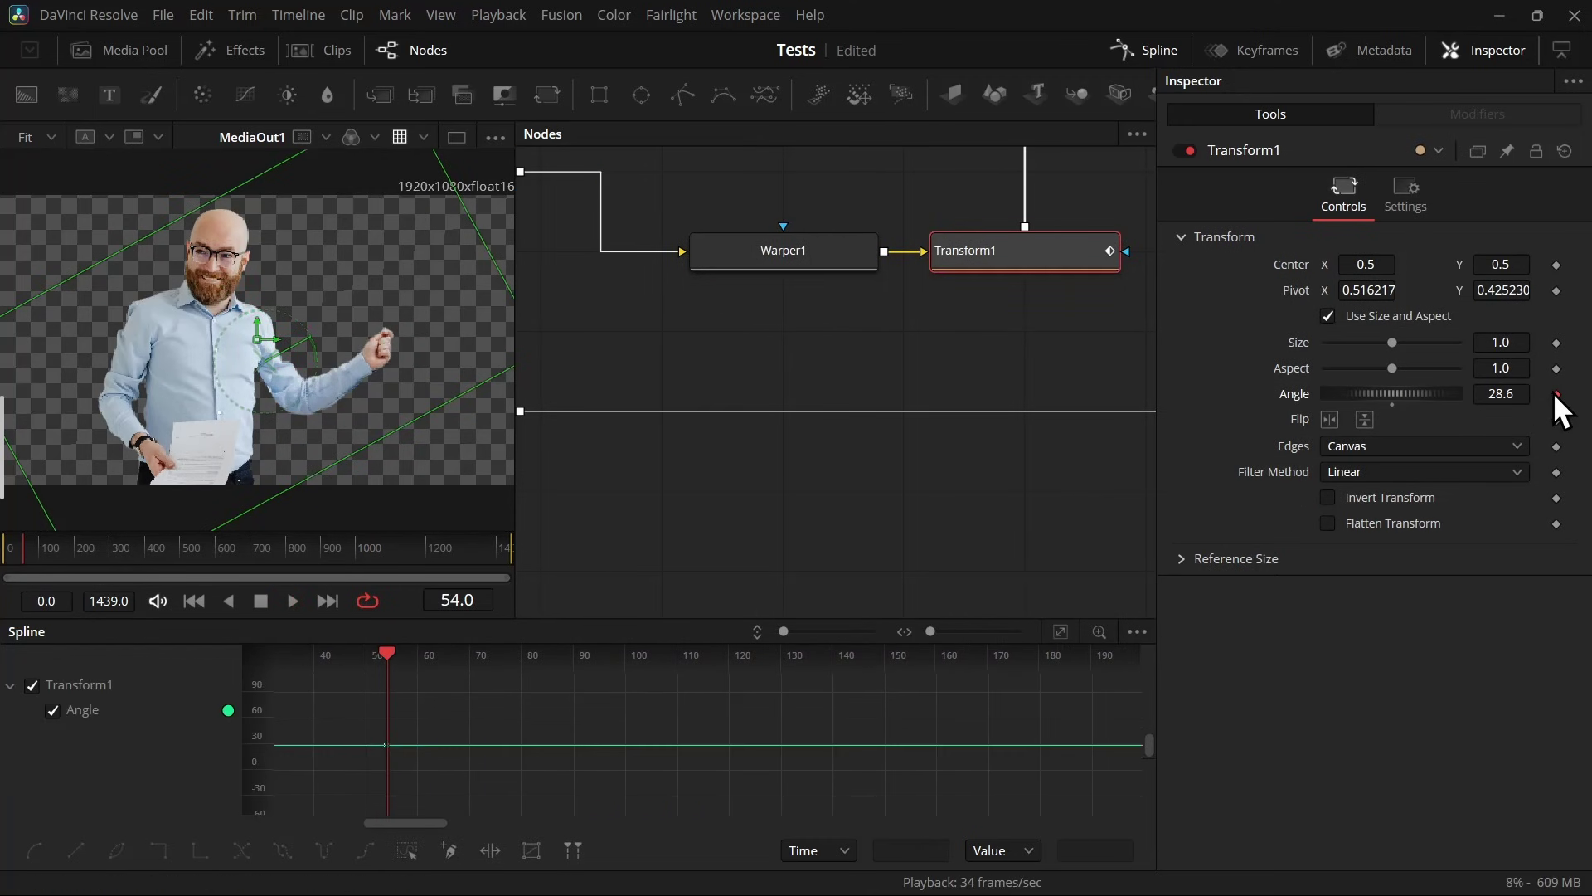
left_click(4, 554)
double_click(1501, 394)
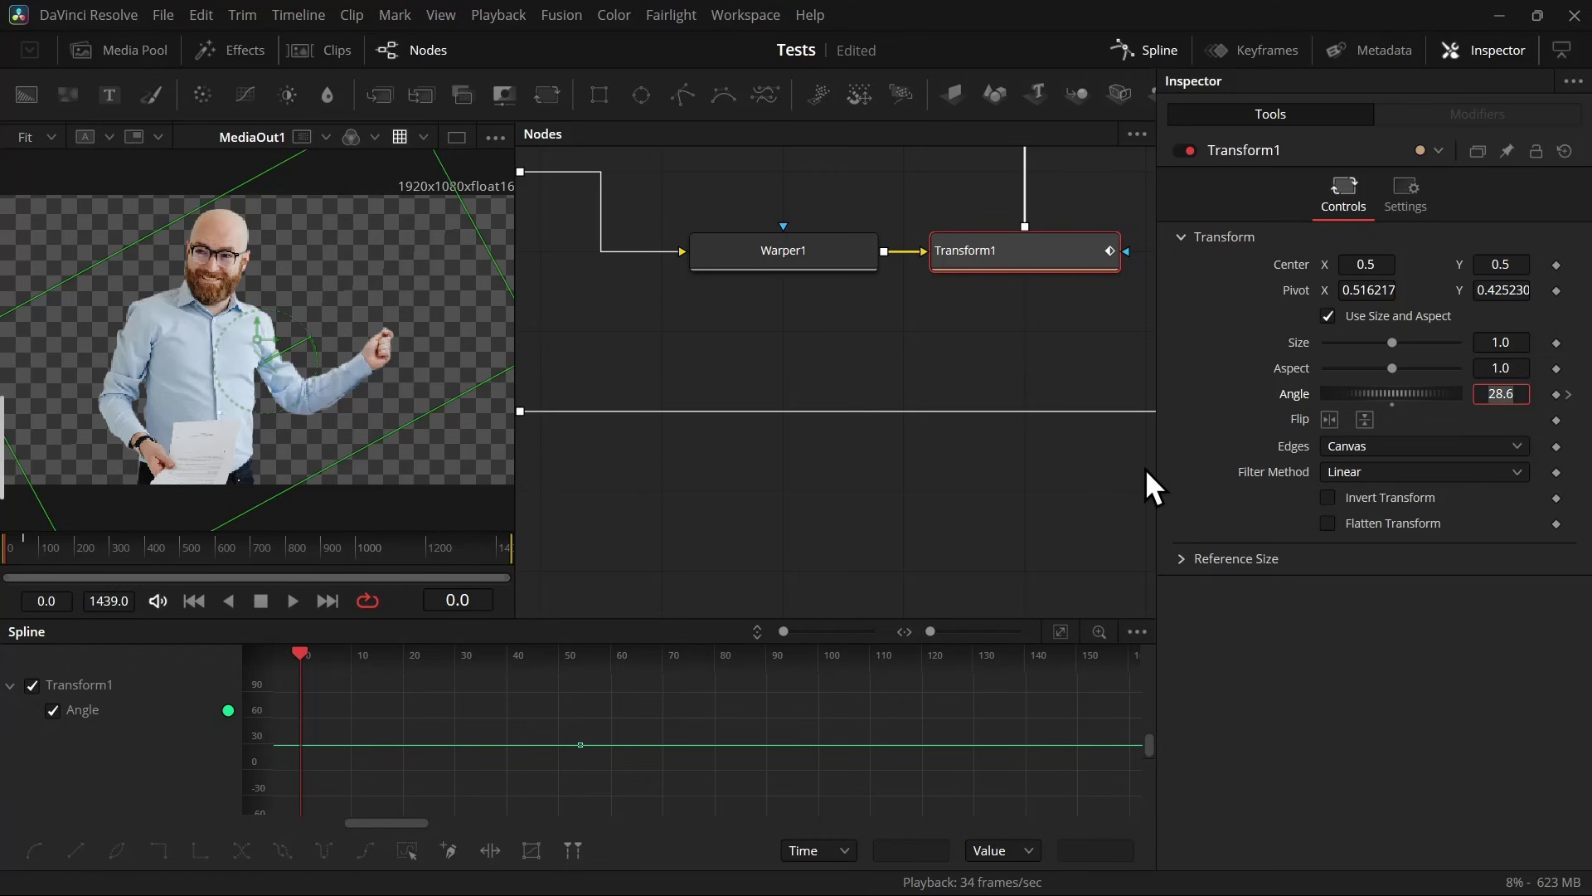
key("BackSpace")
key("BackSpace")
key("BackSpace")
key("BackSpace")
type("1")
key("Tab")
Step: Keyframe Warper1's Warp Scale at 0.0 on frame 0 and at 0.693 on frame 54
left_click_drag(693, 333, 803, 361)
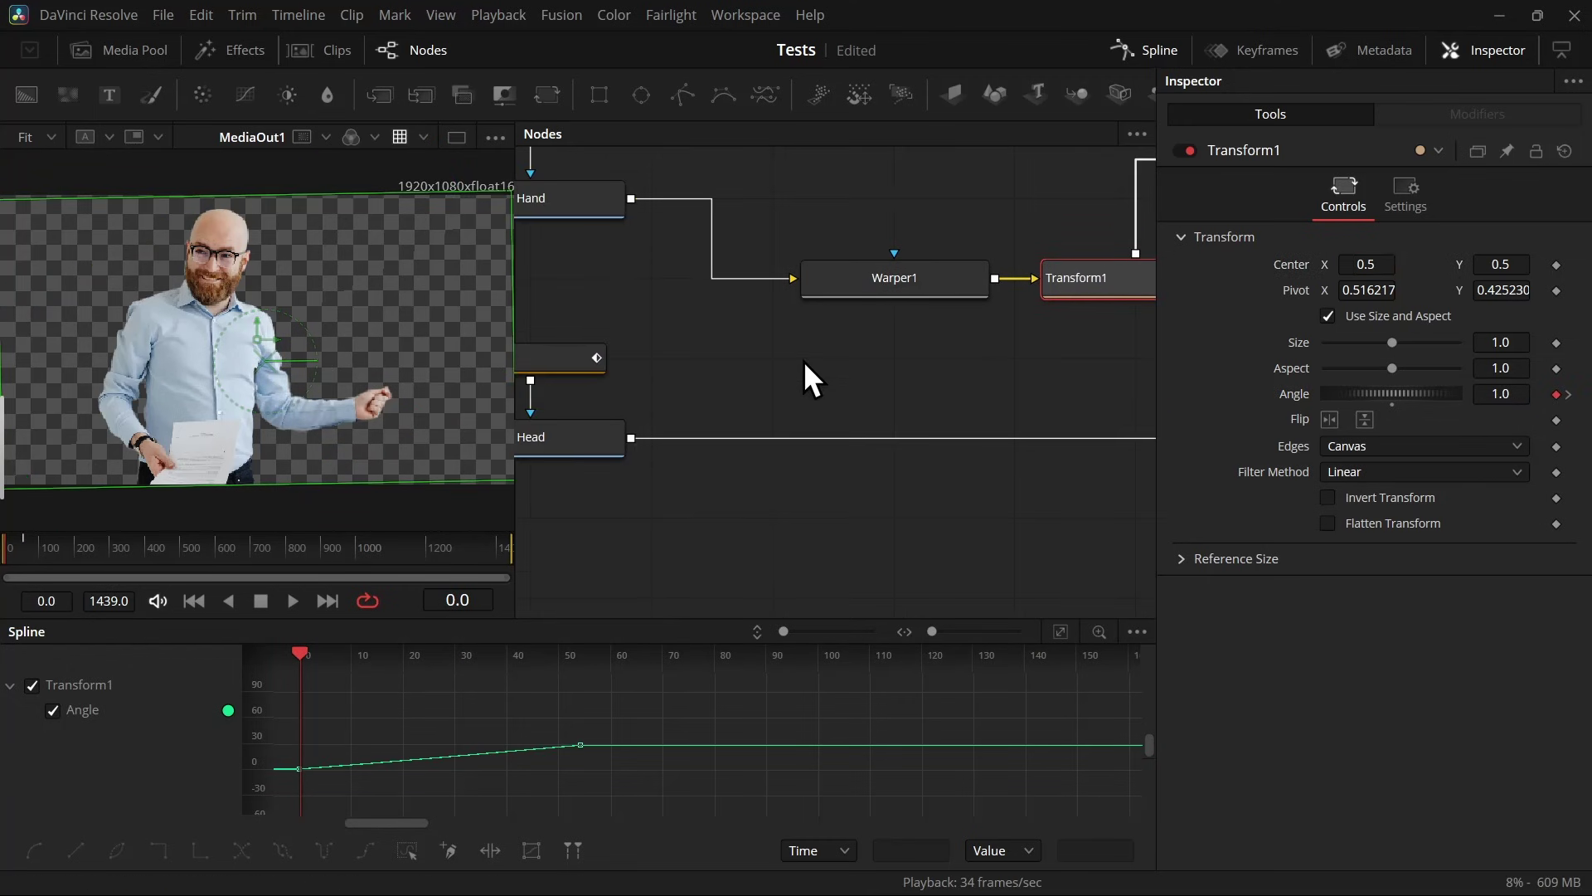
left_click(889, 273)
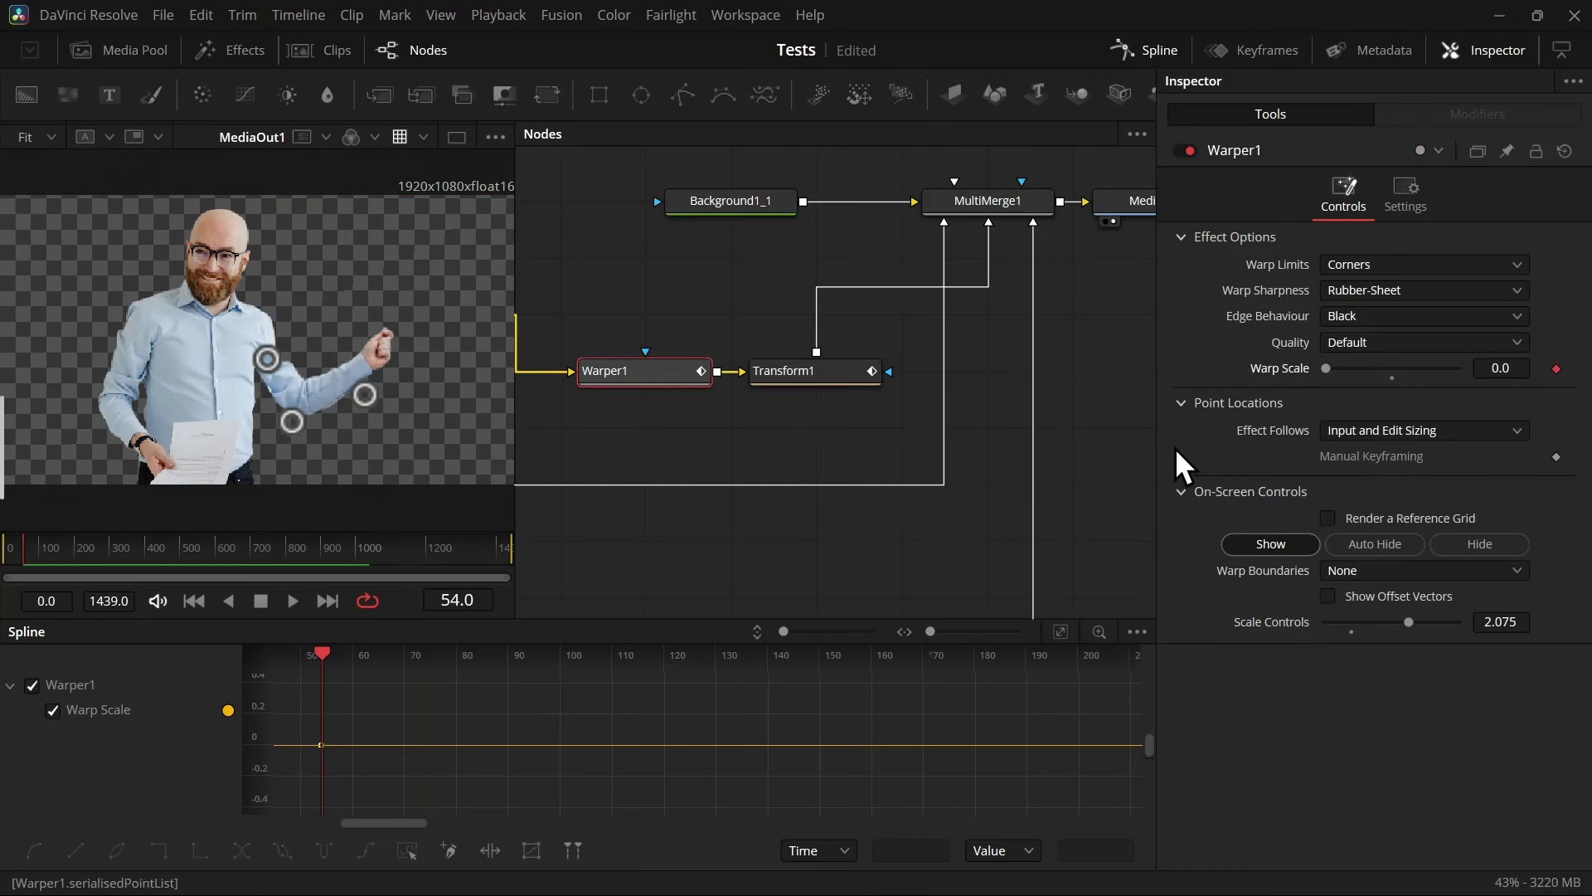
left_click(15, 545)
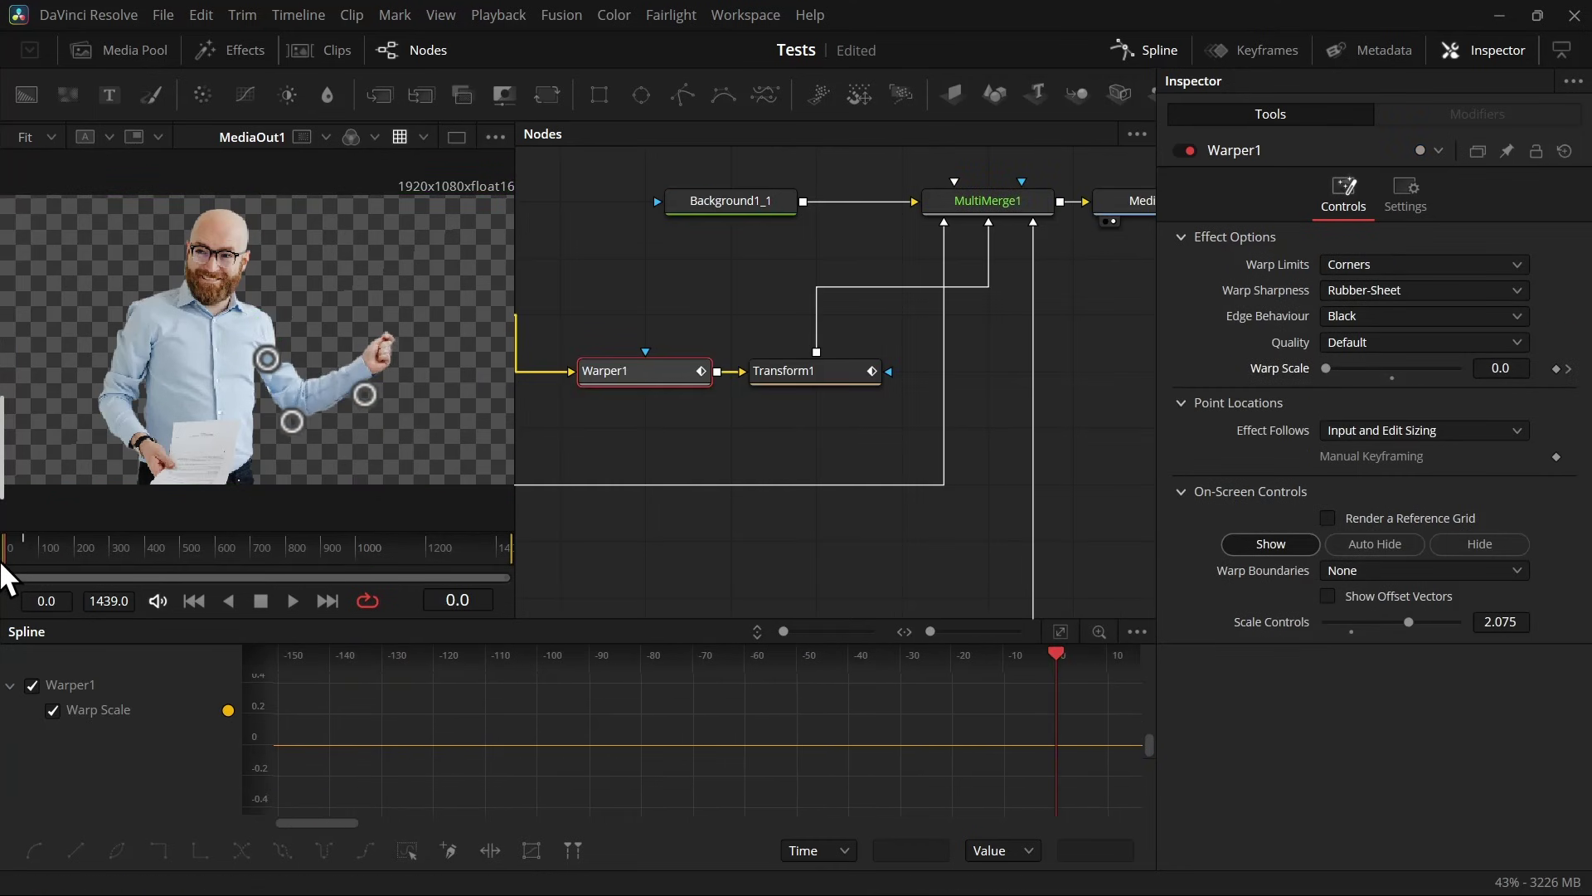
left_click(1567, 369)
left_click_drag(1380, 370, 1360, 400)
Step: Play the arm animation from the first frame to check the movement
left_click(762, 433)
key("Home")
key("space")
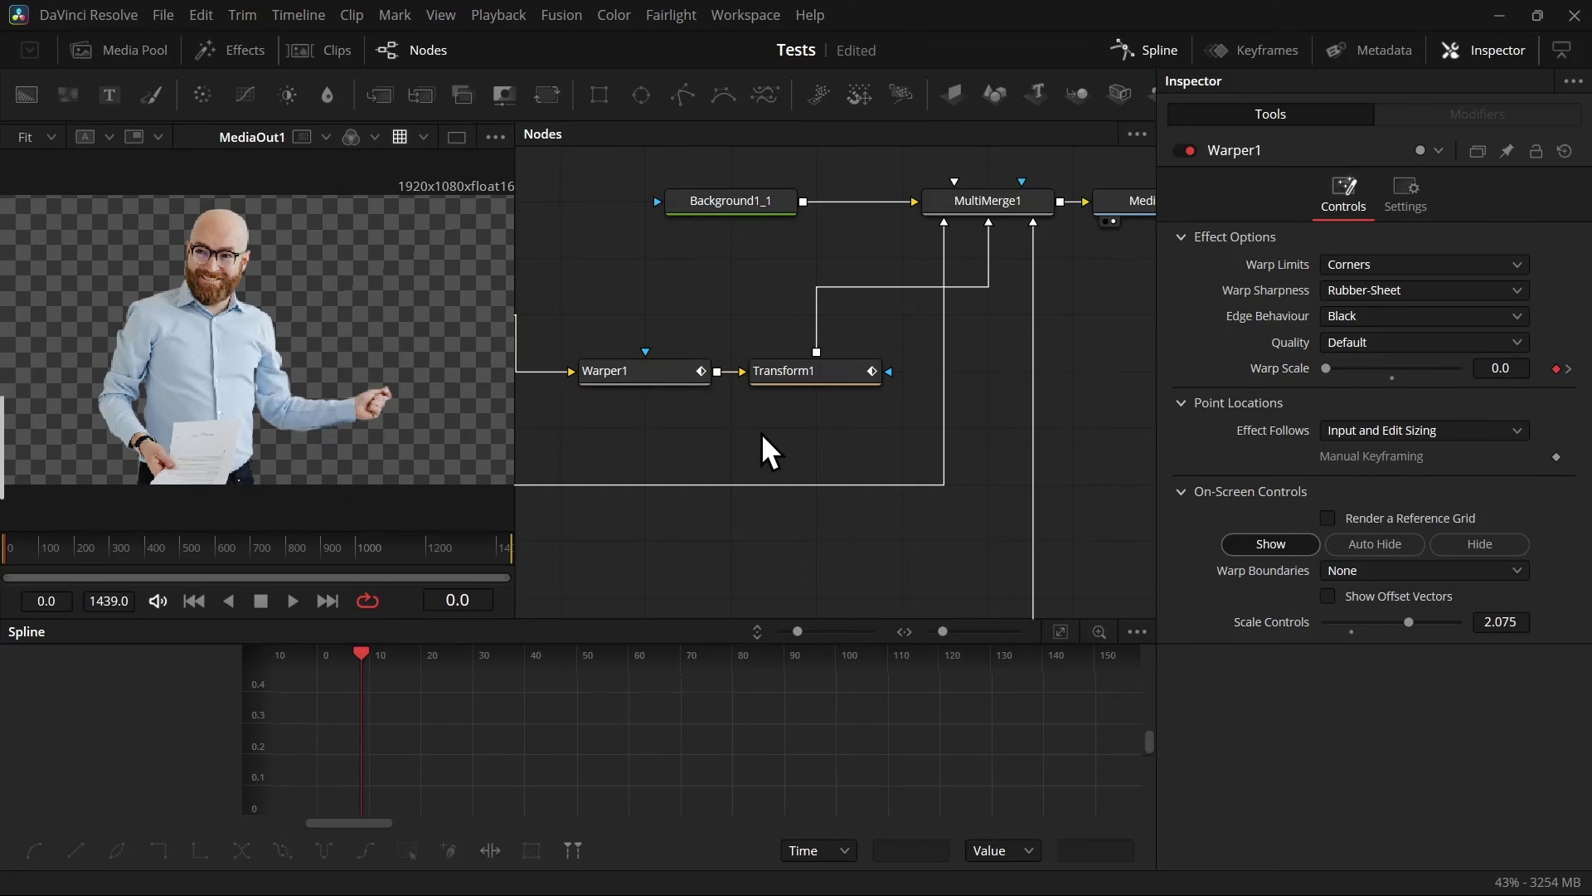
key("space")
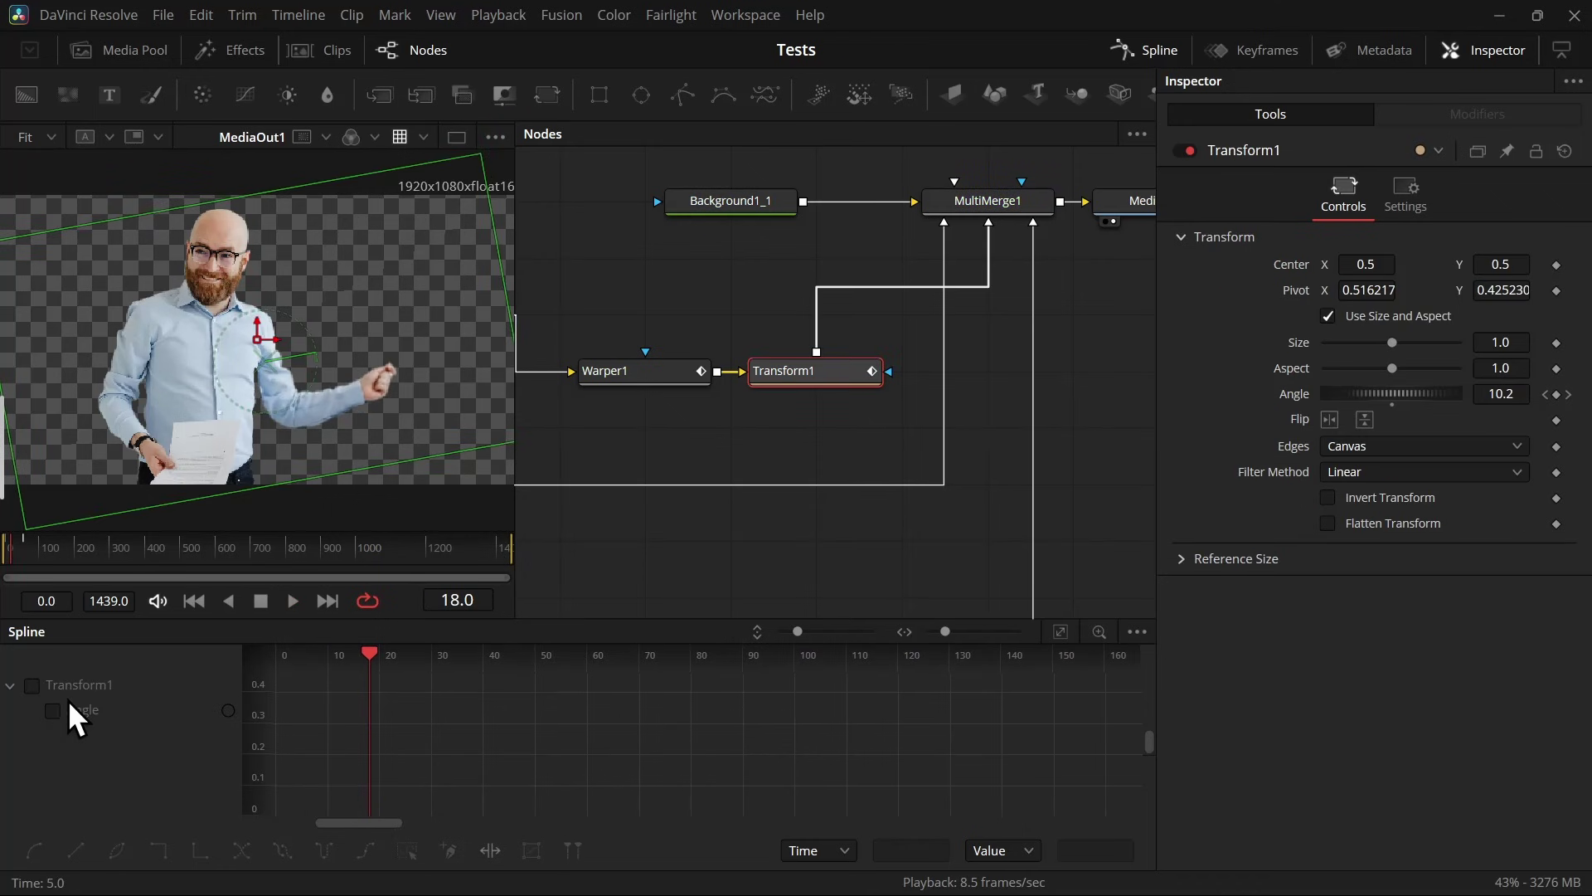
Step: Move the end keyframes of Transform1's Angle curve and Warper1's Warp Scale curve earlier, to about frame 20
left_click(54, 709)
left_click_drag(547, 735, 383, 736)
left_click(614, 380)
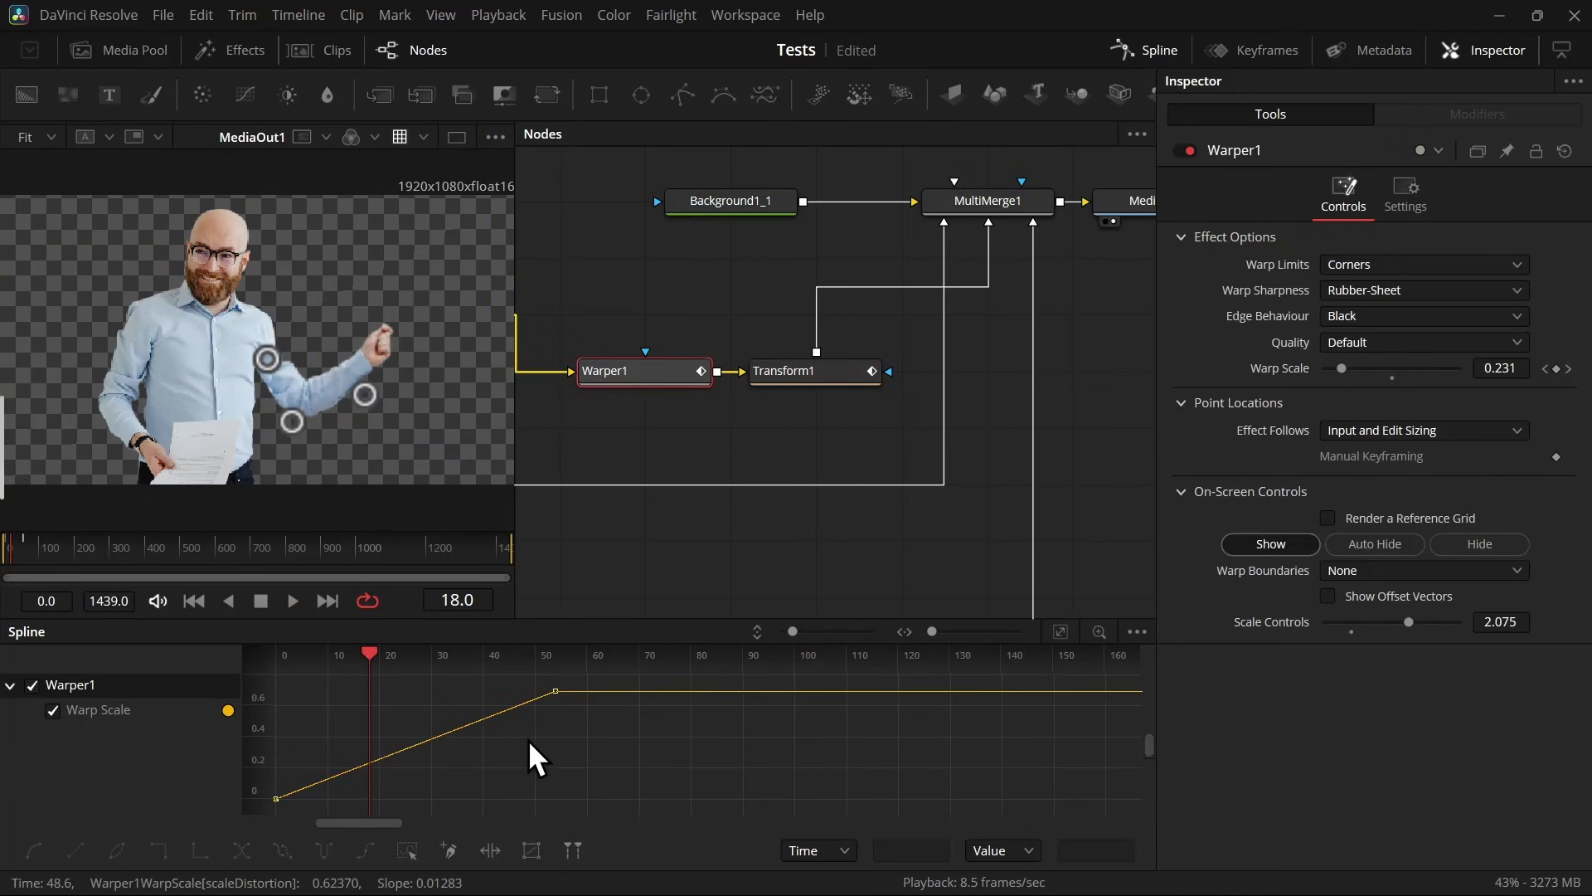
left_click_drag(556, 690, 379, 699)
Step: Play back the retimed arm raise to check its speed
left_click(587, 520)
key("space")
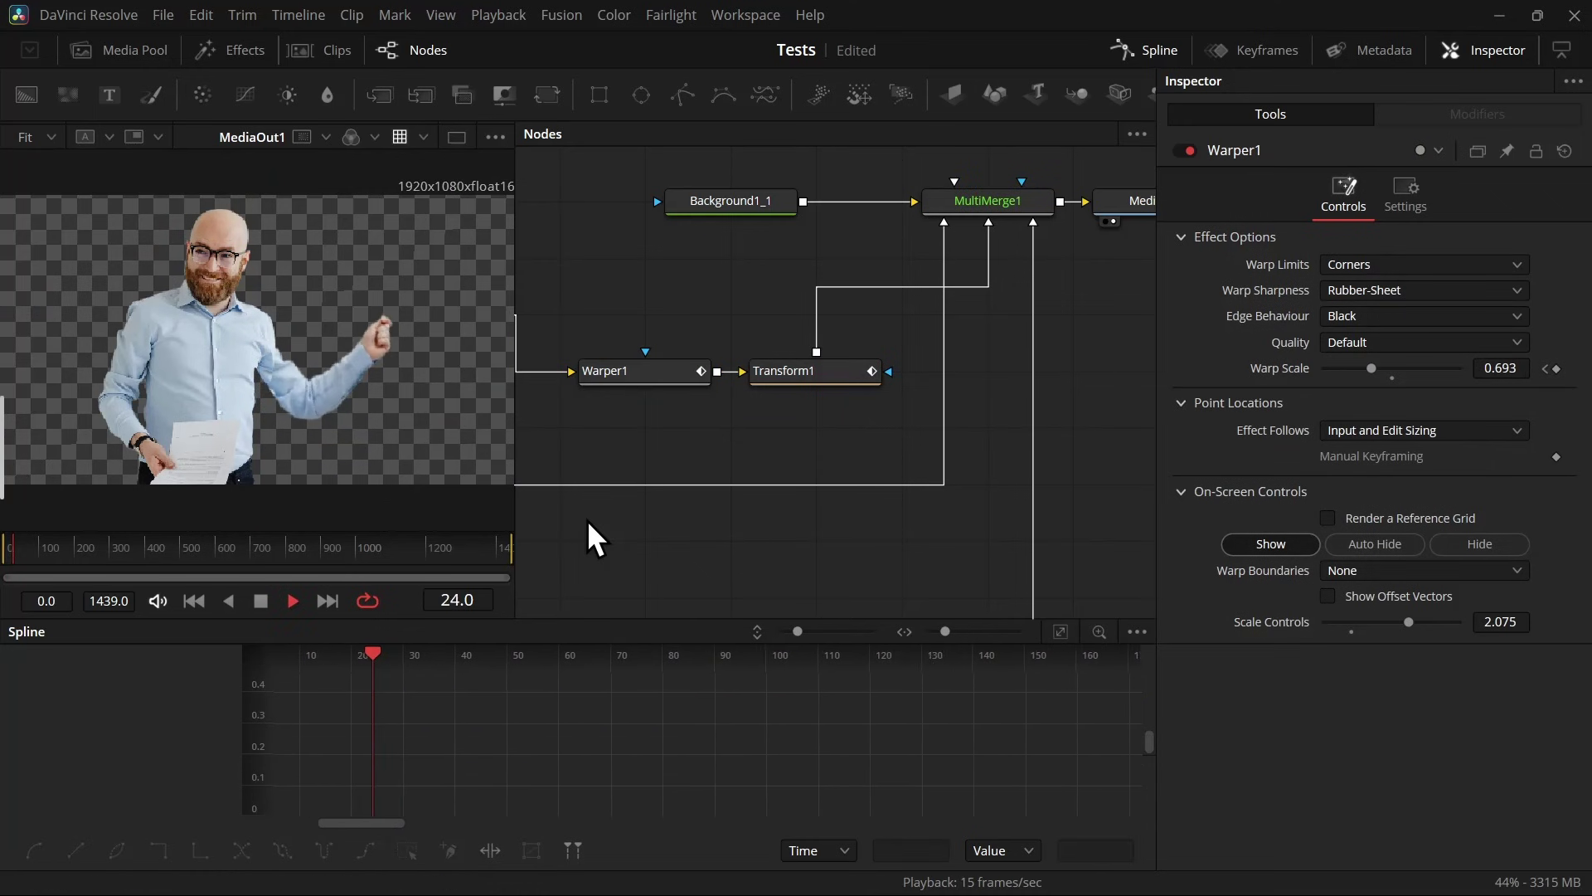
key("space")
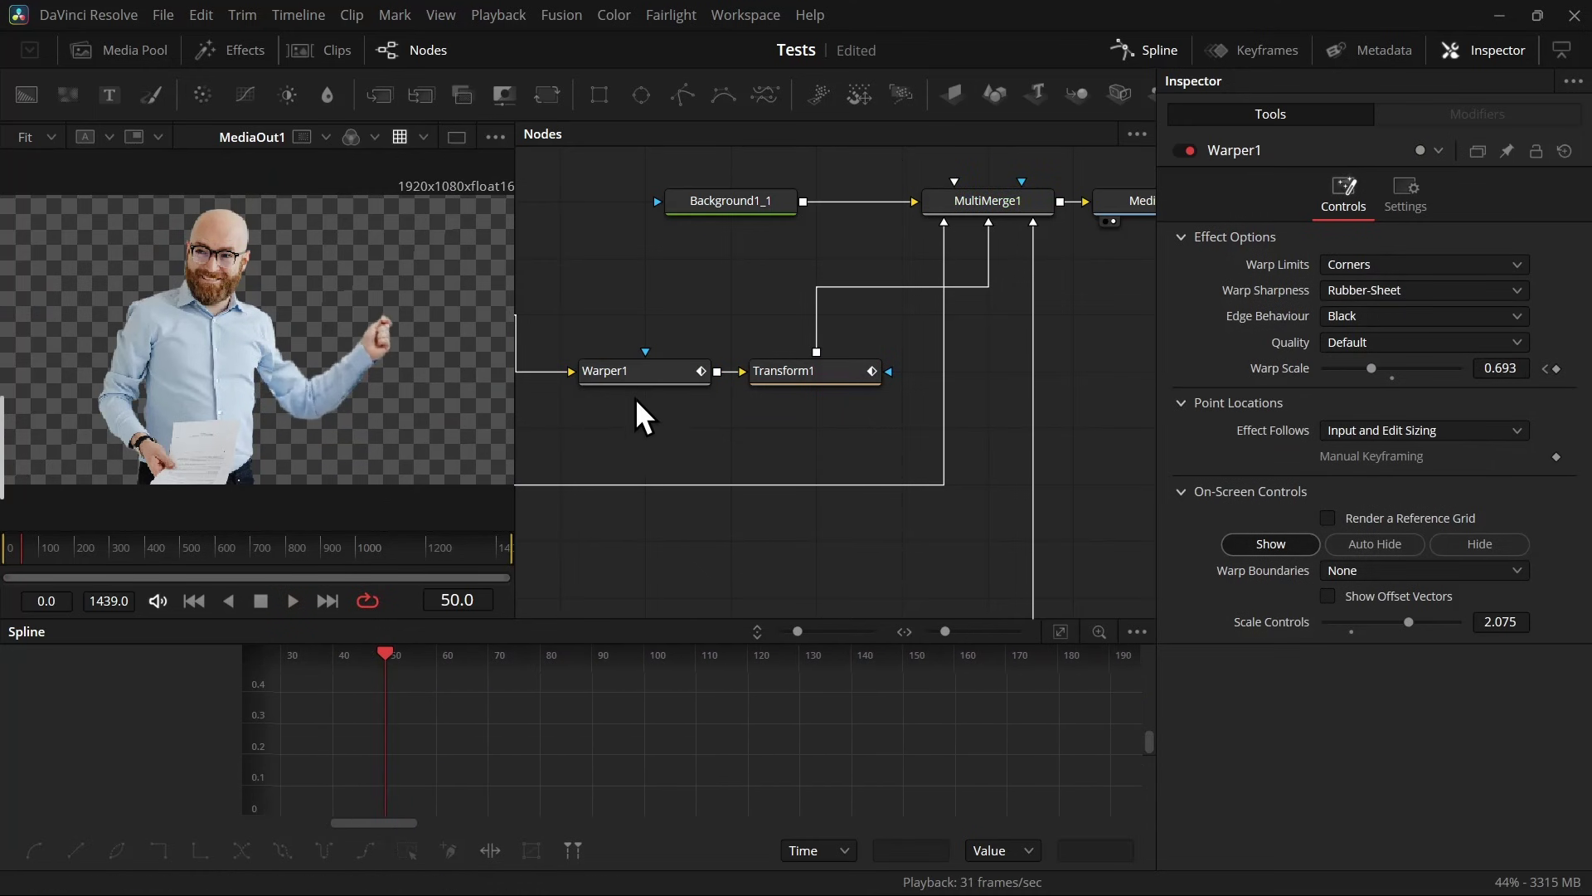
Step: Set Transform1's Angle curve to ping-pong so the arm rotation swings back and forth continuously
left_click(788, 372)
key("ctrl+f")
scroll(430, 714, "down", 2)
key("ctrl+a")
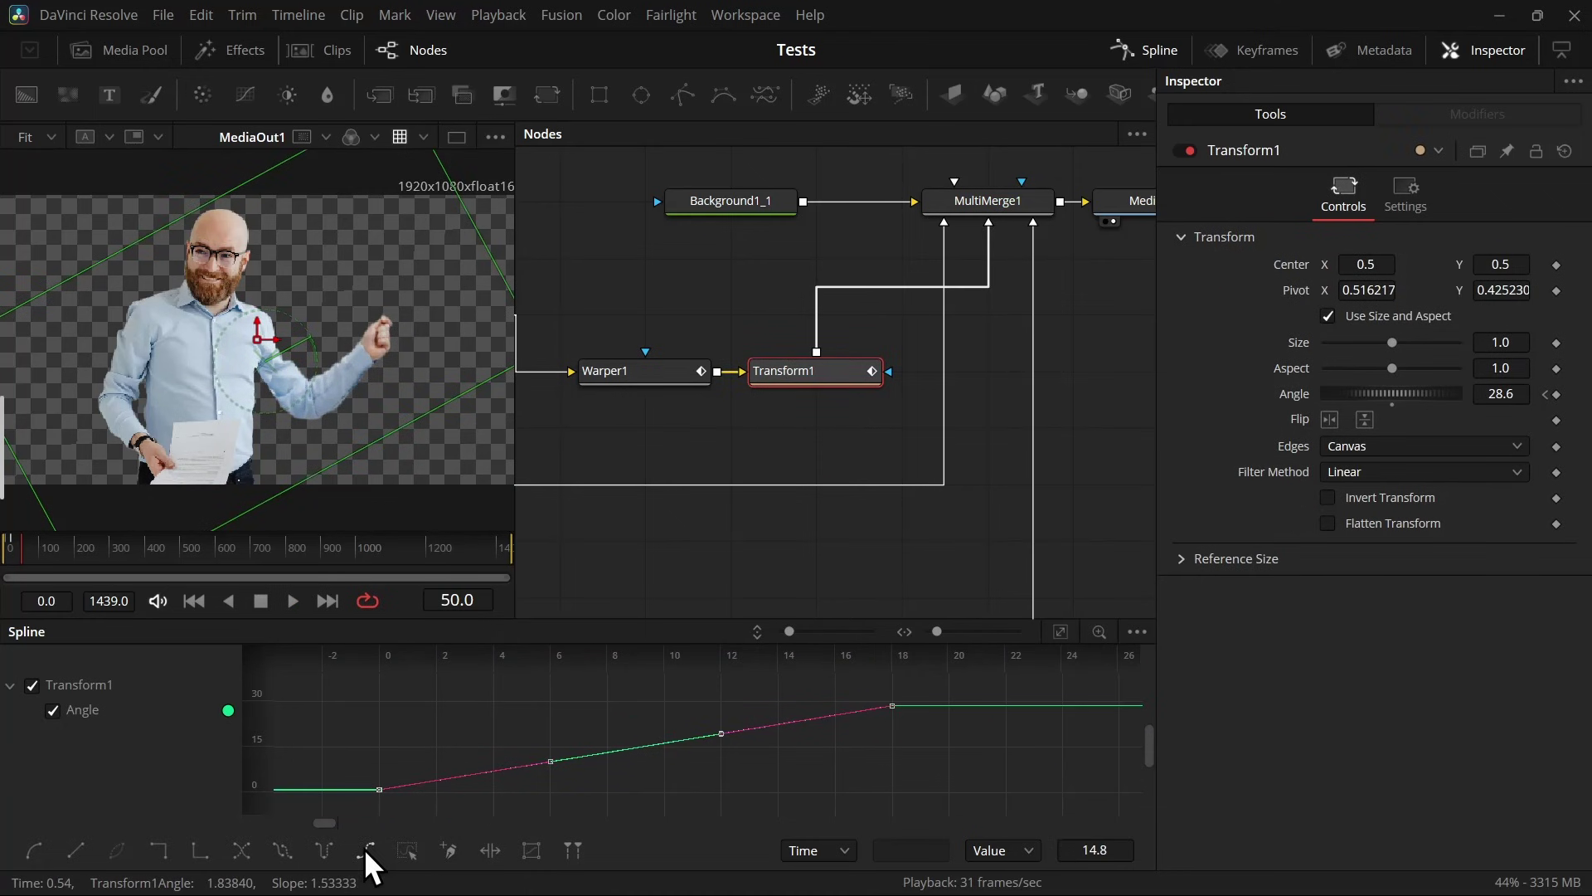
left_click(322, 851)
scroll(710, 739, "down", 3)
scroll(803, 751, "down", 3)
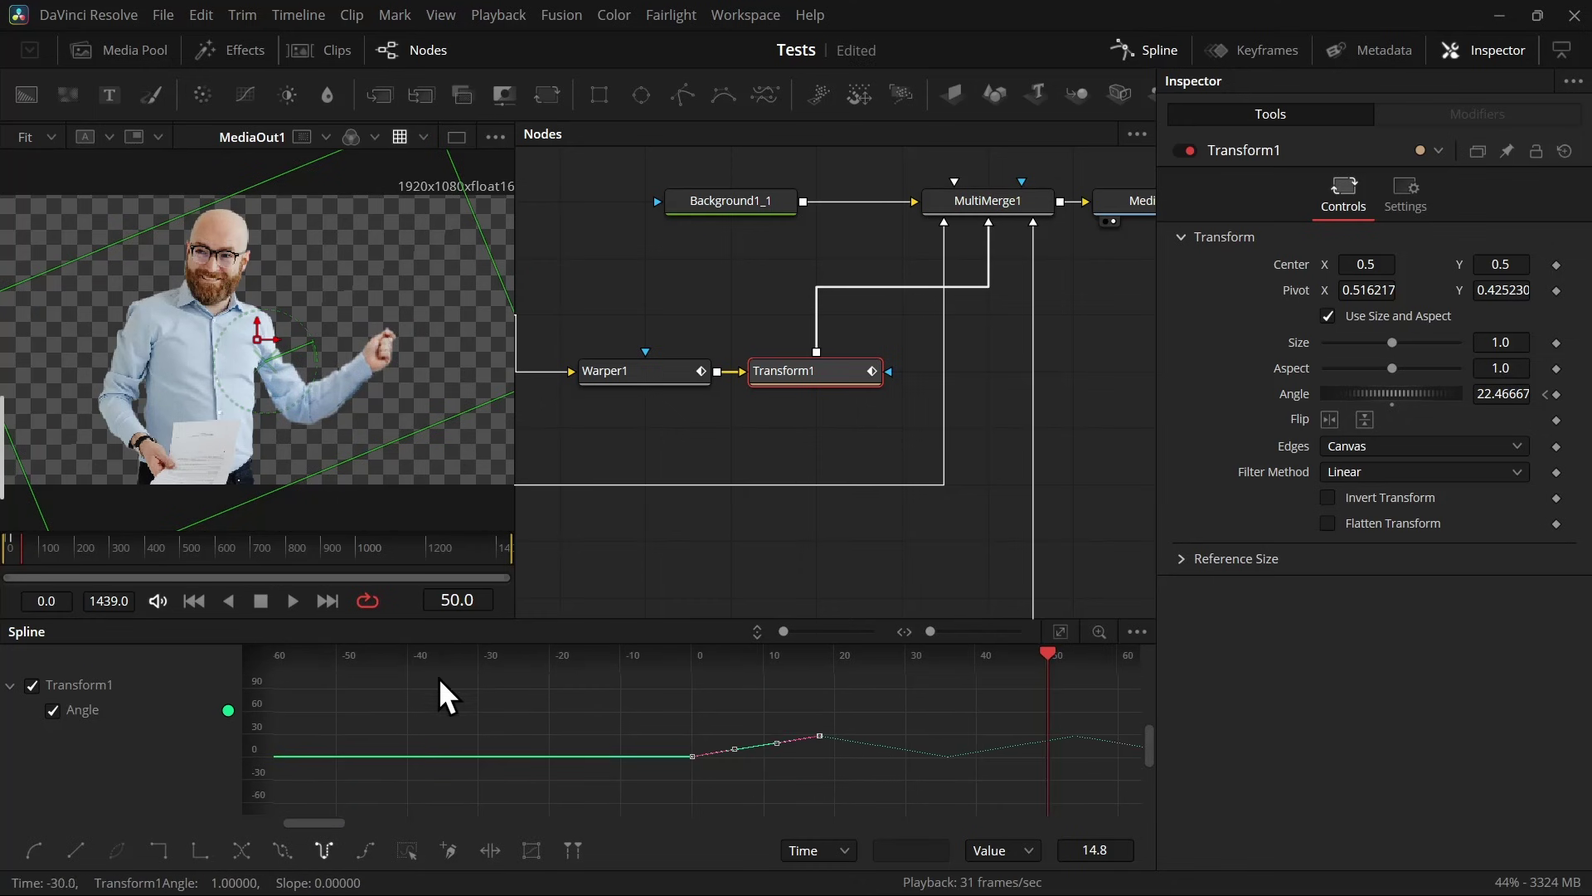
Step: Set Warper1's Warp Scale curve to ping-pong with all its keyframes selected
left_click(629, 379)
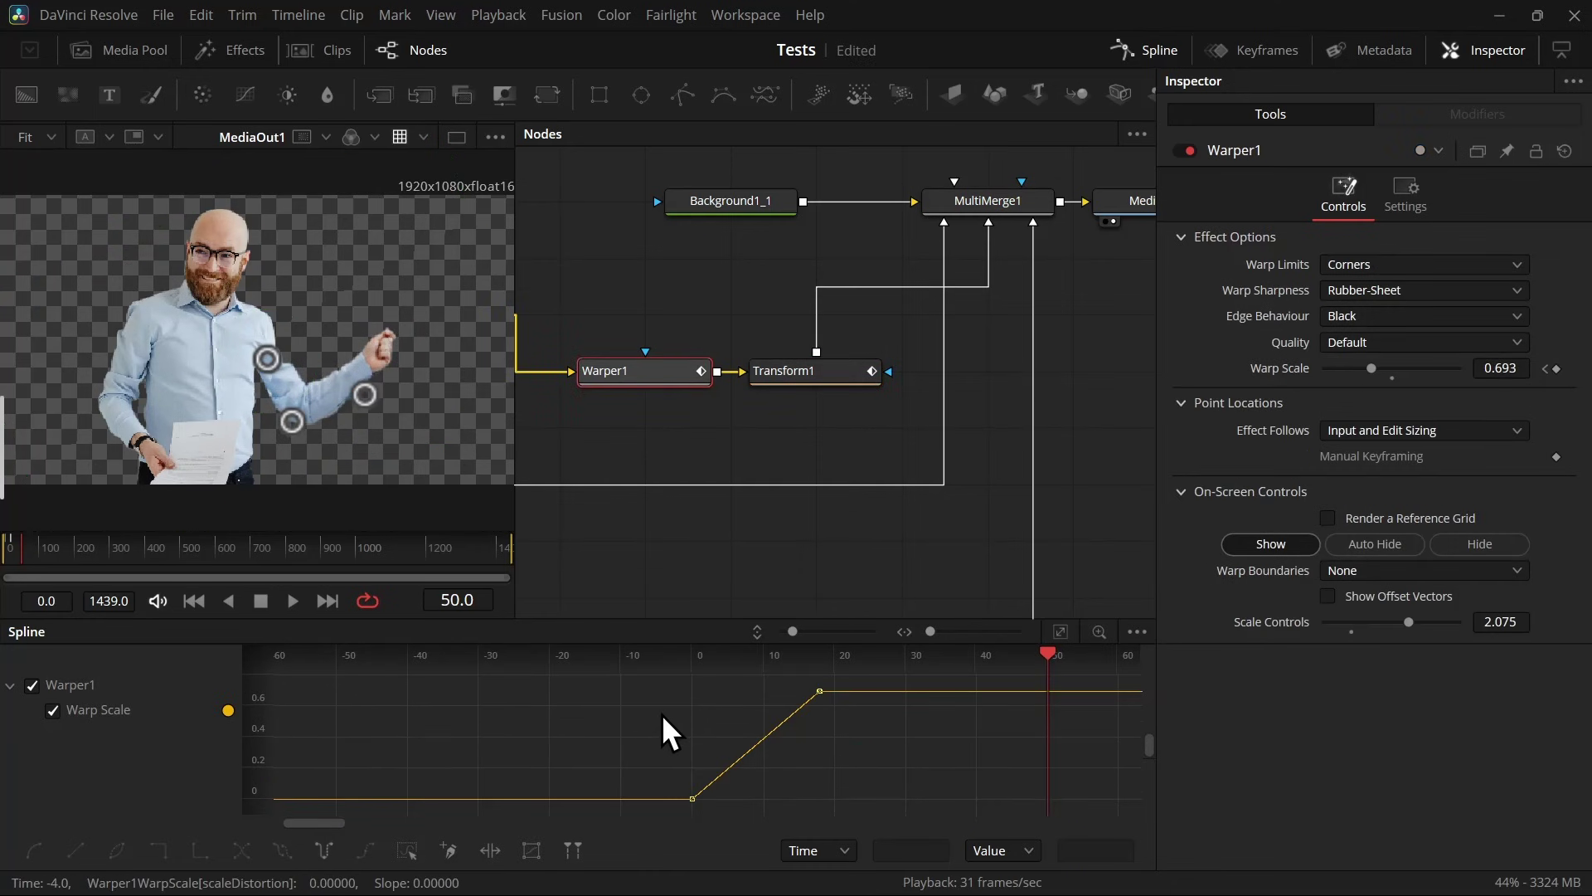
key("ctrl+a")
left_click(330, 850)
Step: Play back the looping arm movement to check it
left_click(663, 520)
key("space")
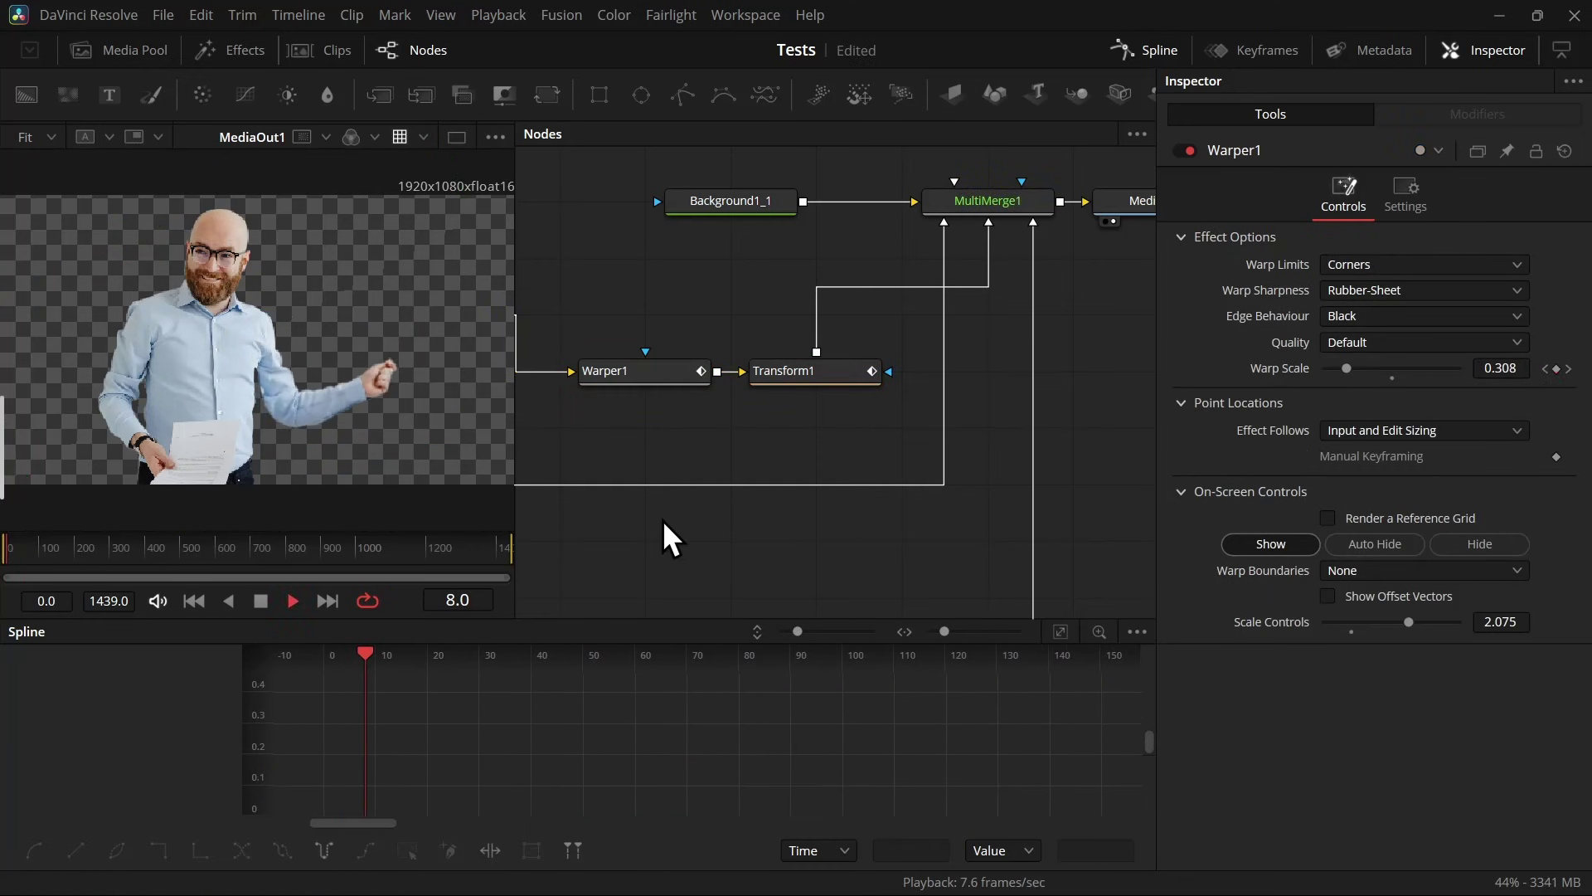
key("space")
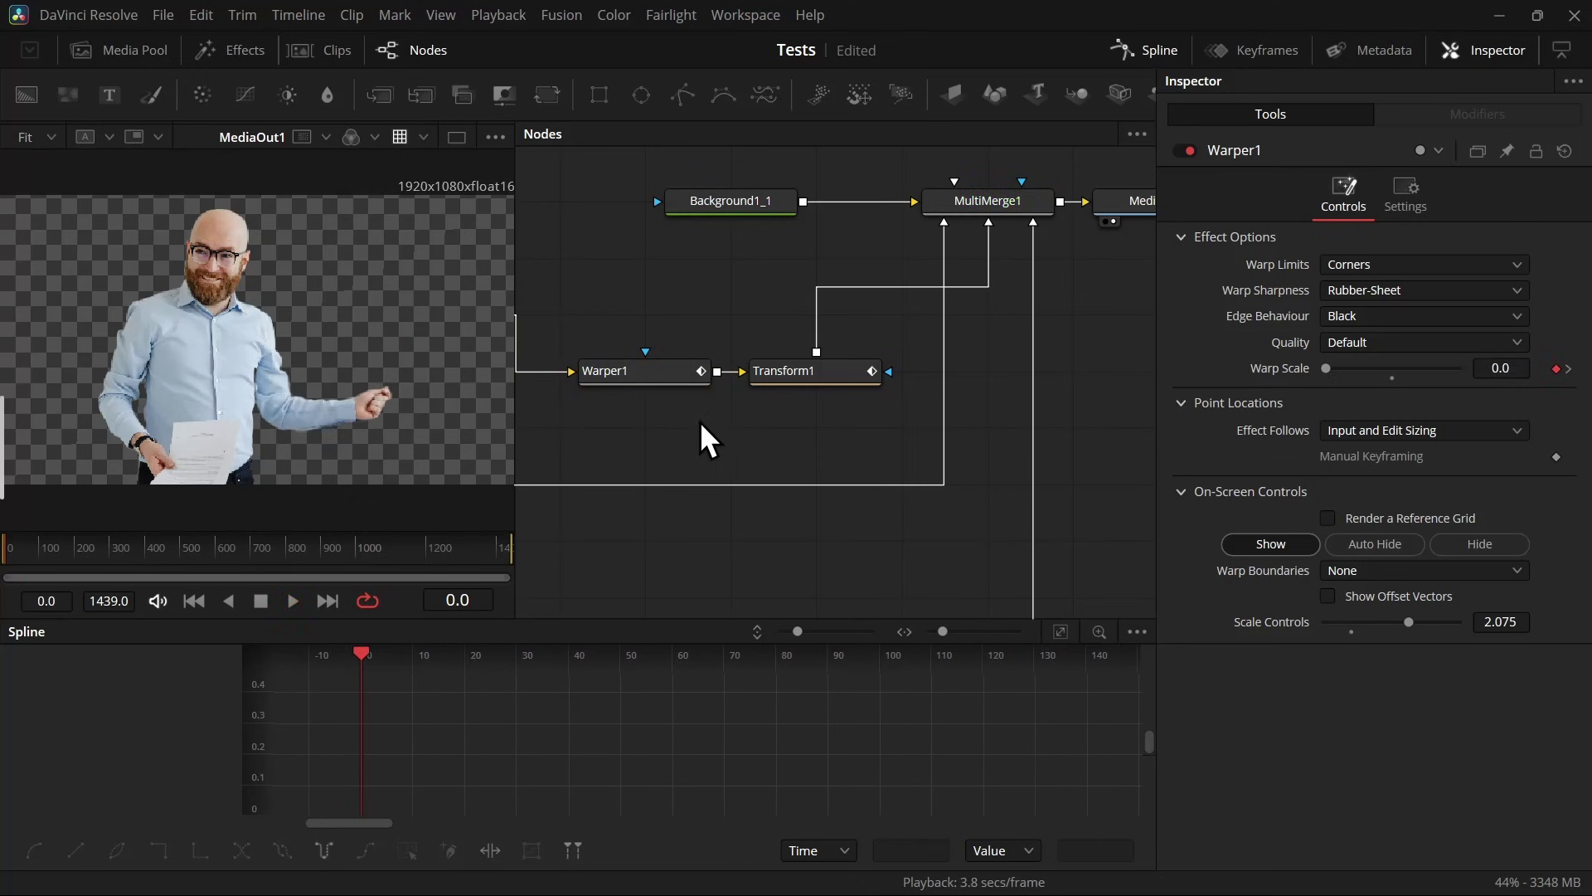
Step: Add a Grid Warp node after the Head node
left_click_drag(674, 405, 734, 282)
left_click_drag(701, 370, 899, 398)
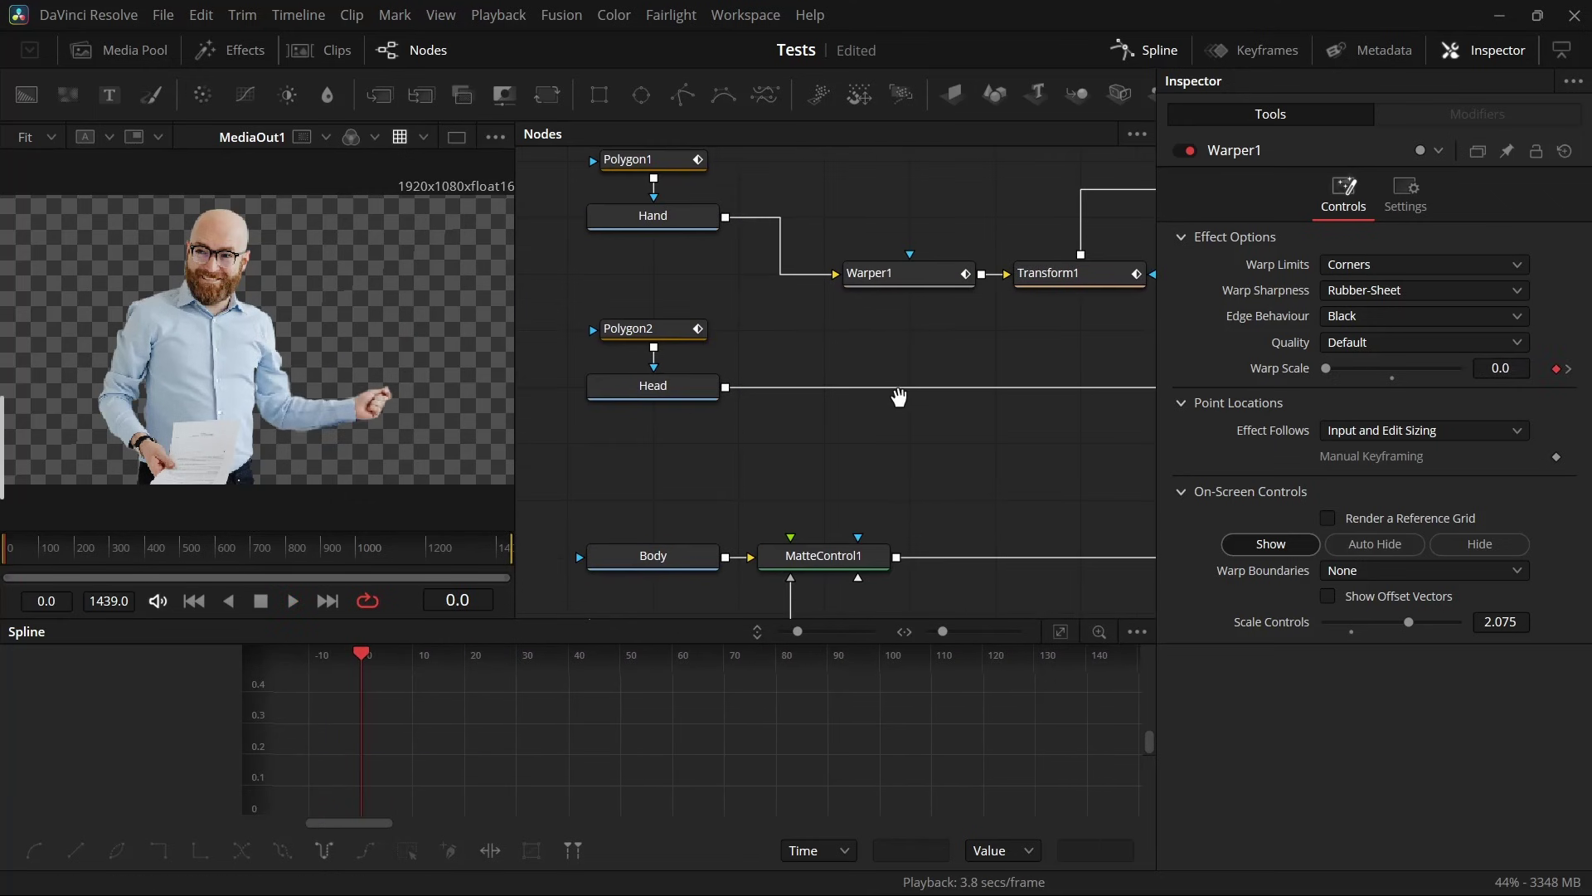
left_click(674, 400)
left_click_drag(790, 460, 756, 468)
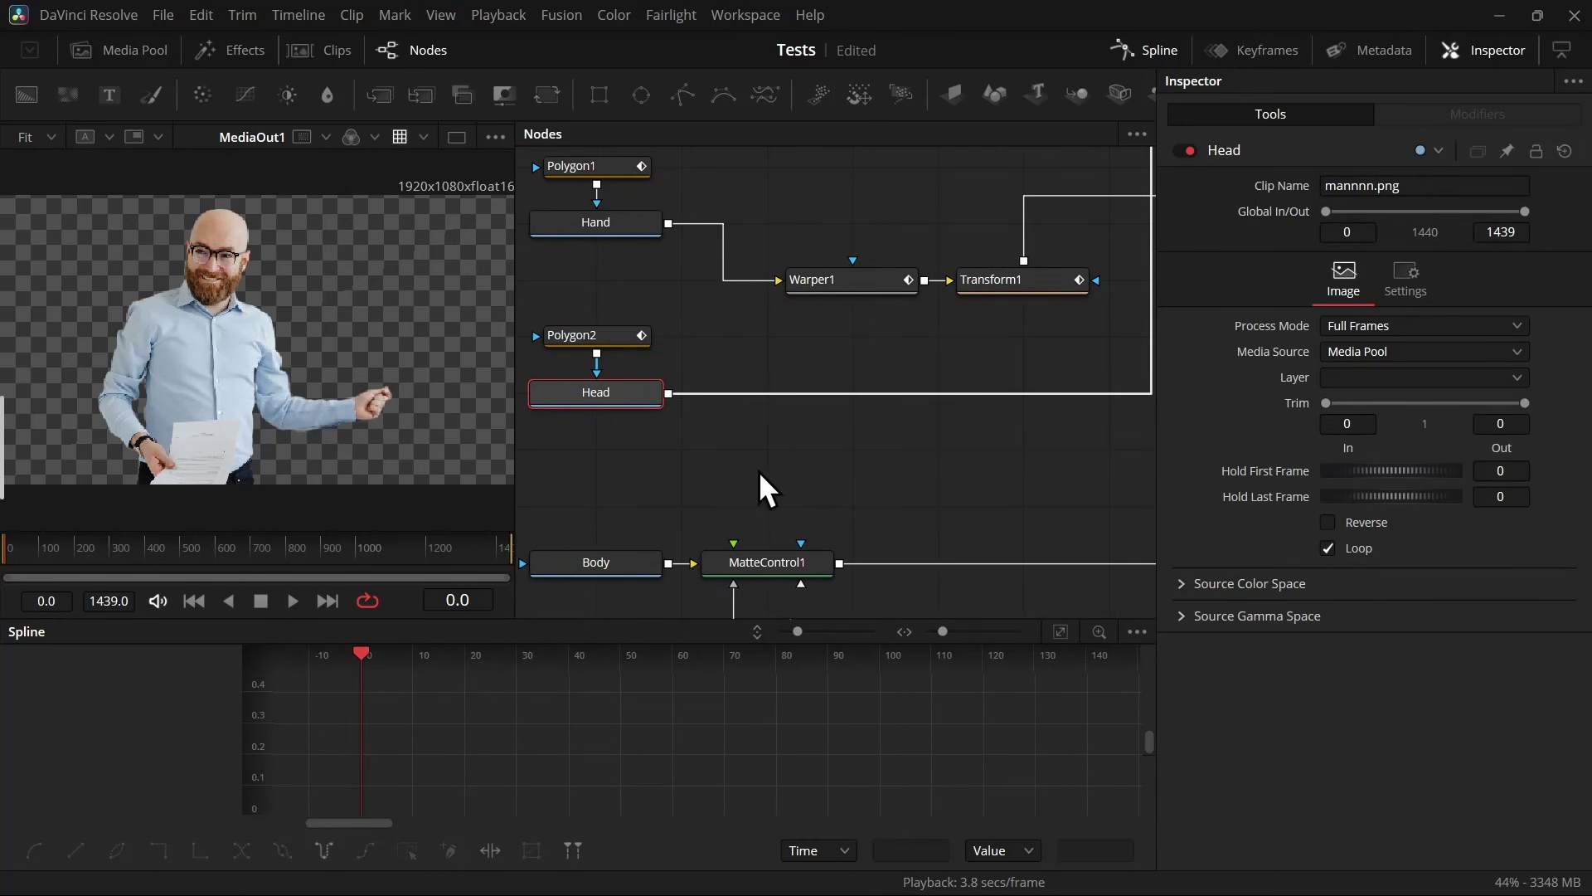
key("shift+space")
type("wa")
key("Return")
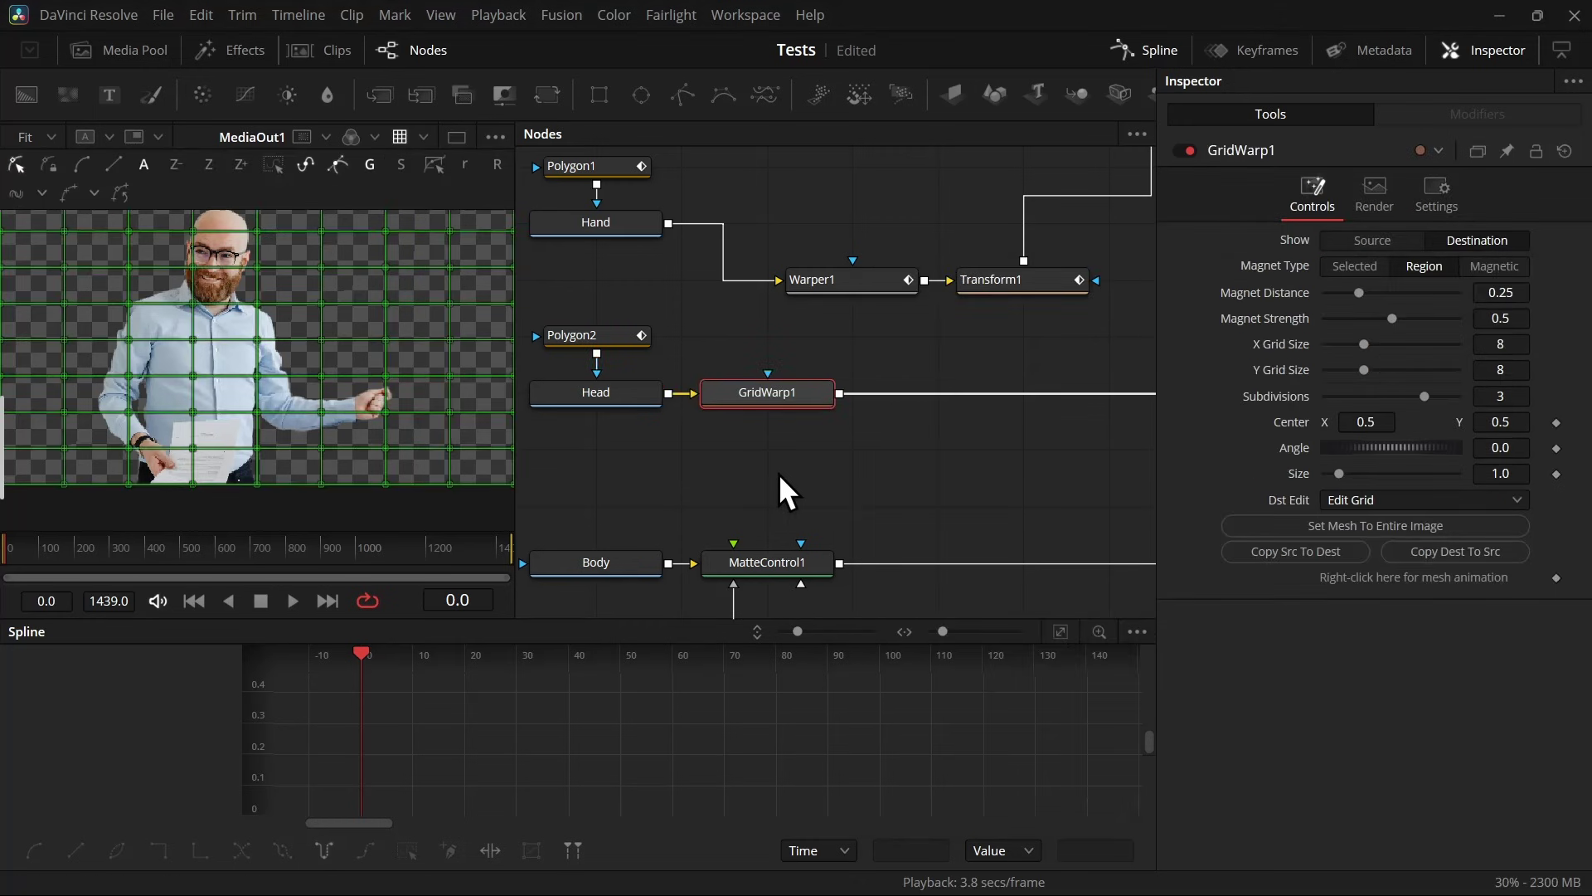
Step: View GridWarp1, keyframe its mesh at frame 0, and push the grid points over the forehead and face sideways at frame 18
scroll(215, 347, "up", 3)
left_click_drag(733, 386, 270, 401)
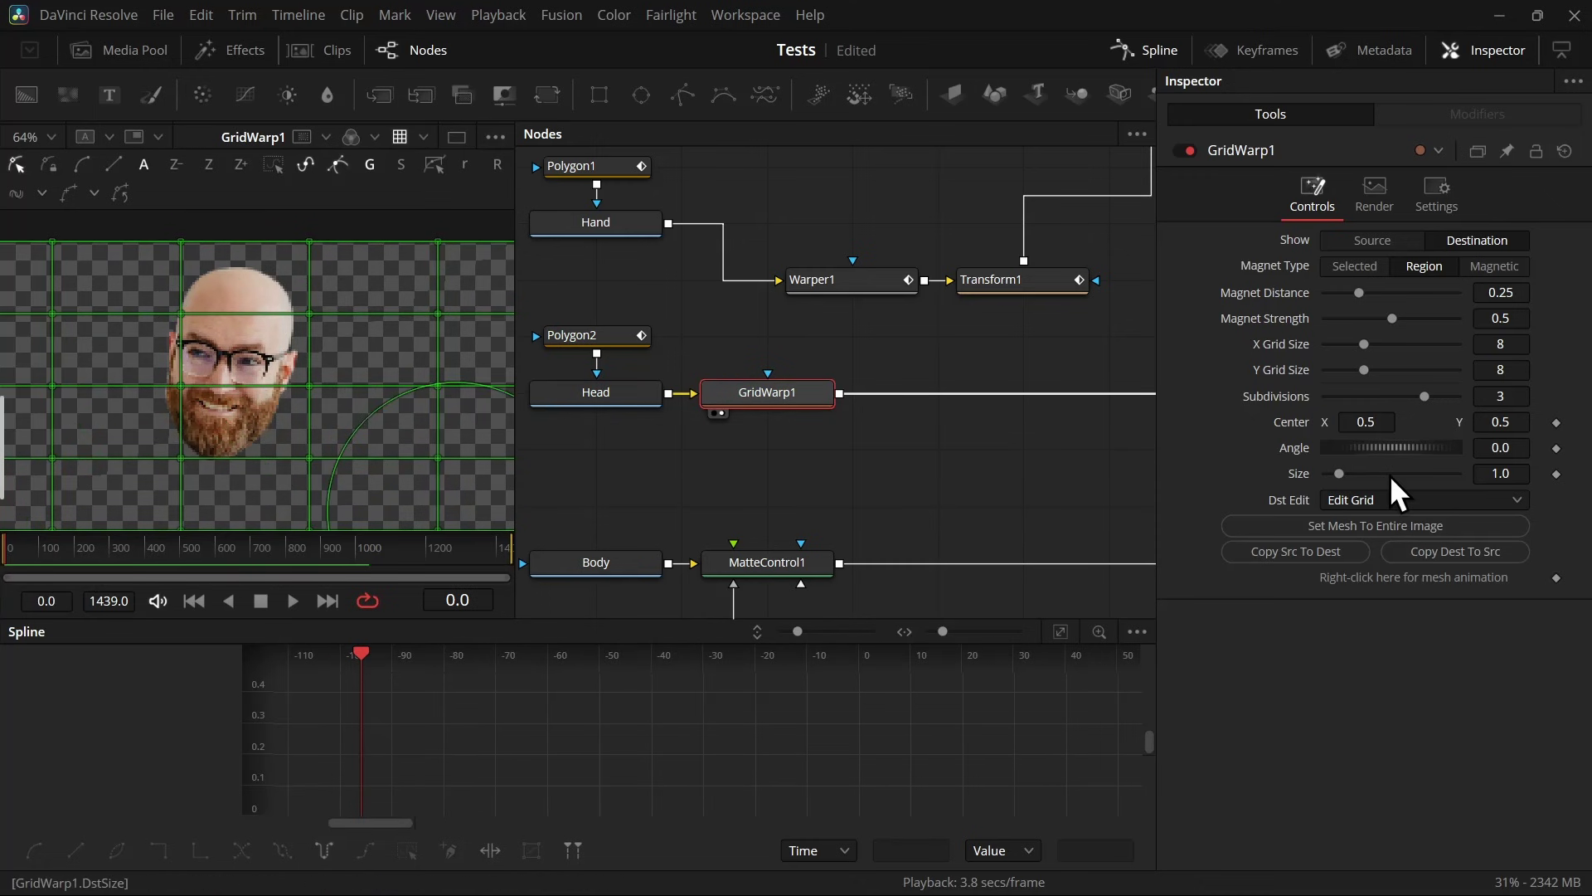
left_click(1555, 578)
key("space")
left_click_drag(236, 280, 213, 255)
left_click_drag(250, 312, 225, 306)
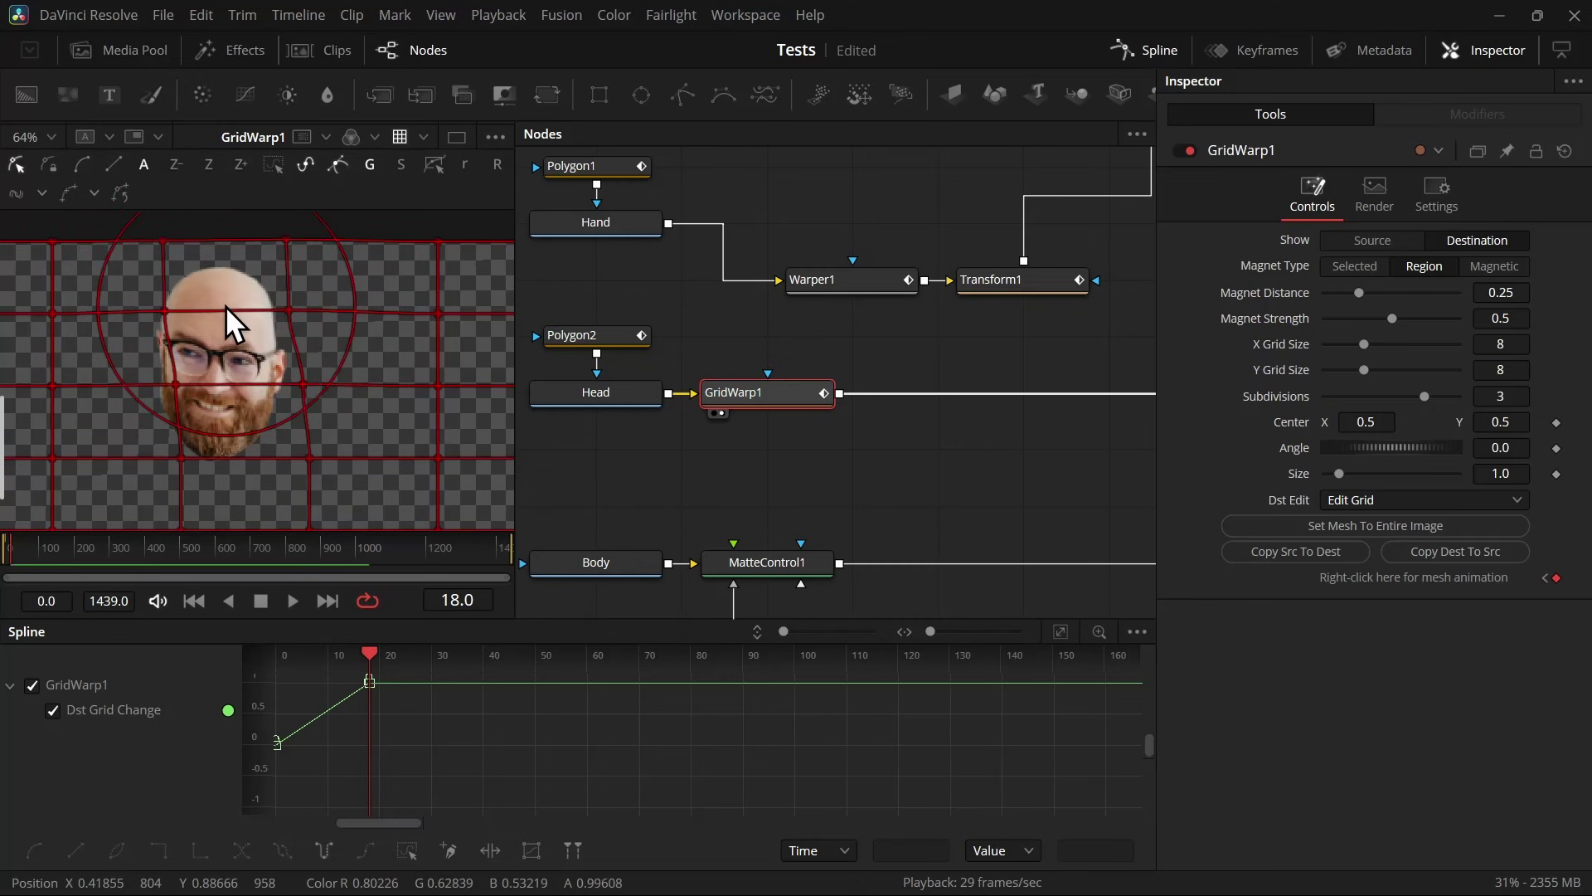
left_click_drag(226, 381, 216, 382)
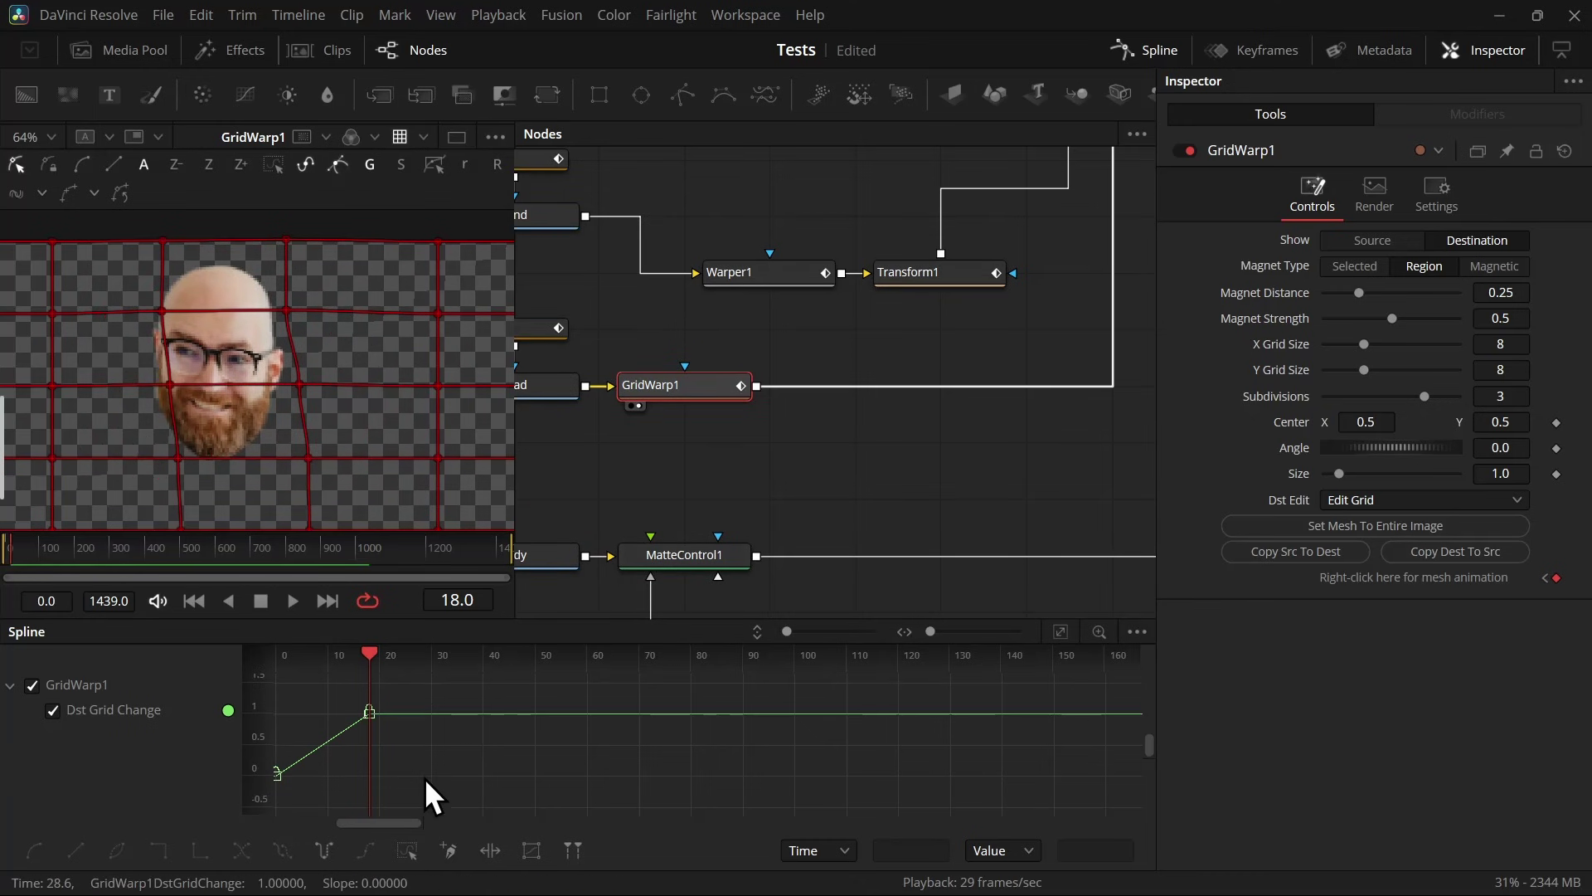
Step: Set GridWarp1's Dst Grid Change curve to ping-pong so the head warp repeats
scroll(446, 758, "down", 2)
left_click_drag(446, 758, 467, 746)
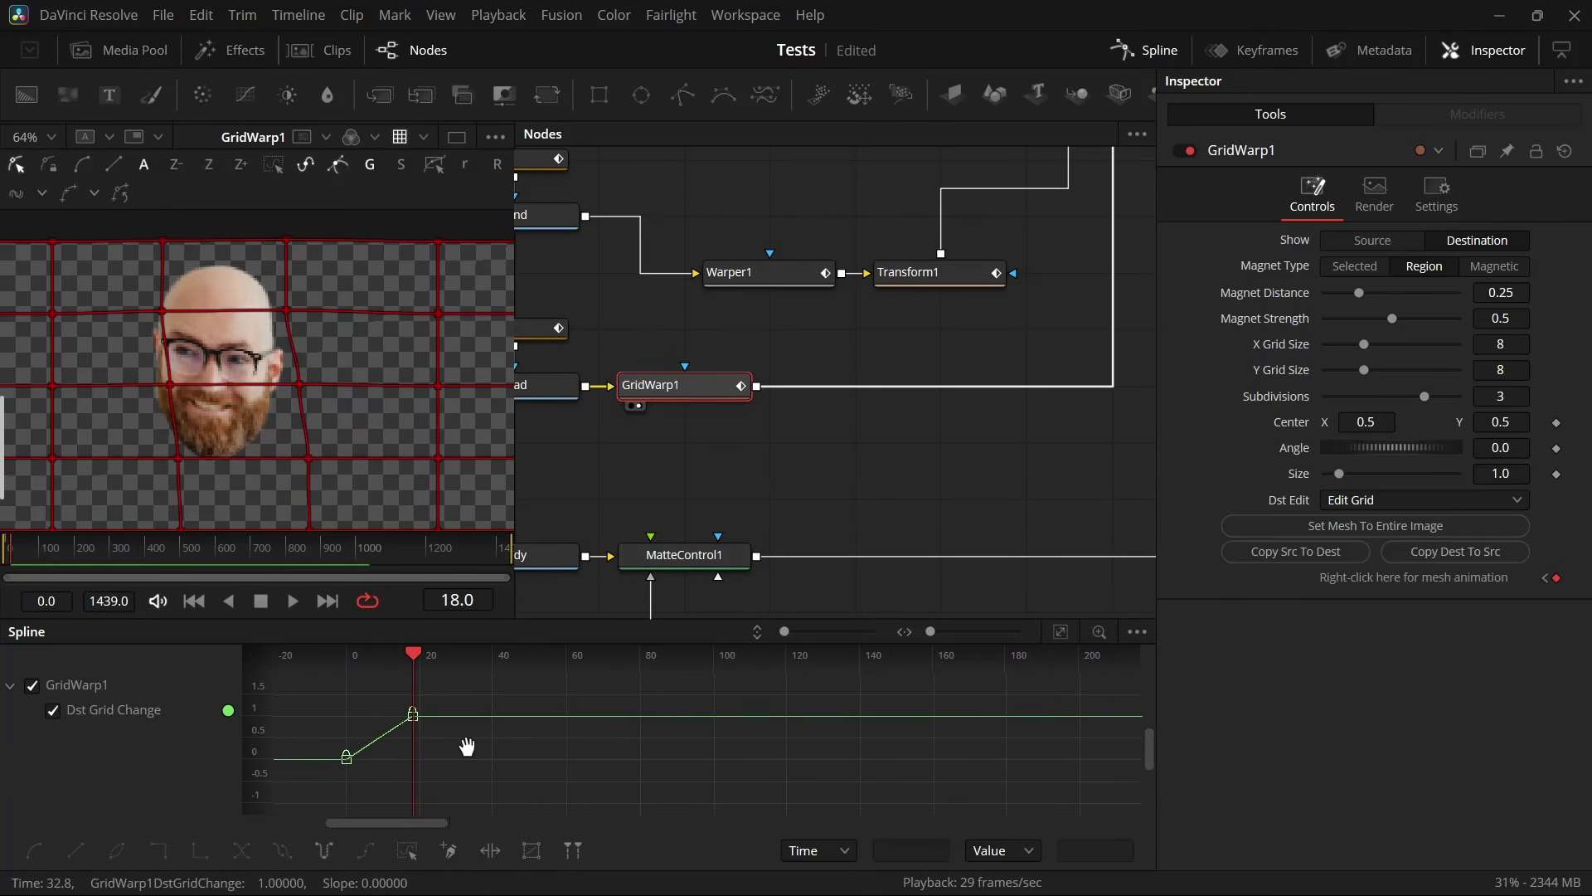
left_click(323, 851)
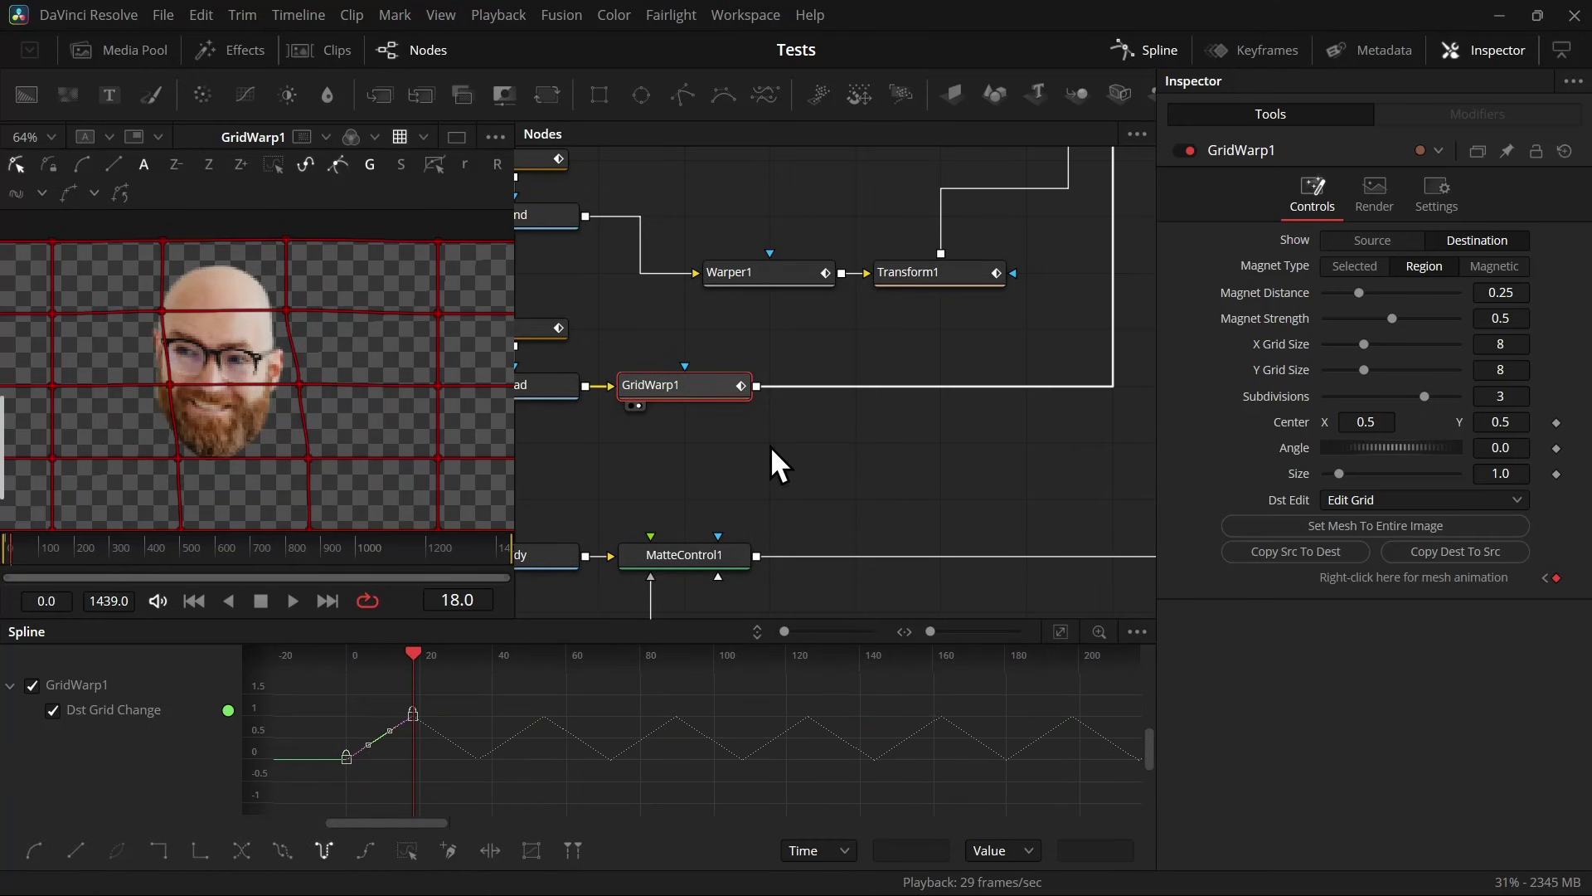
Step: Add a Transform node after GridWarp1 in the head branch
left_click(722, 382)
key("t")
left_click_drag(846, 396, 879, 391)
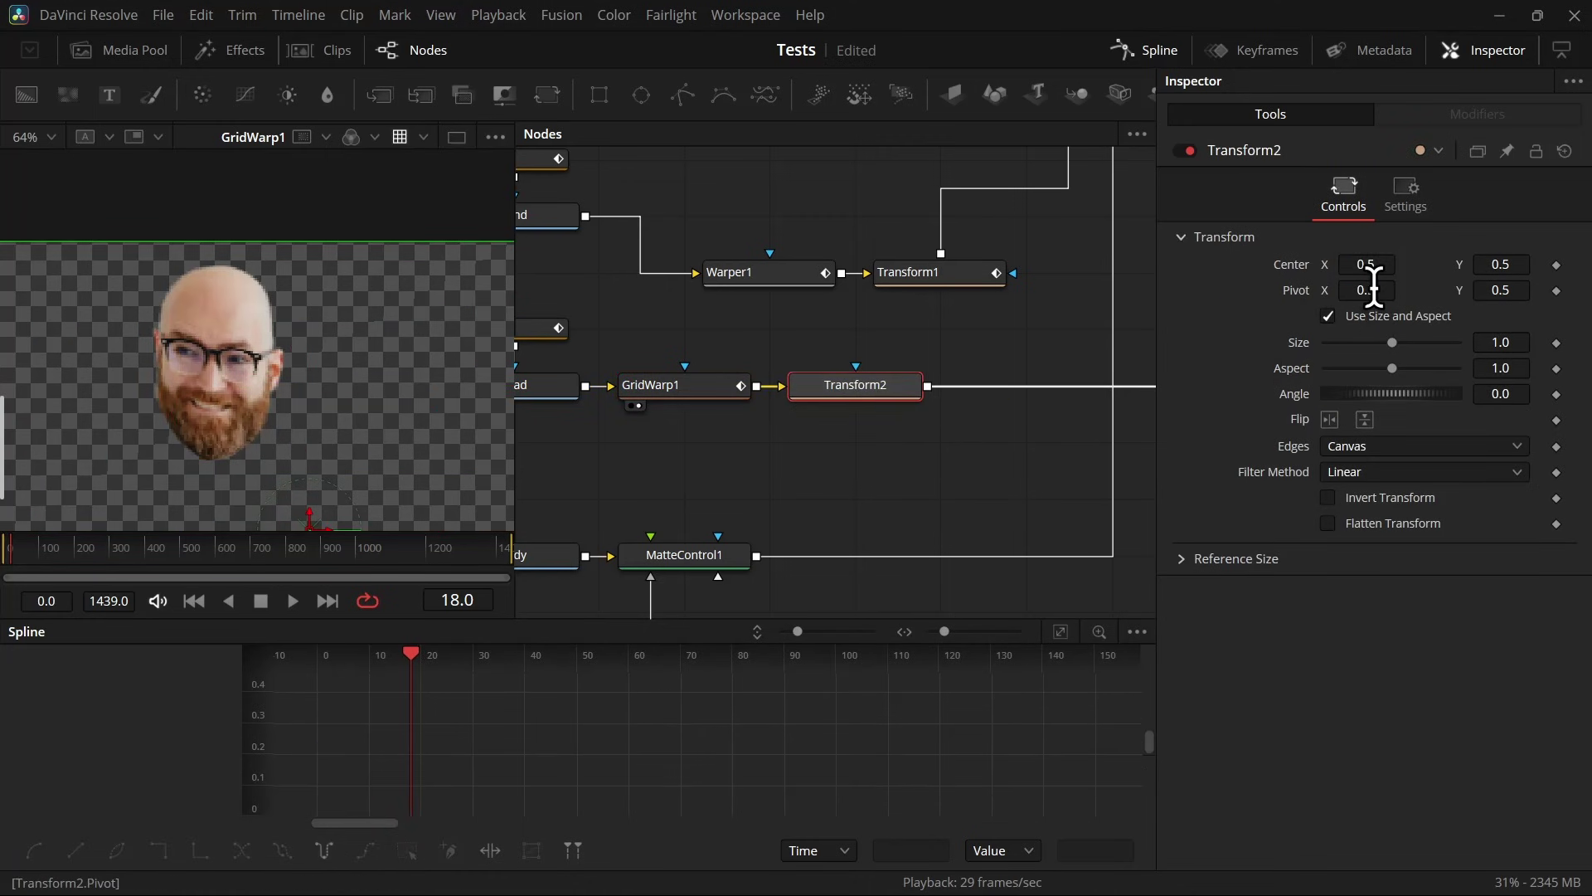
Step: Move Transform2's pivot to the neck at X 0.407774, Y 0.632711 and keyframe its Angle to tilt the head, viewing MediaOut1
left_click_drag(1375, 290, 1382, 291)
left_click_drag(378, 440, 401, 367)
left_click_drag(336, 459, 232, 387)
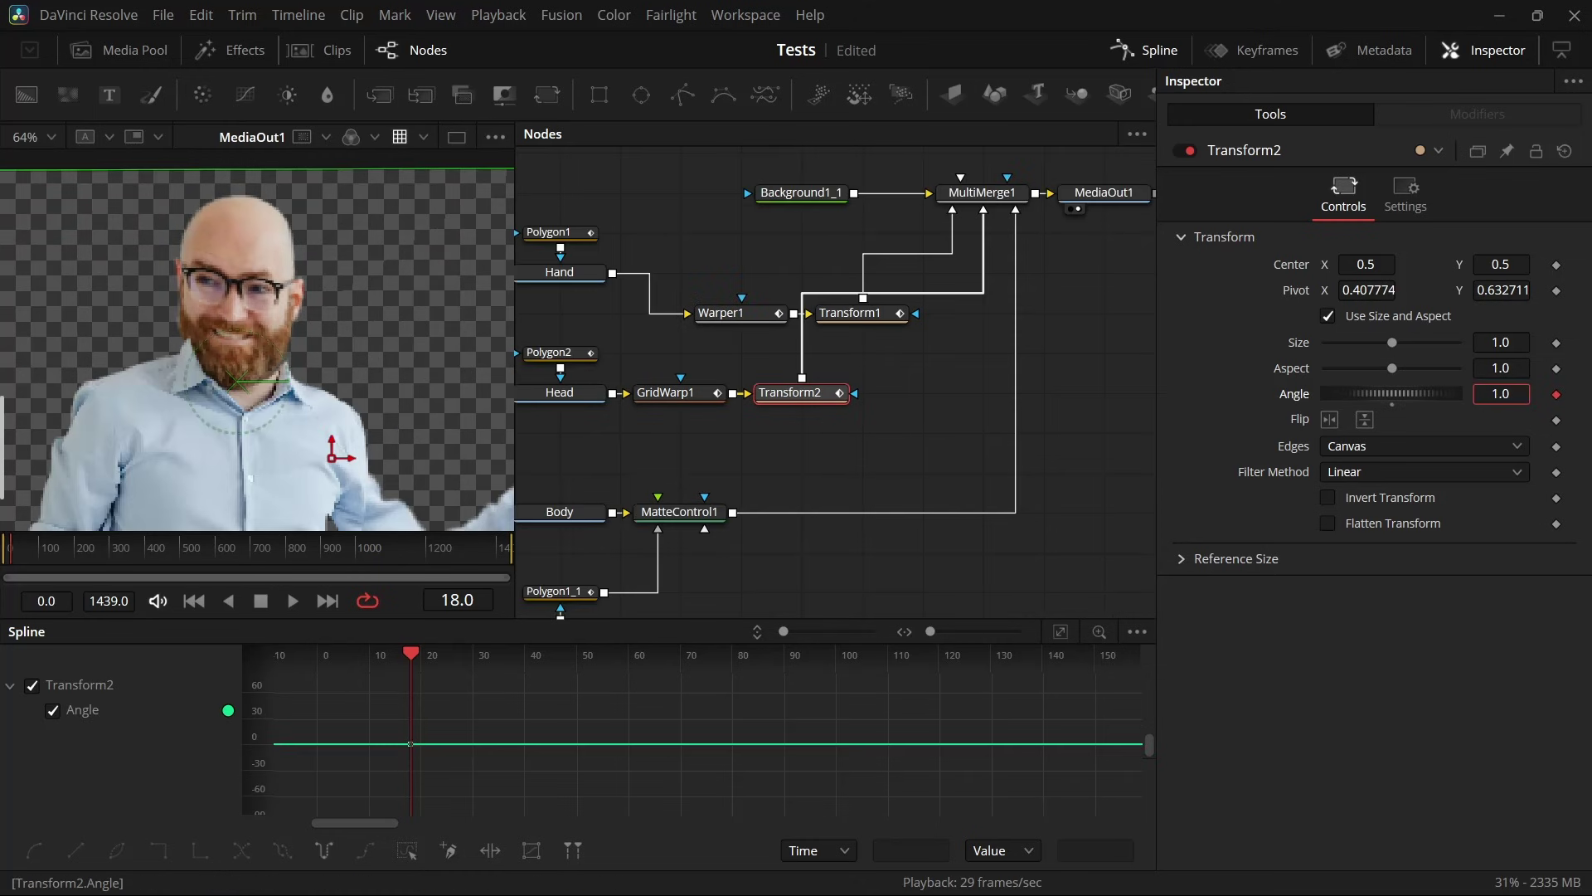
left_click_drag(1402, 393, 1380, 393)
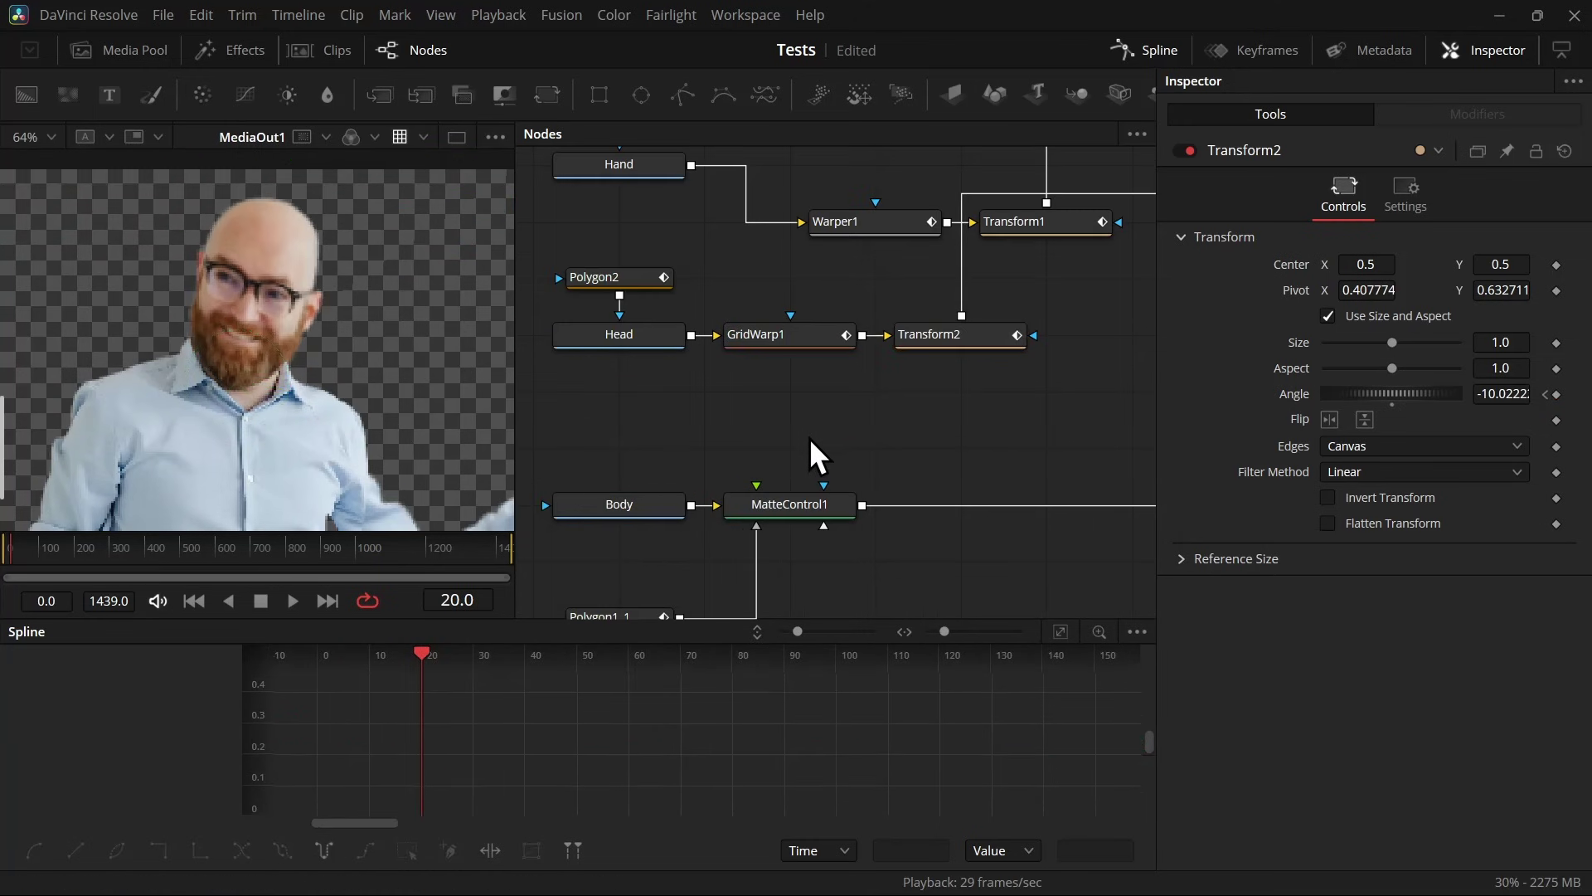
Step: Select the Polygon2_1 mask feeding the Body's MatteControl1 for editing its outline at the collar beside the beard
scroll(824, 362, "up", 2)
left_click_drag(809, 438, 864, 305)
scroll(757, 350, "down", 3)
left_click(700, 492)
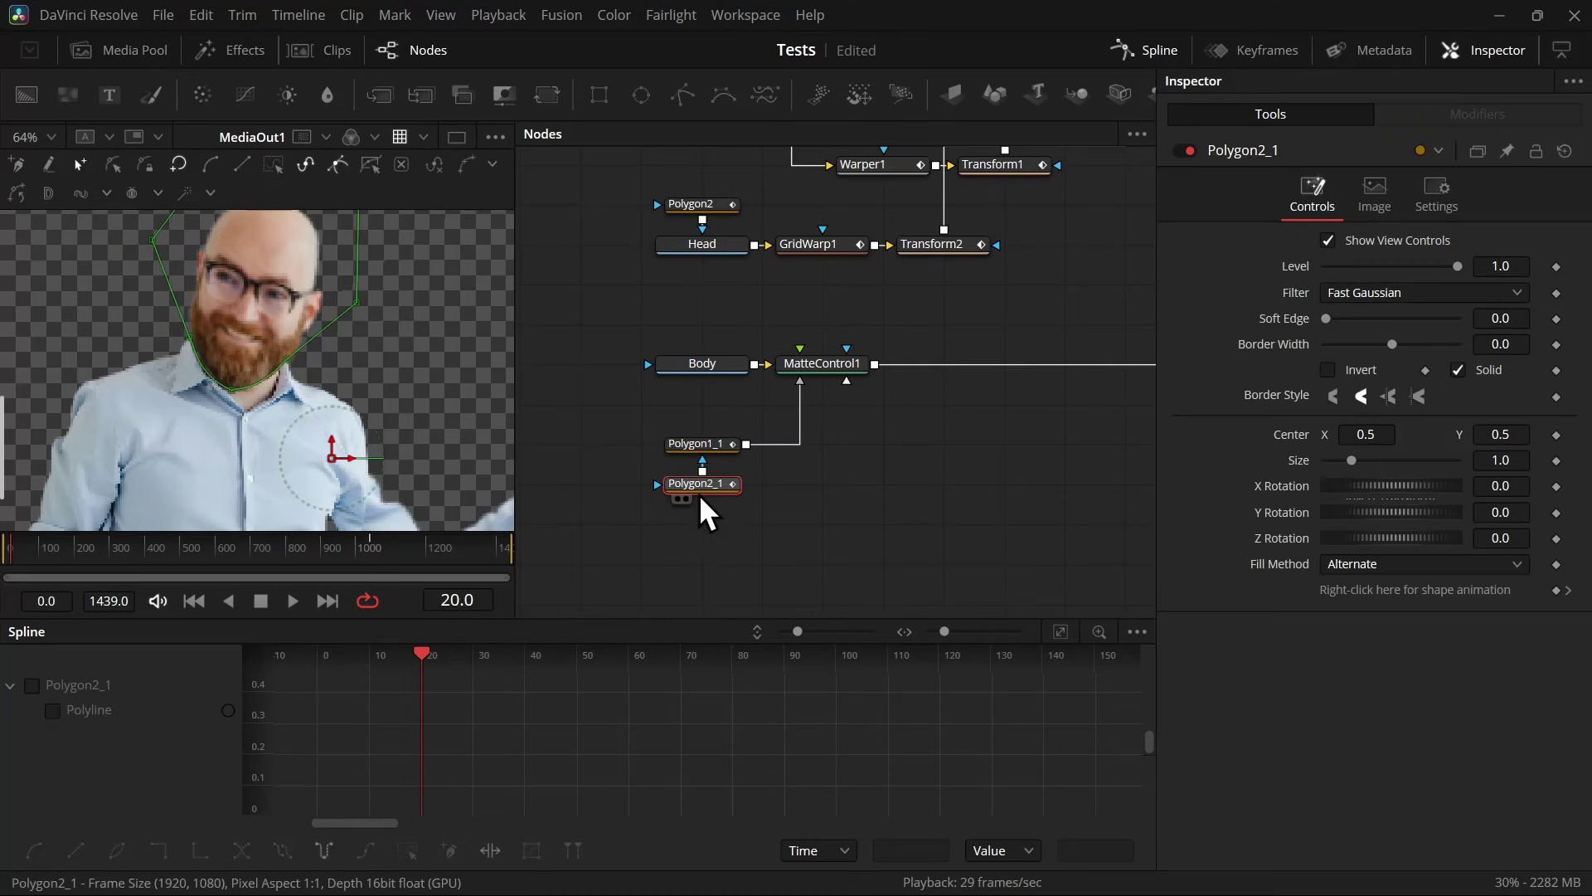
left_click_drag(859, 433, 792, 489)
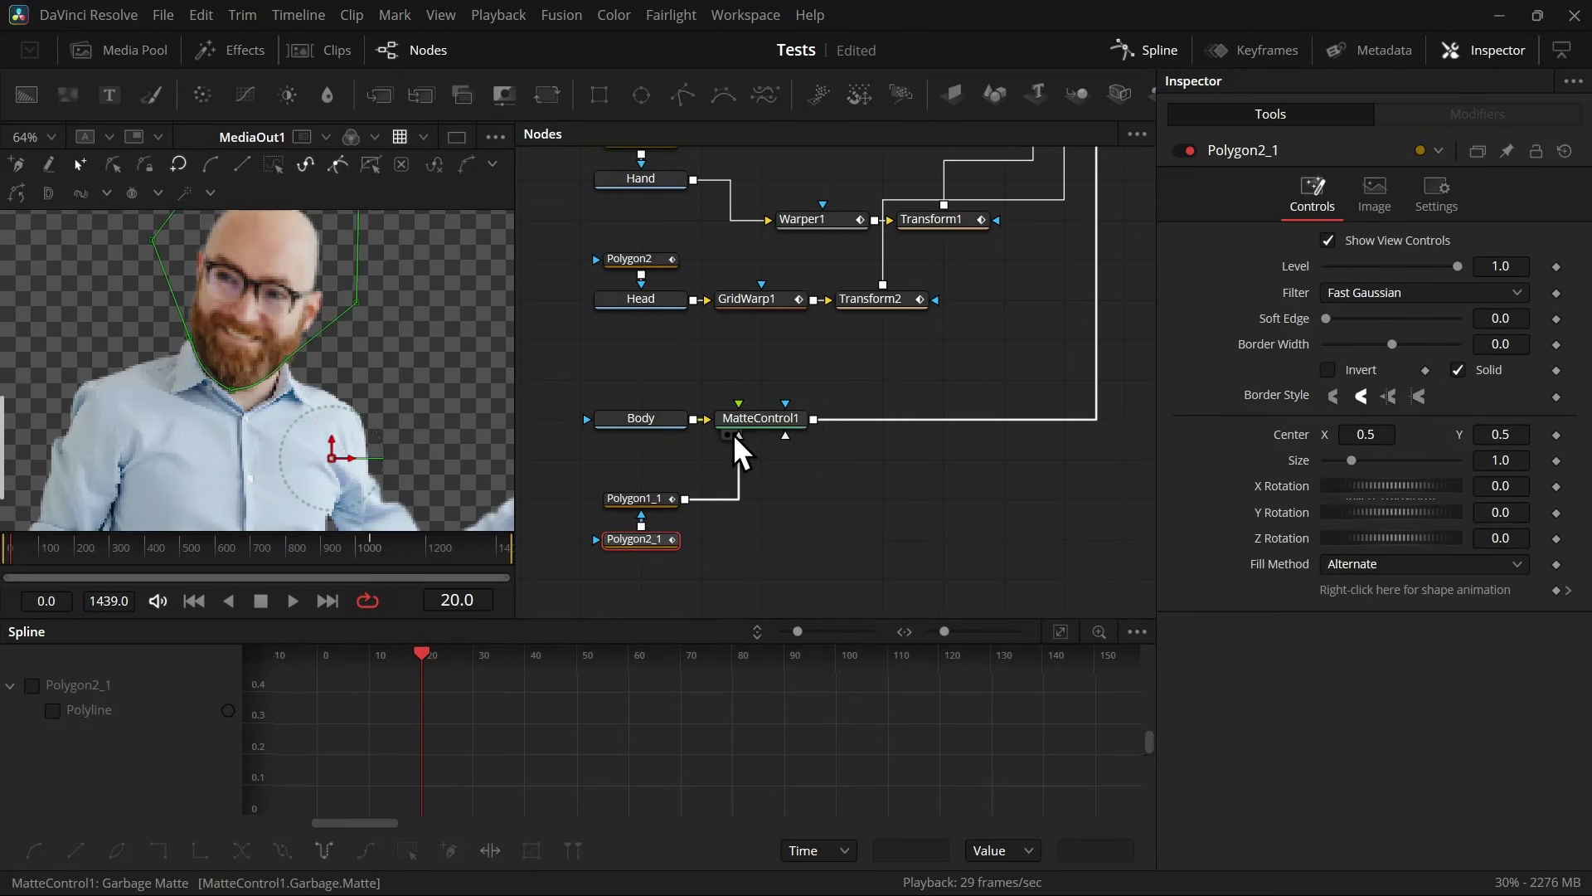
scroll(232, 394, "up", 10)
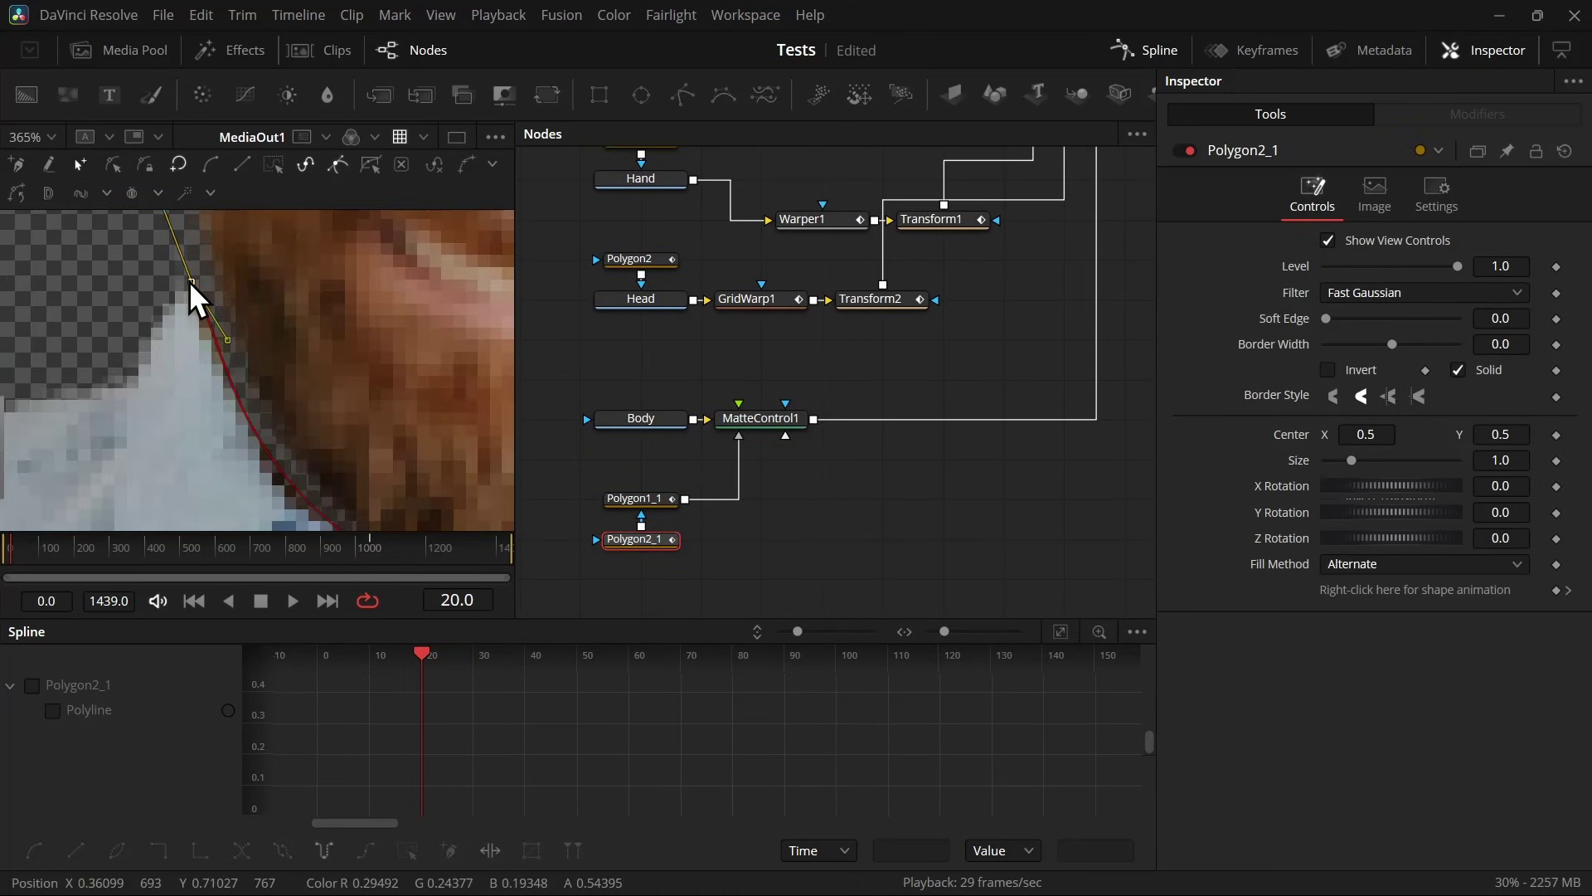